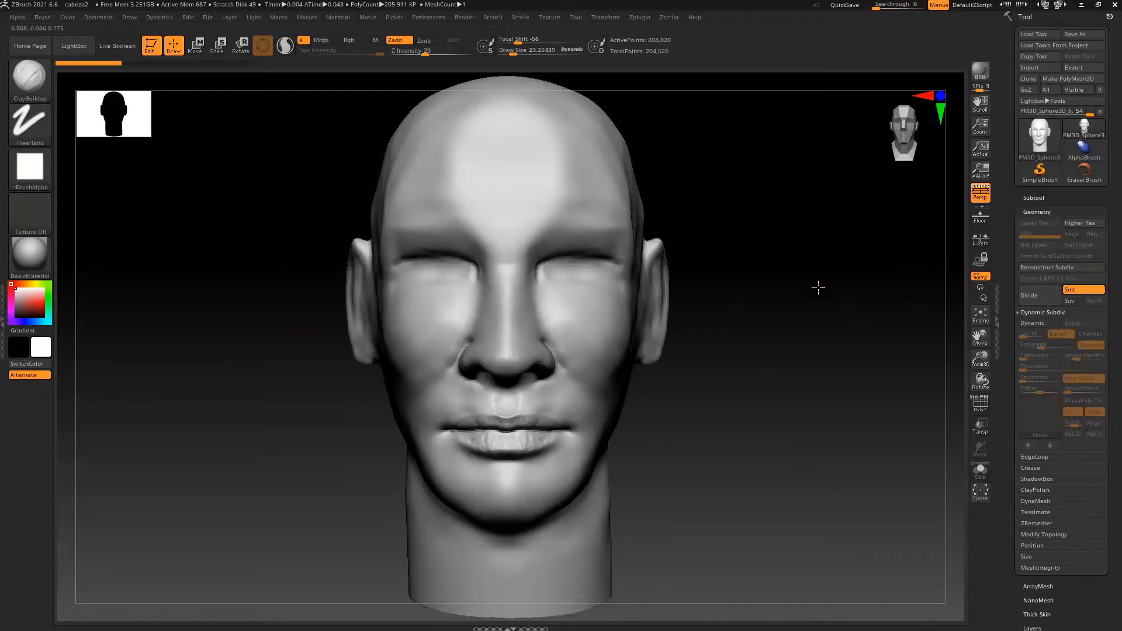
# Build up the upper eyelid folds and outer eye corners with ClayBuildup at draw size about 39, and smooth the strokes.
pyautogui.keyDown('alt'); pyautogui.moveTo(818, 288); pyautogui.dragTo(821, 296); pyautogui.keyUp('alt')
pyautogui.keyDown('ctrl'); pyautogui.moveTo(821, 296); pyautogui.dragTo(823, 297, button='right'); pyautogui.keyUp('ctrl')
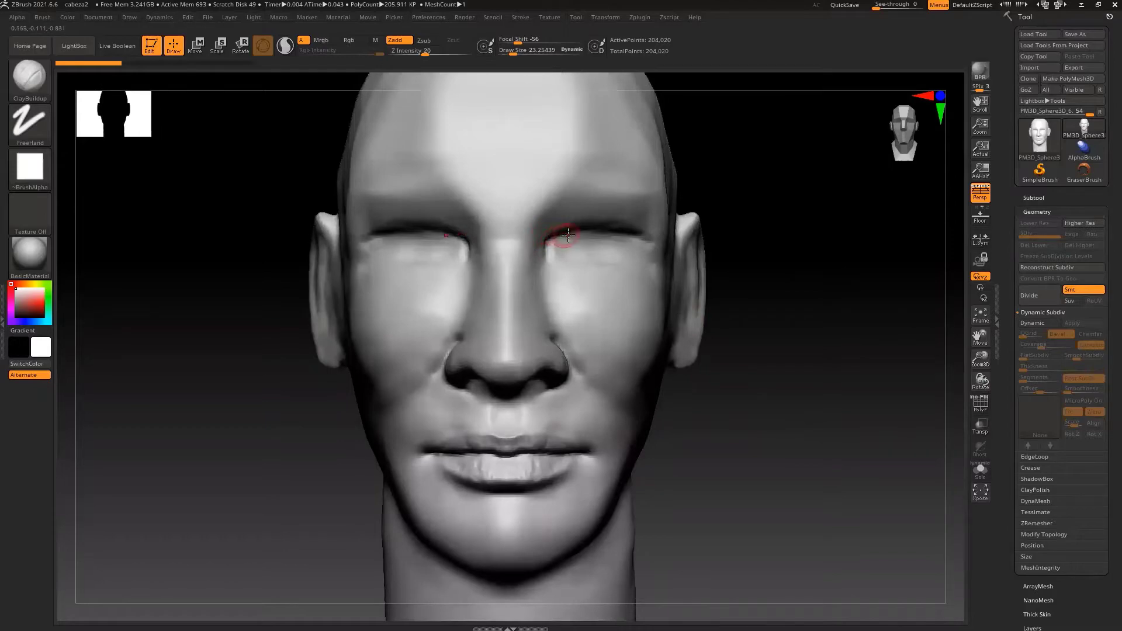
pyautogui.press('s')
pyautogui.moveTo(769, 246); pyautogui.dragTo(773, 247)
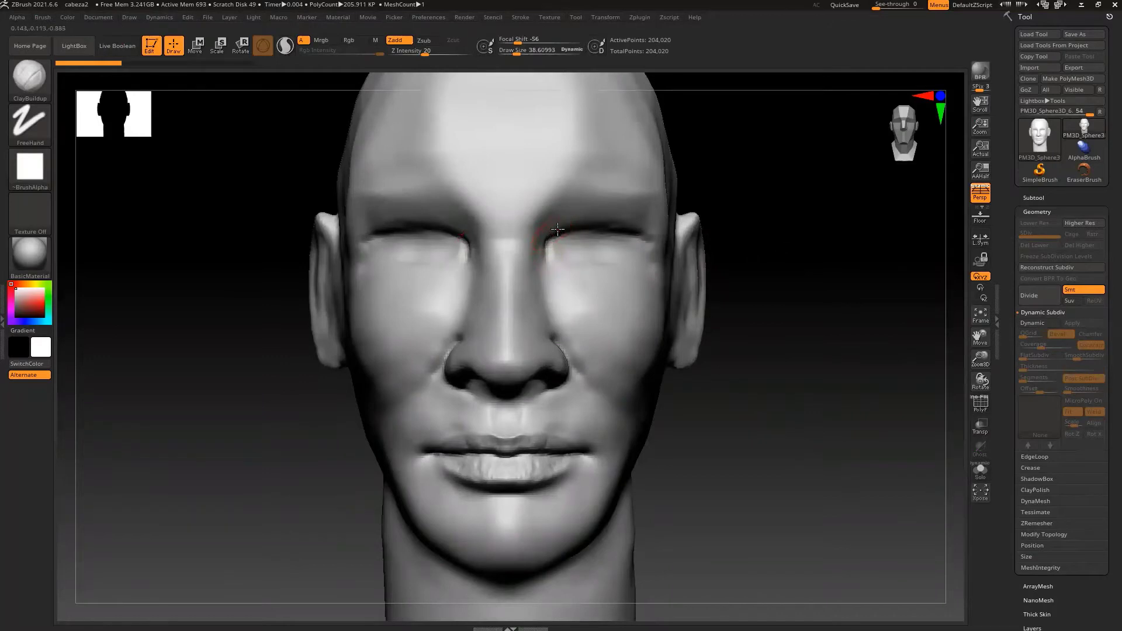
pyautogui.moveTo(558, 229)
pyautogui.mouseDown()
pyautogui.moveTo(611, 219)
pyautogui.moveTo(634, 234)
pyautogui.mouseUp()
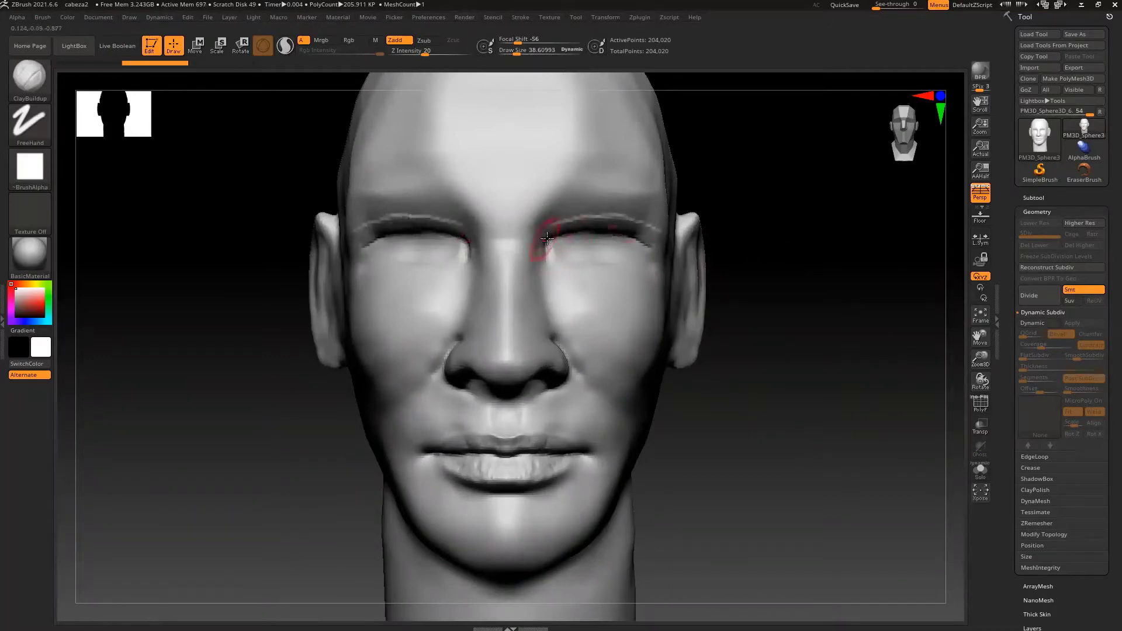
pyautogui.moveTo(546, 235)
pyautogui.mouseDown()
pyautogui.moveTo(617, 222)
pyautogui.moveTo(651, 238)
pyautogui.mouseUp()
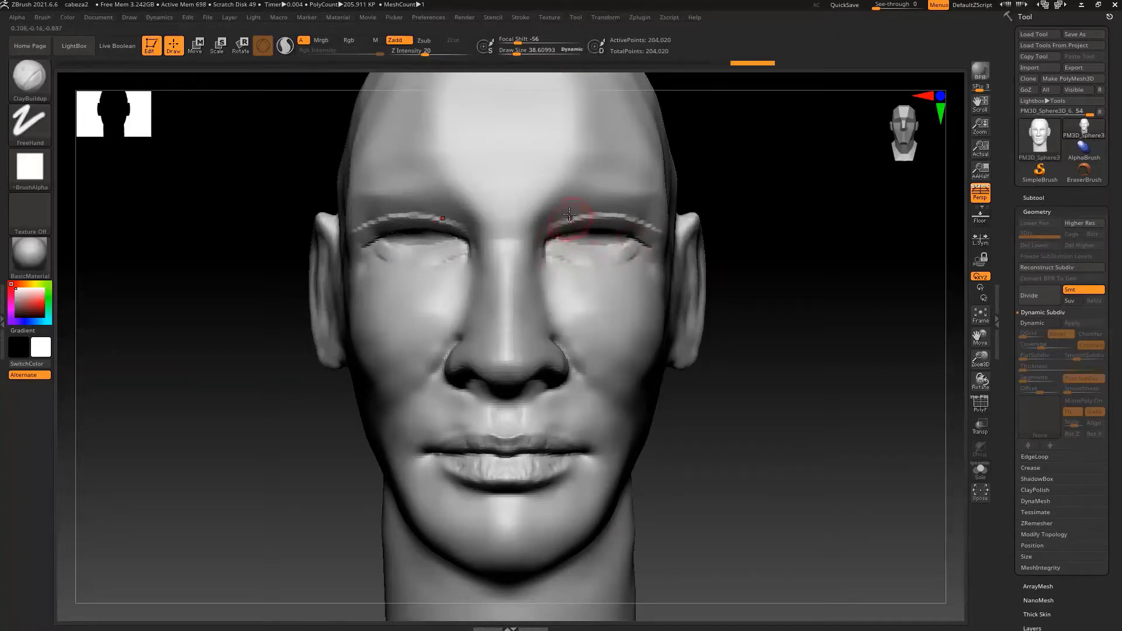
pyautogui.press('shift')
pyautogui.keyDown('shift'); pyautogui.moveTo(658, 223); pyautogui.dragTo(666, 232); pyautogui.keyUp('shift')
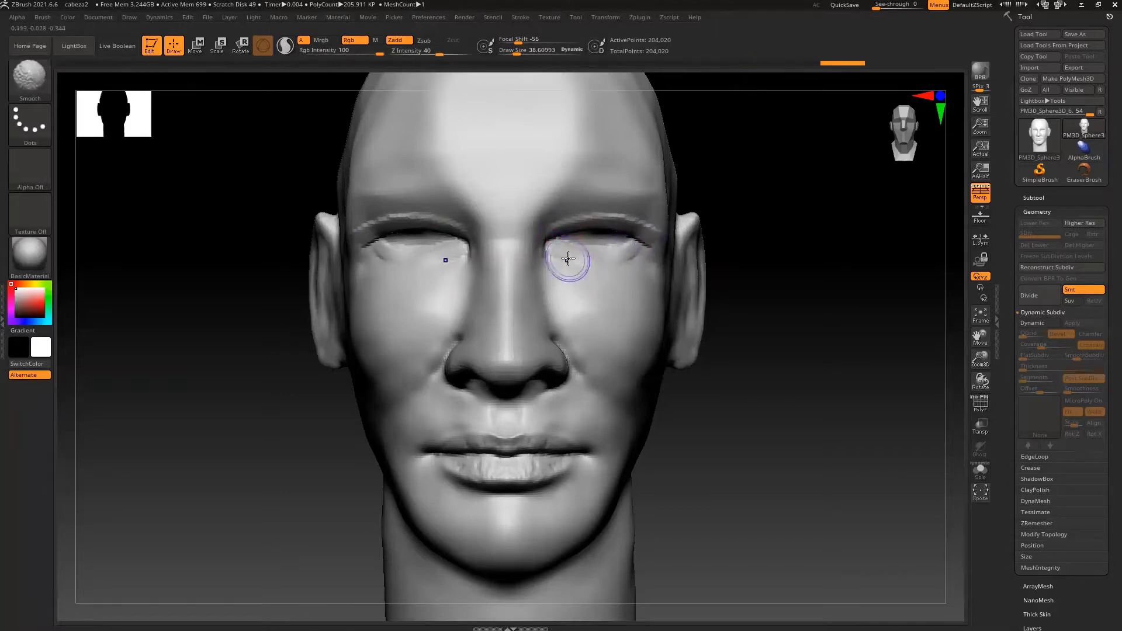
# Add volume to the closed eyes and lower lids with ClayBuildup at draw size about 19, smoothing the strokes.
pyautogui.moveTo(976, 355)
pyautogui.mouseDown()
pyautogui.moveTo(977, 377)
pyautogui.moveTo(953, 353)
pyautogui.moveTo(850, 332)
pyautogui.moveTo(811, 304)
pyautogui.mouseUp()
pyautogui.press('s')
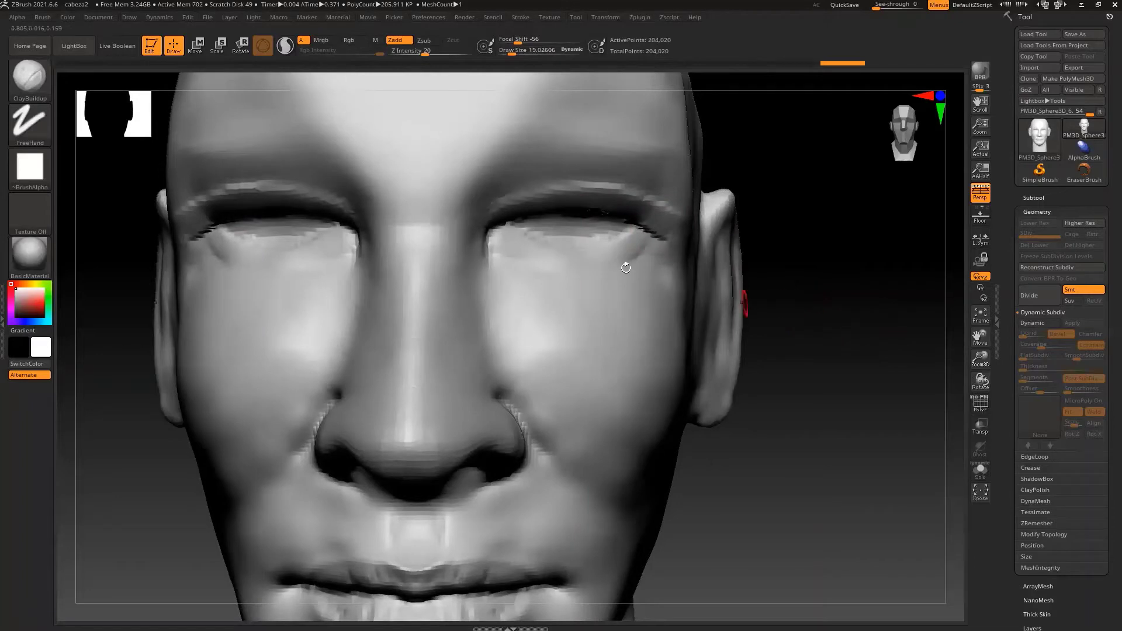
pyautogui.moveTo(540, 231)
pyautogui.mouseDown()
pyautogui.moveTo(586, 246)
pyautogui.moveTo(604, 240)
pyautogui.moveTo(582, 219)
pyautogui.moveTo(578, 233)
pyautogui.moveTo(616, 223)
pyautogui.mouseUp()
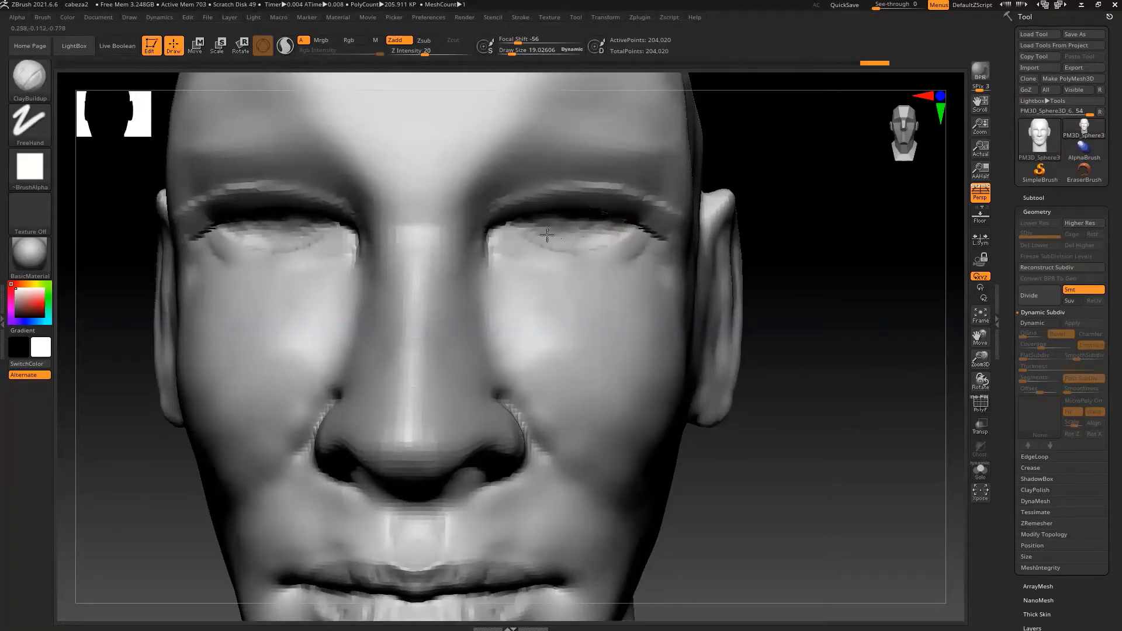
pyautogui.moveTo(524, 227); pyautogui.dragTo(608, 217)
pyautogui.moveTo(541, 231)
pyautogui.mouseDown()
pyautogui.moveTo(514, 231)
pyautogui.moveTo(591, 239)
pyautogui.moveTo(562, 231)
pyautogui.moveTo(587, 226)
pyautogui.mouseUp()
pyautogui.press('shift')
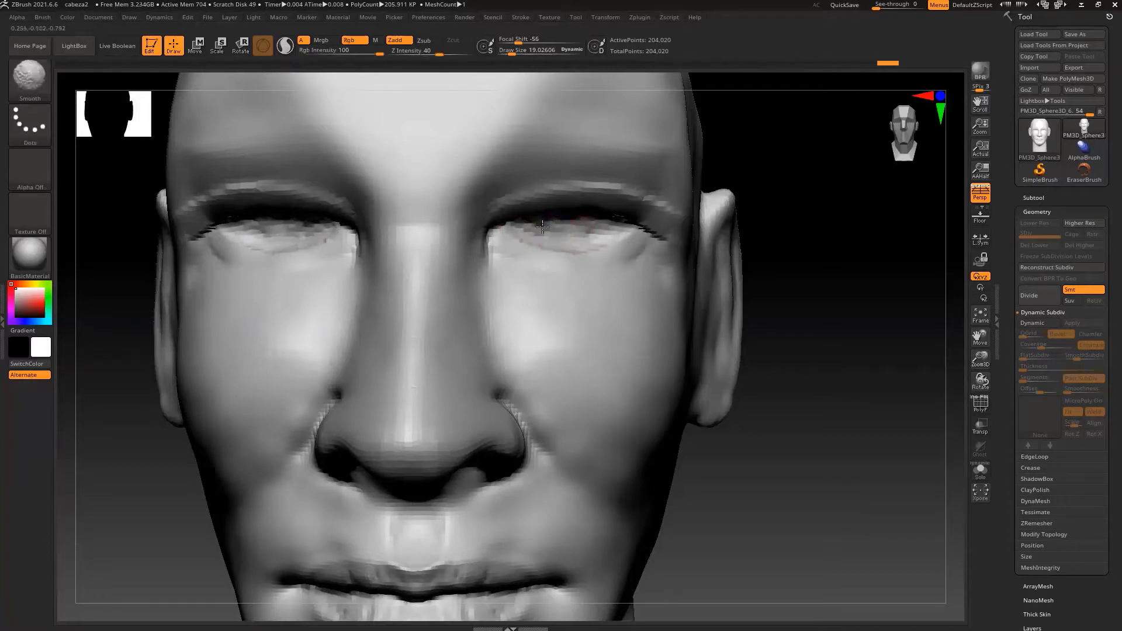
pyautogui.moveTo(550, 242)
pyautogui.keyDown('shift'); pyautogui.mouseDown()
pyautogui.moveTo(518, 250)
pyautogui.moveTo(582, 263)
pyautogui.moveTo(640, 240)
pyautogui.mouseUp(); pyautogui.keyUp('shift')
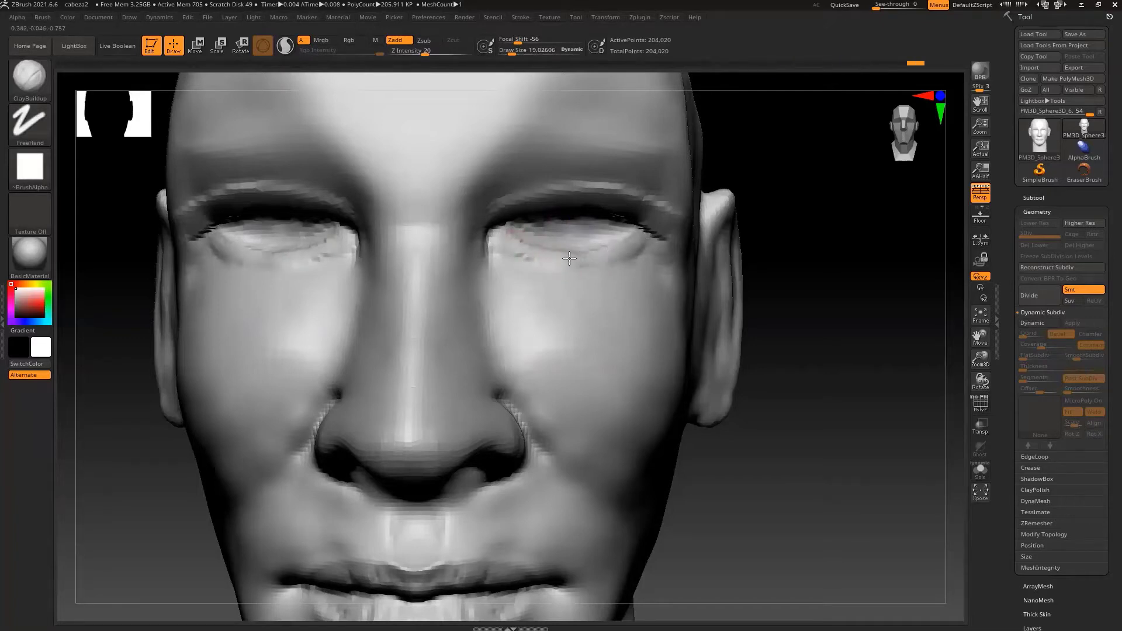
pyautogui.moveTo(497, 242)
pyautogui.mouseDown()
pyautogui.moveTo(550, 261)
pyautogui.moveTo(515, 242)
pyautogui.mouseUp()
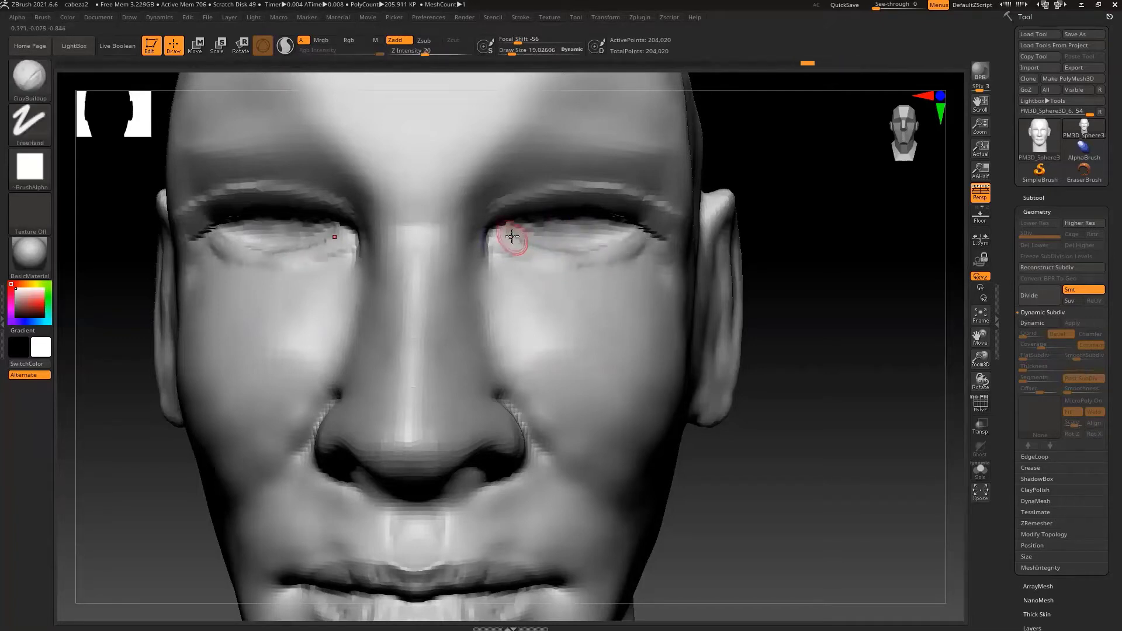
pyautogui.hotkey('ctrl', 'shift', 'z')
# Carve the inner eye corners and lower lids with DamStandard, and smooth the surrounding eyelid surface.
pyautogui.press('b')
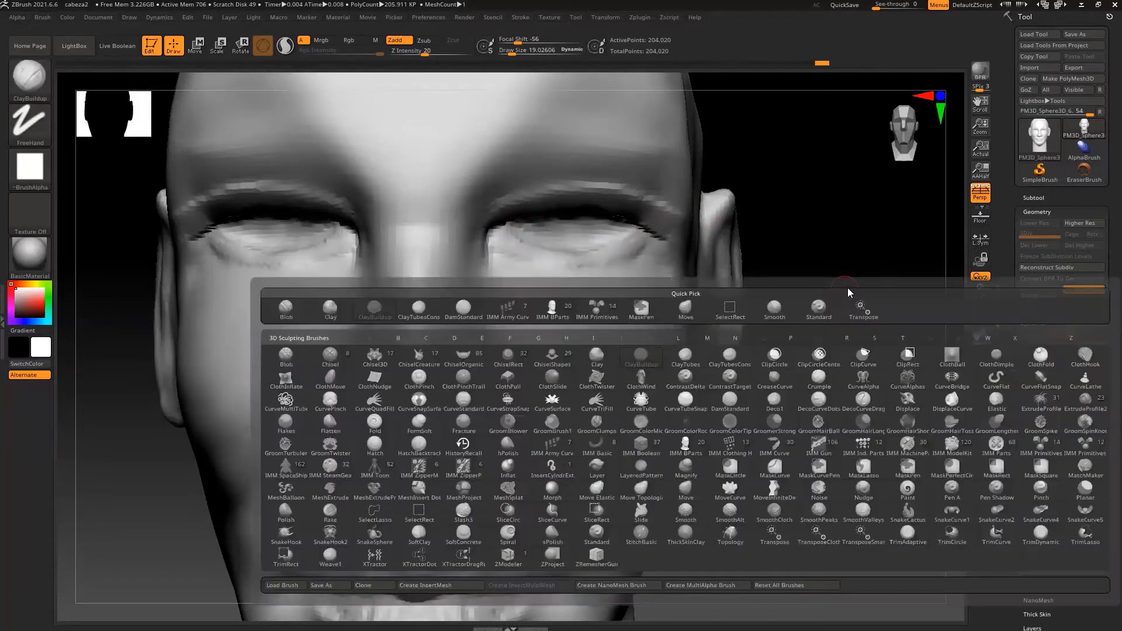
pyautogui.press('d')
pyautogui.press('s')
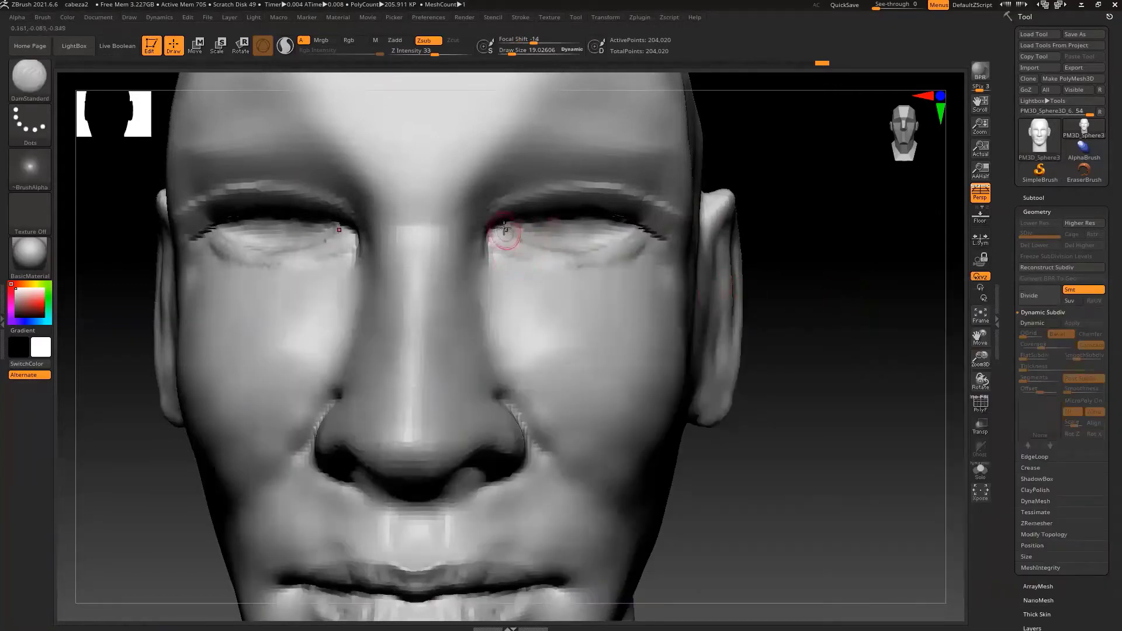
pyautogui.moveTo(510, 235)
pyautogui.mouseDown()
pyautogui.moveTo(491, 251)
pyautogui.moveTo(505, 232)
pyautogui.moveTo(514, 245)
pyautogui.moveTo(506, 227)
pyautogui.moveTo(490, 238)
pyautogui.moveTo(503, 236)
pyautogui.moveTo(496, 247)
pyautogui.moveTo(547, 248)
pyautogui.mouseUp()
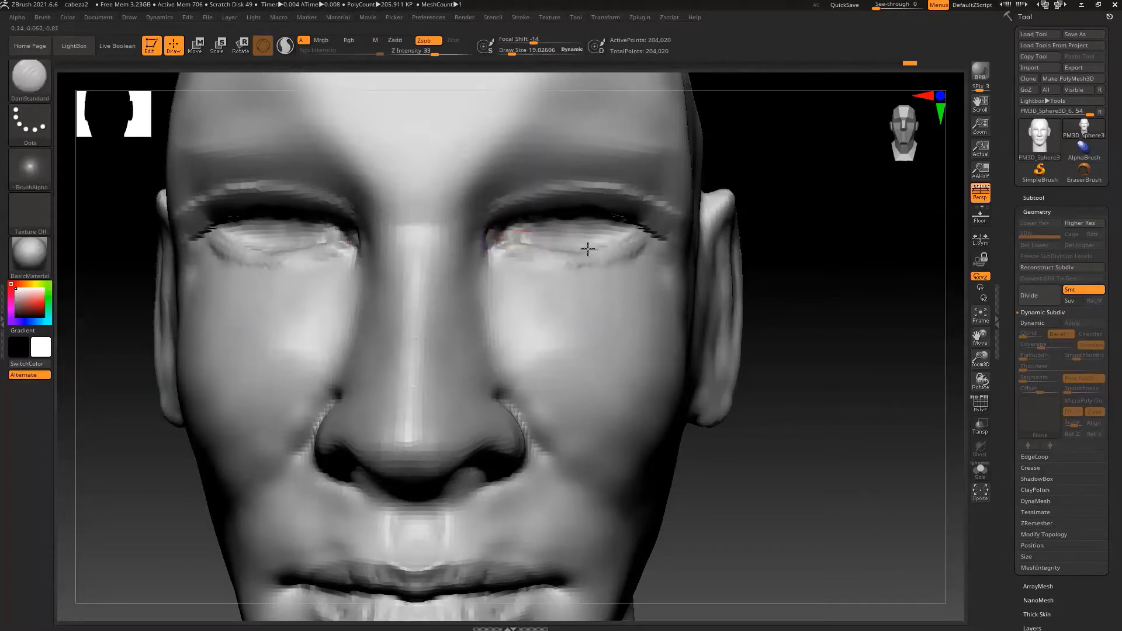
pyautogui.press('shift')
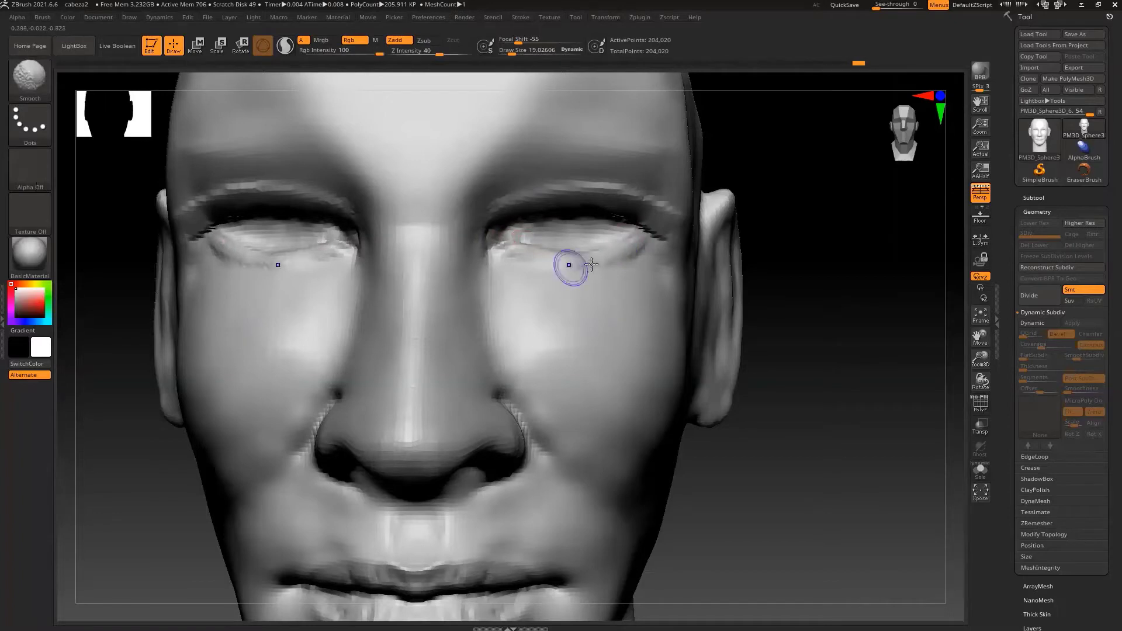
pyautogui.moveTo(576, 264)
pyautogui.keyDown('shift'); pyautogui.mouseDown()
pyautogui.moveTo(521, 261)
pyautogui.moveTo(579, 253)
pyautogui.mouseUp(); pyautogui.keyUp('shift')
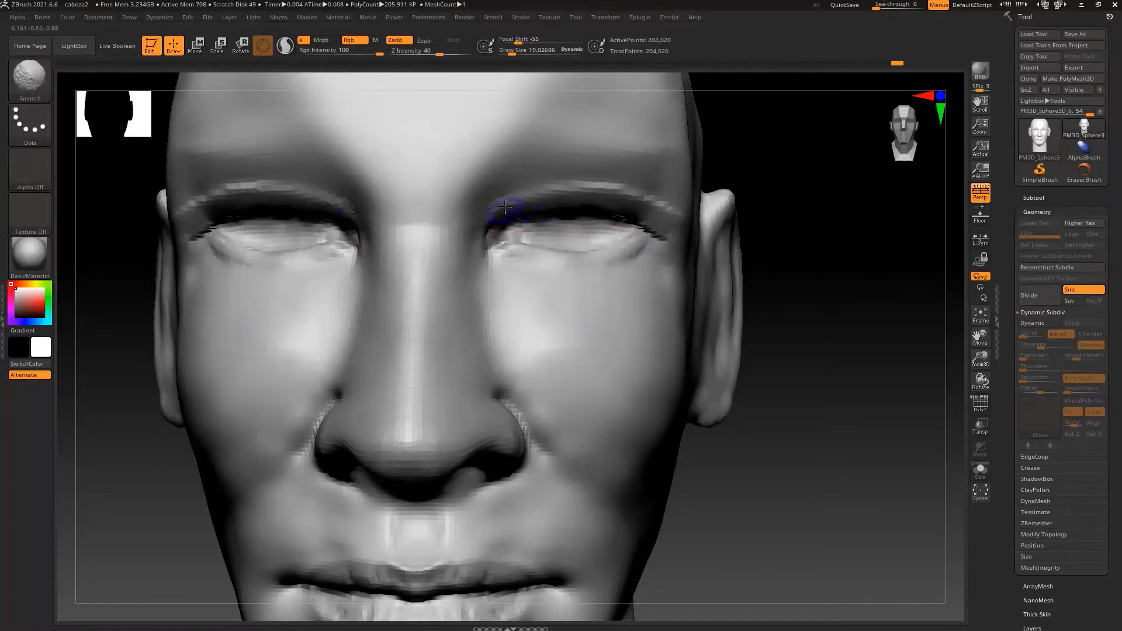
pyautogui.keyDown('shift'); pyautogui.moveTo(652, 202); pyautogui.dragTo(636, 205); pyautogui.keyUp('shift')
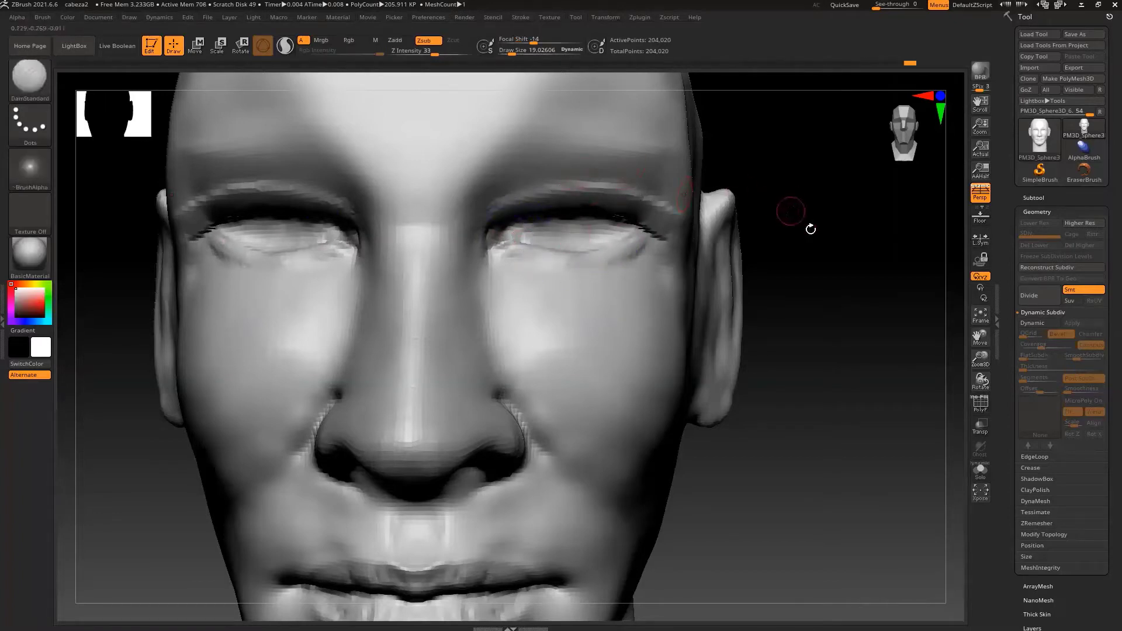
# Build up the area between the upper eyelids and eyebrows with ClayBuildup at draw size about 45, and smooth the brow.
pyautogui.press('b')
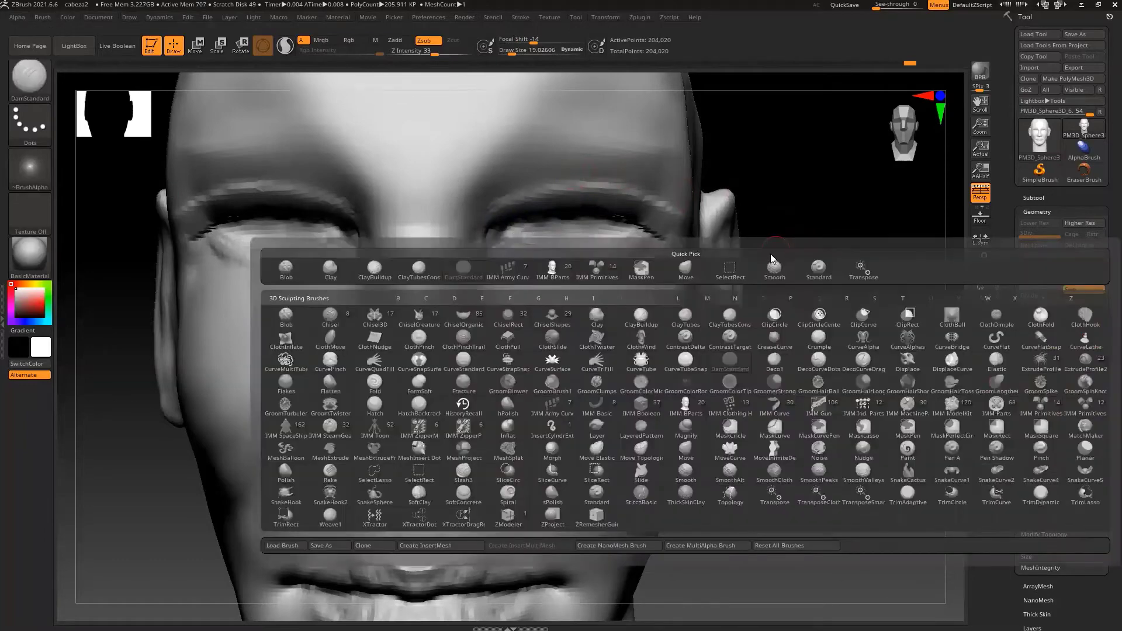
pyautogui.press('c')
pyautogui.press('b')
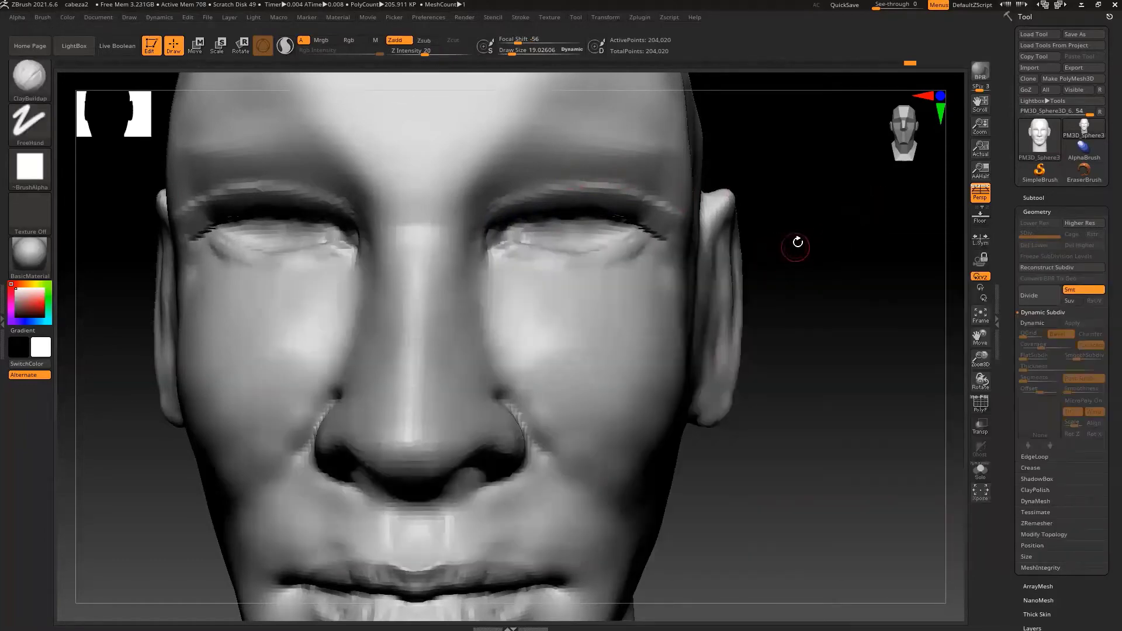
pyautogui.press('s')
pyautogui.moveTo(803, 237); pyautogui.dragTo(814, 238)
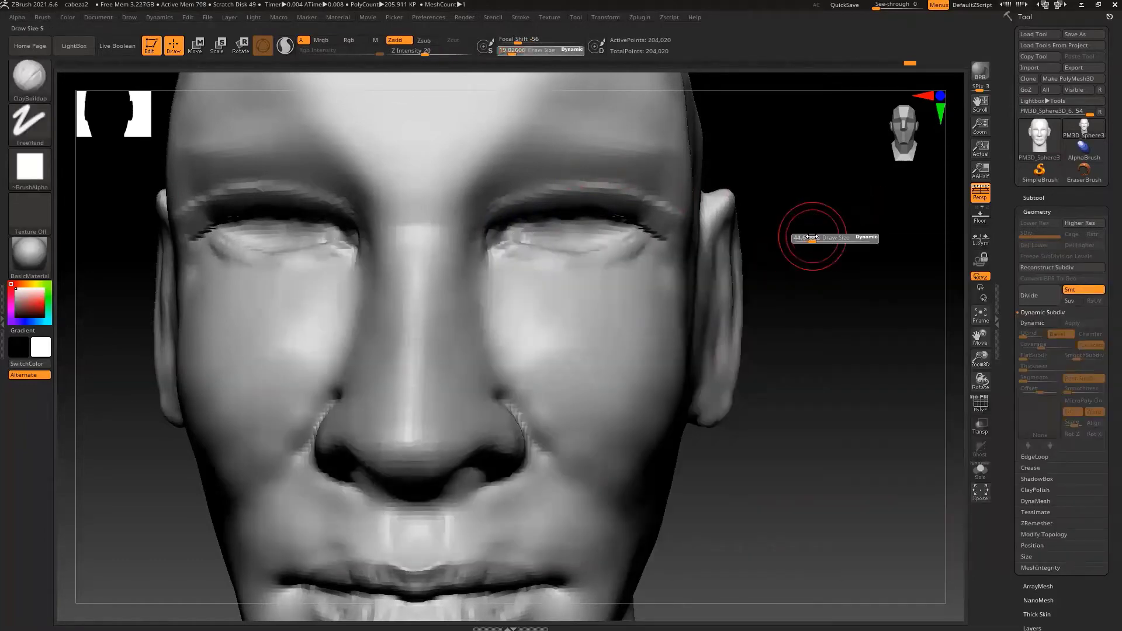
pyautogui.moveTo(502, 167)
pyautogui.mouseDown()
pyautogui.moveTo(546, 159)
pyautogui.moveTo(693, 191)
pyautogui.mouseUp()
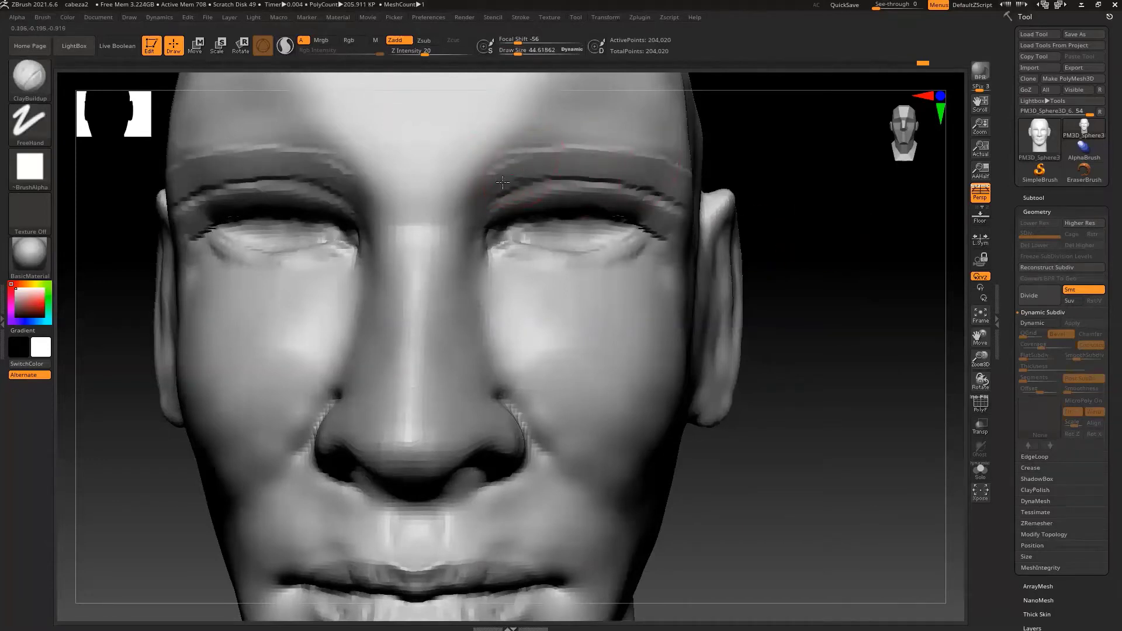
pyautogui.press('shift')
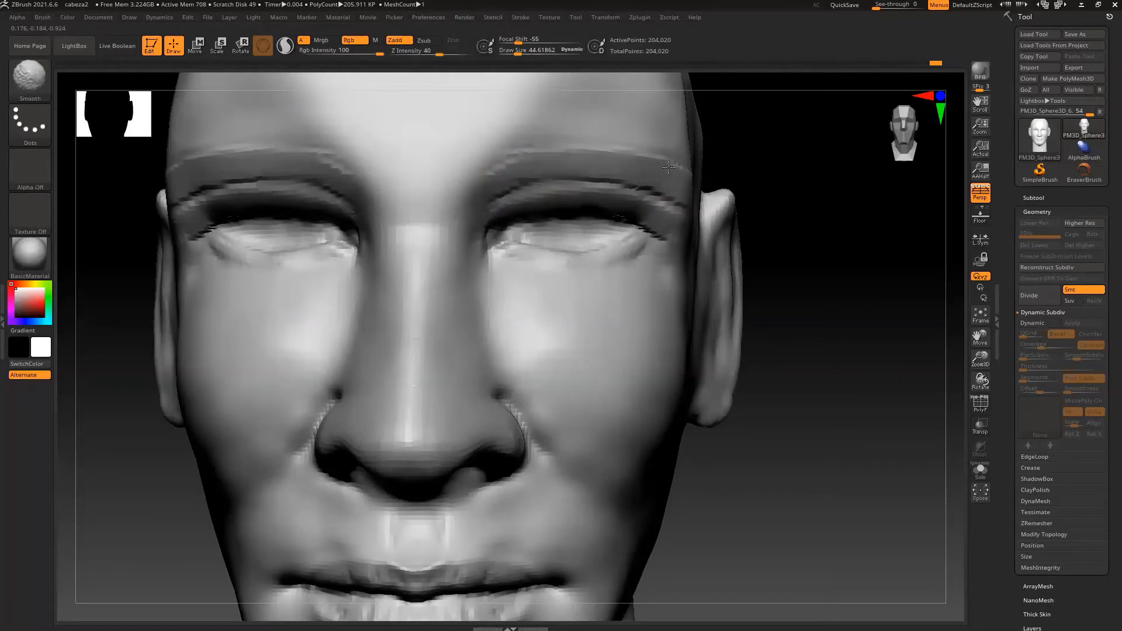
pyautogui.keyDown('shift'); pyautogui.moveTo(666, 159); pyautogui.dragTo(675, 162); pyautogui.keyUp('shift')
pyautogui.keyDown('shift'); pyautogui.moveTo(609, 149); pyautogui.dragTo(687, 167); pyautogui.keyUp('shift')
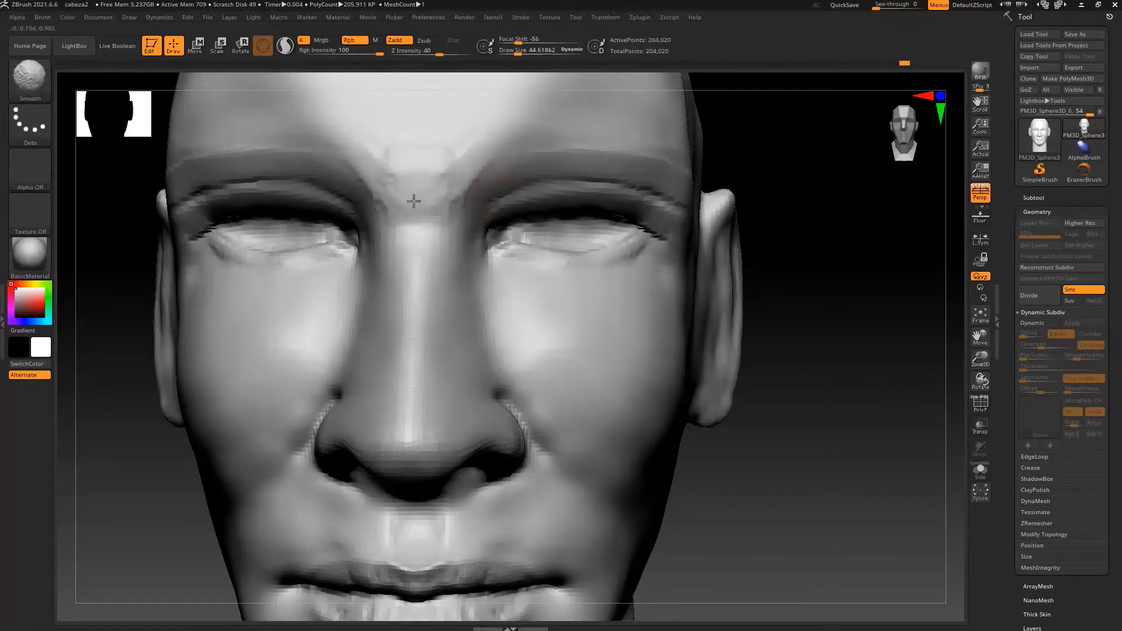
pyautogui.click(980, 316)
pyautogui.moveTo(846, 312); pyautogui.dragTo(725, 307)
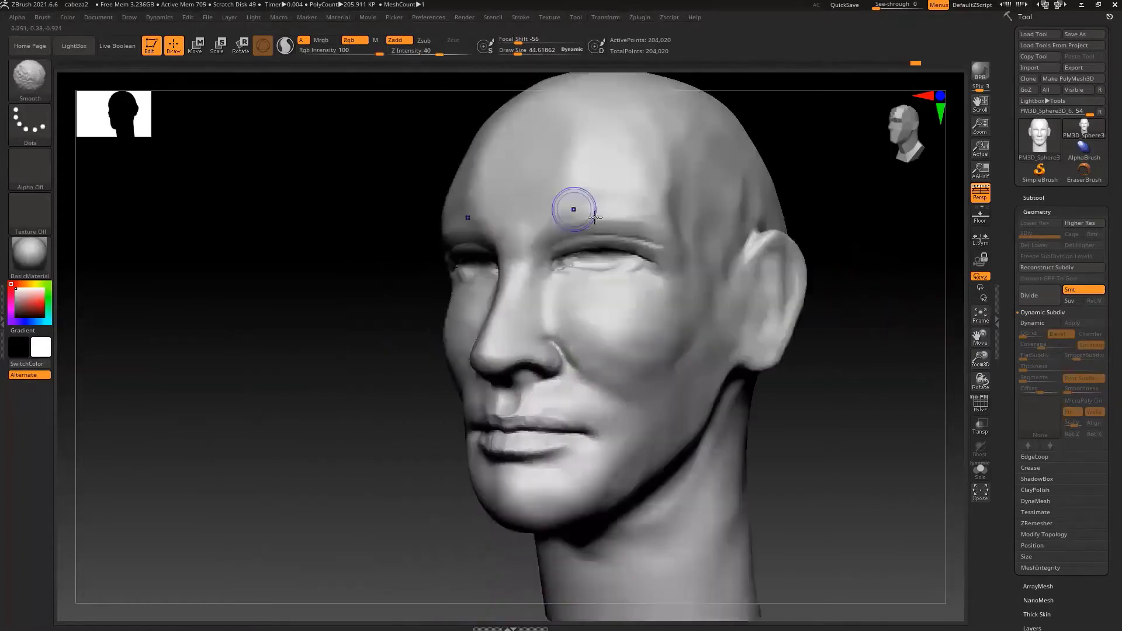
pyautogui.keyDown('shift'); pyautogui.moveTo(574, 208); pyautogui.dragTo(629, 222); pyautogui.keyUp('shift')
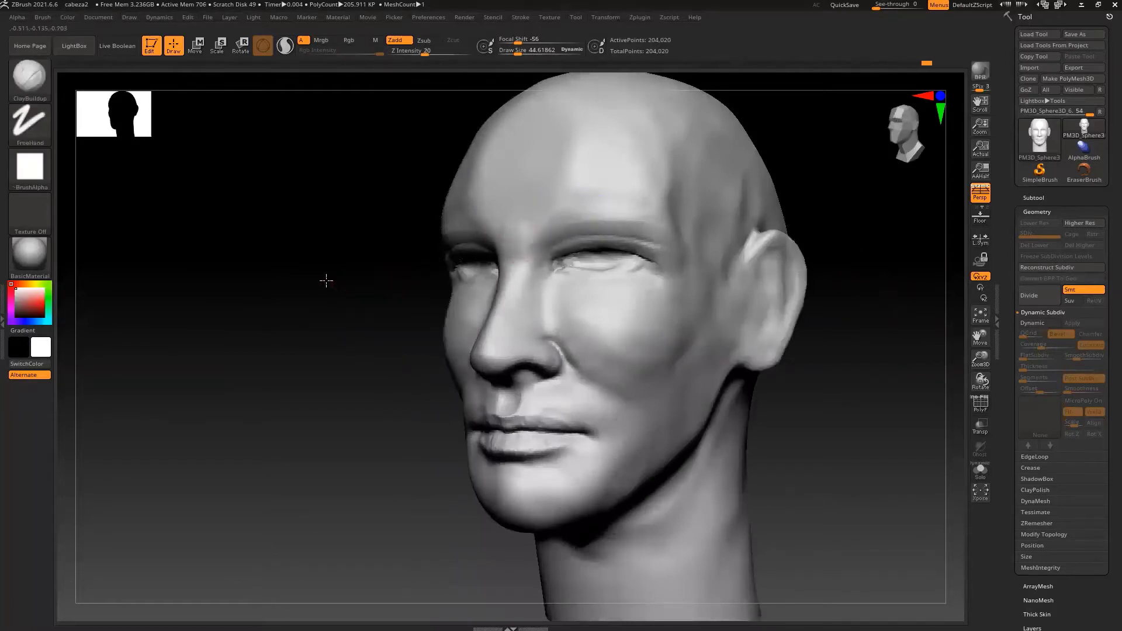
# Strengthen the brow ridges with ClayBuildup at draw size about 77, and smooth them and the eyelids.
pyautogui.moveTo(325, 281)
pyautogui.mouseDown()
pyautogui.moveTo(589, 220)
pyautogui.moveTo(640, 221)
pyautogui.mouseUp()
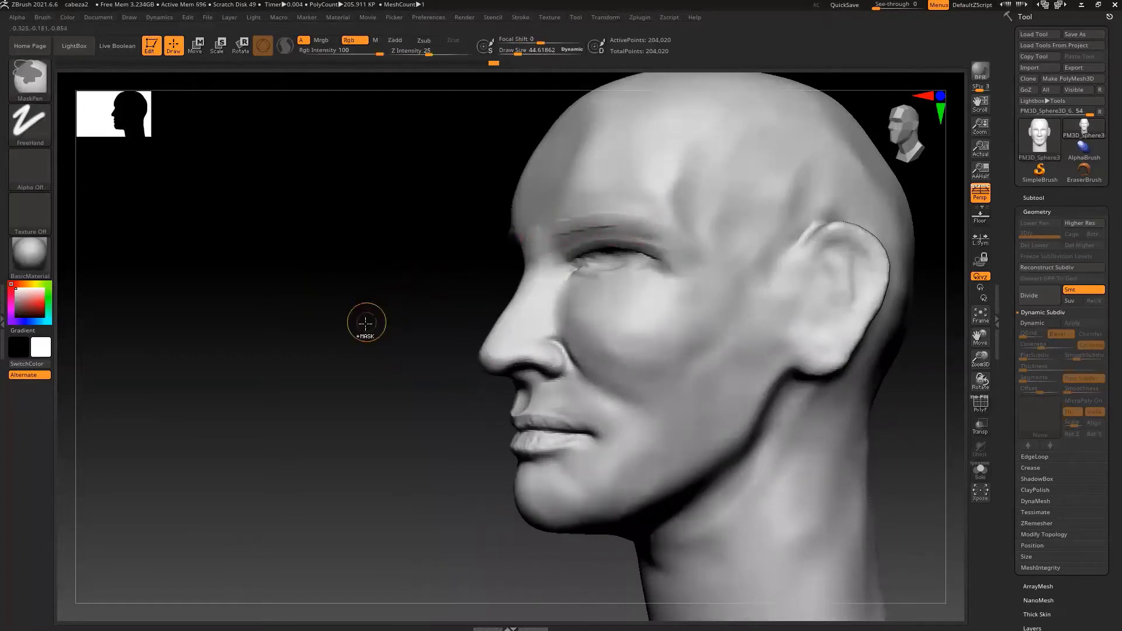
pyautogui.press('s')
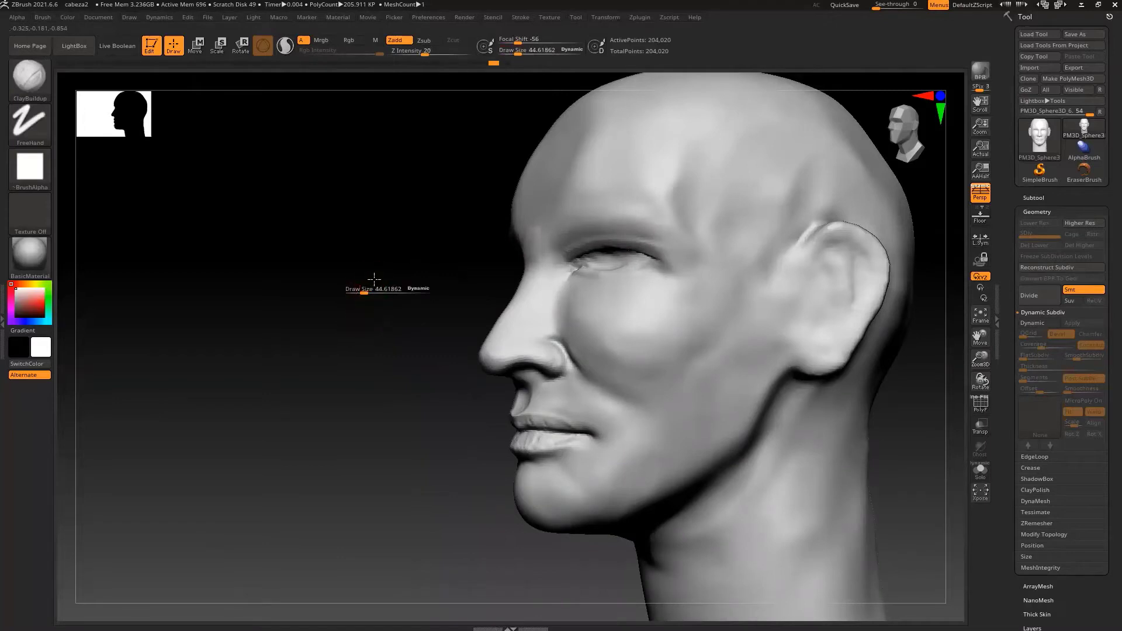
pyautogui.moveTo(373, 278)
pyautogui.mouseDown()
pyautogui.moveTo(361, 291)
pyautogui.moveTo(483, 271)
pyautogui.mouseUp()
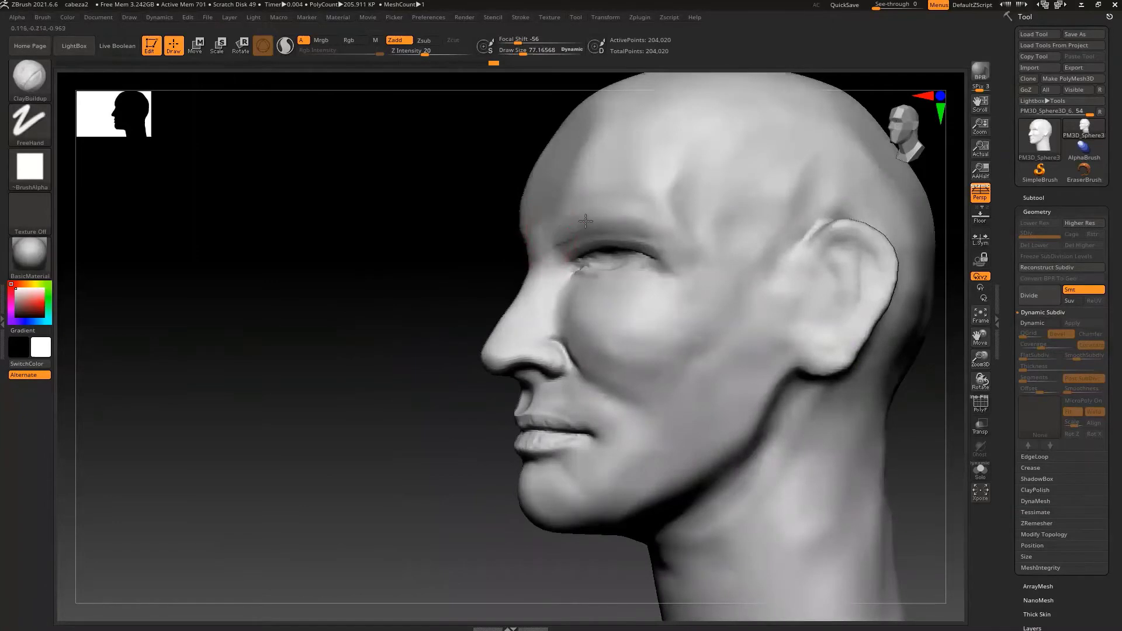
pyautogui.moveTo(584, 221); pyautogui.dragTo(659, 232)
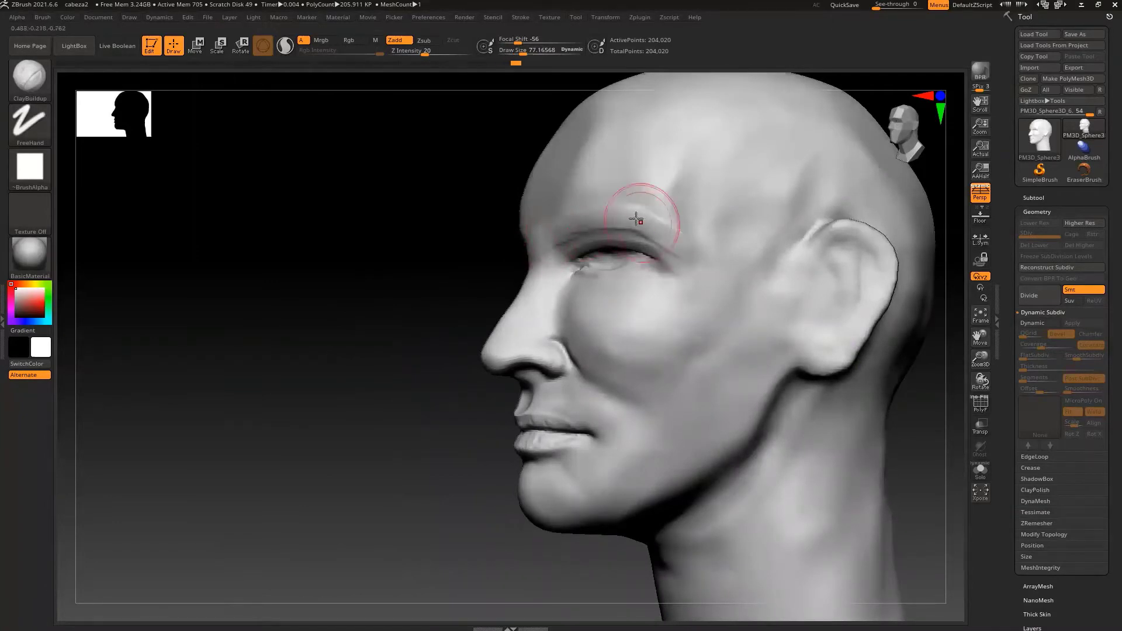
pyautogui.press('shift')
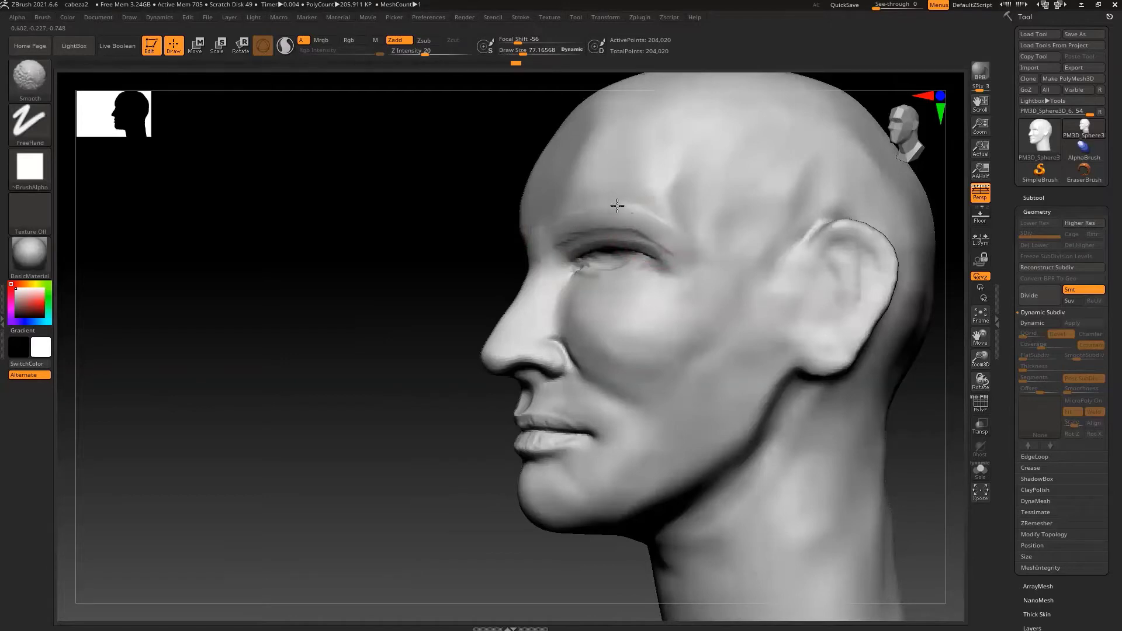
pyautogui.keyDown('shift'); pyautogui.moveTo(617, 206); pyautogui.dragTo(655, 217); pyautogui.keyUp('shift')
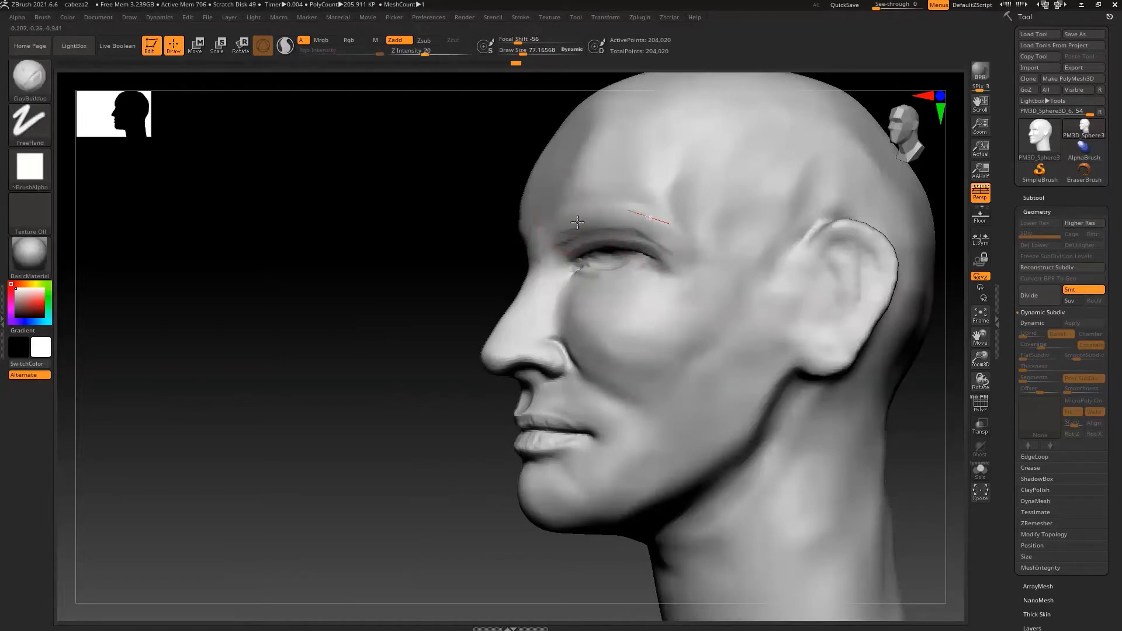
pyautogui.press('shift')
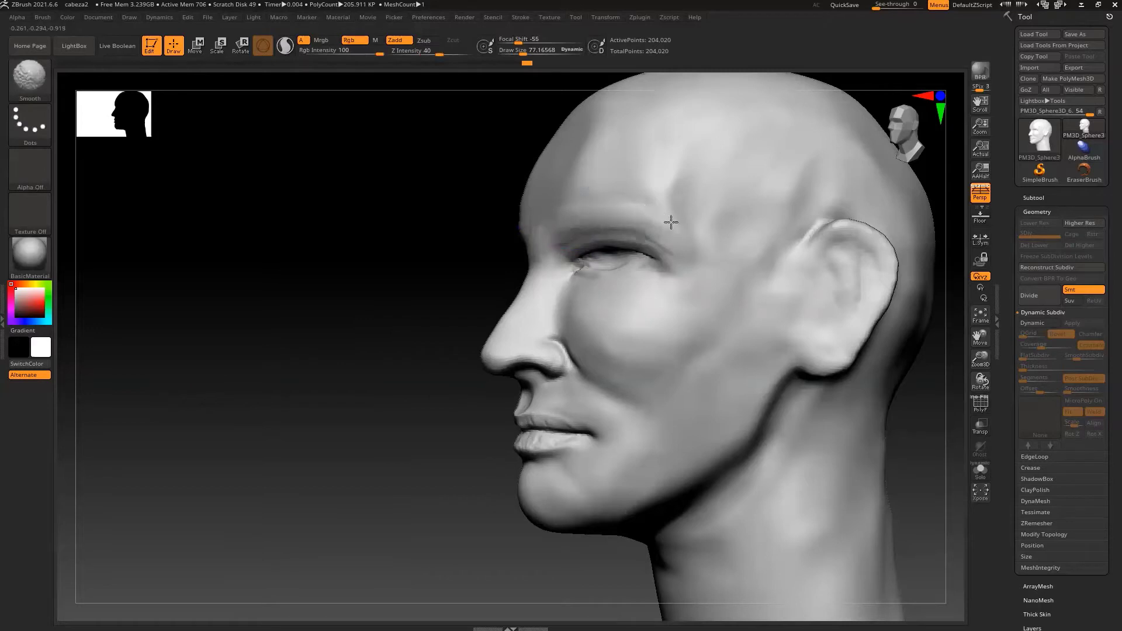
pyautogui.keyDown('shift'); pyautogui.moveTo(684, 242); pyautogui.dragTo(617, 239); pyautogui.keyUp('shift')
pyautogui.moveTo(367, 268); pyautogui.dragTo(402, 270)
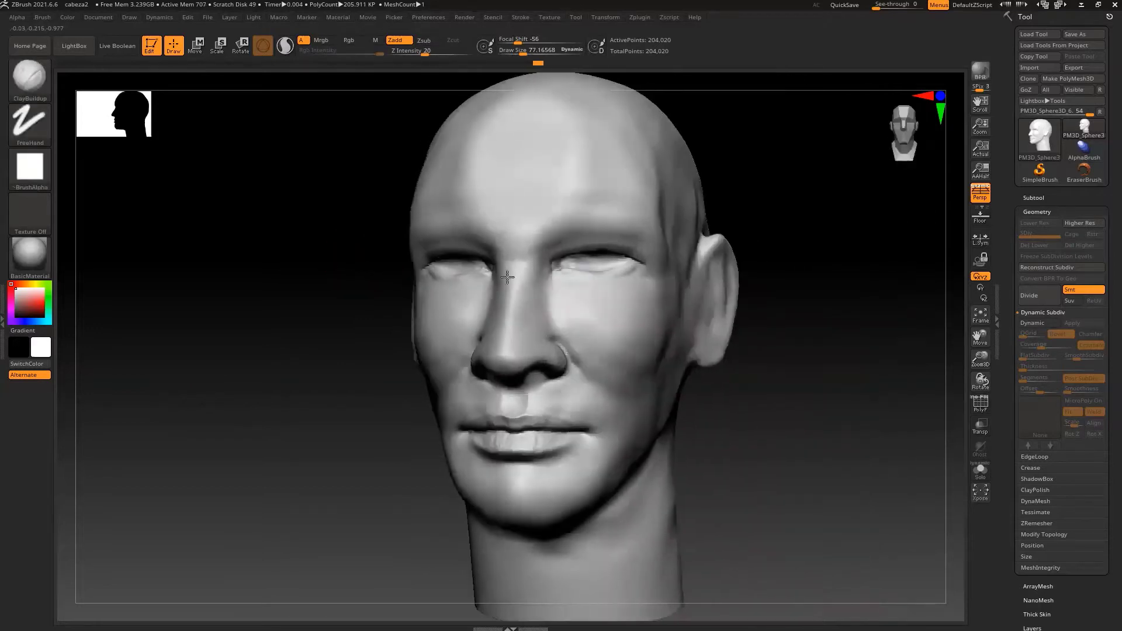
pyautogui.keyDown('shift'); pyautogui.moveTo(616, 283); pyautogui.dragTo(583, 287); pyautogui.keyUp('shift')
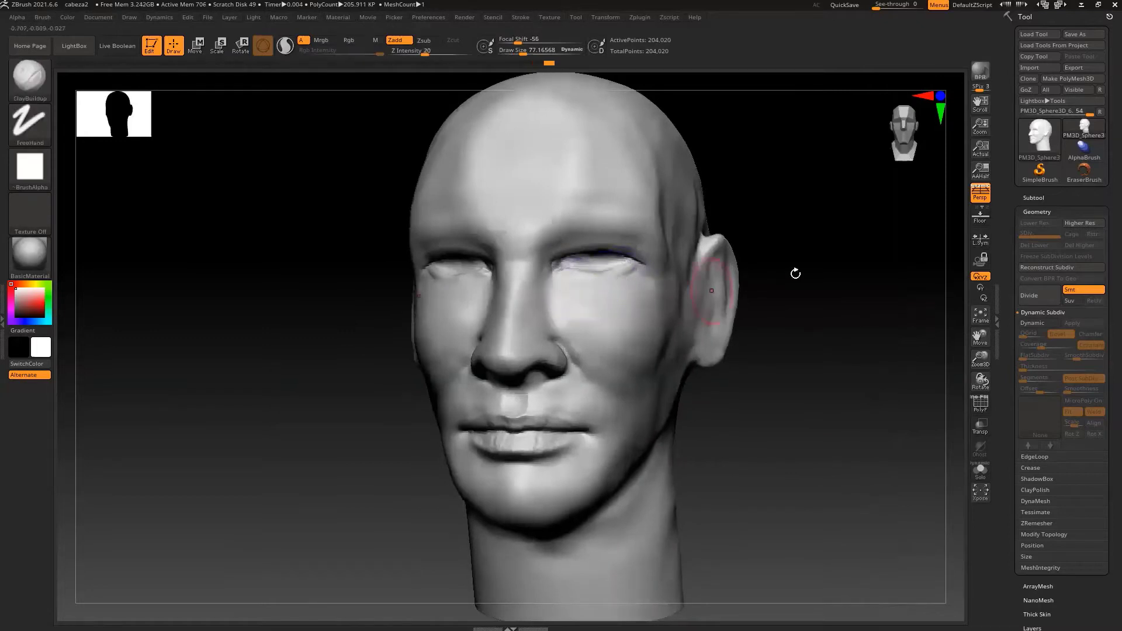
# Adjust the eyelid shape with the Move brush at draw size about 77, and smooth the upper lids and inner eye corners.
pyautogui.moveTo(847, 258); pyautogui.dragTo(859, 253)
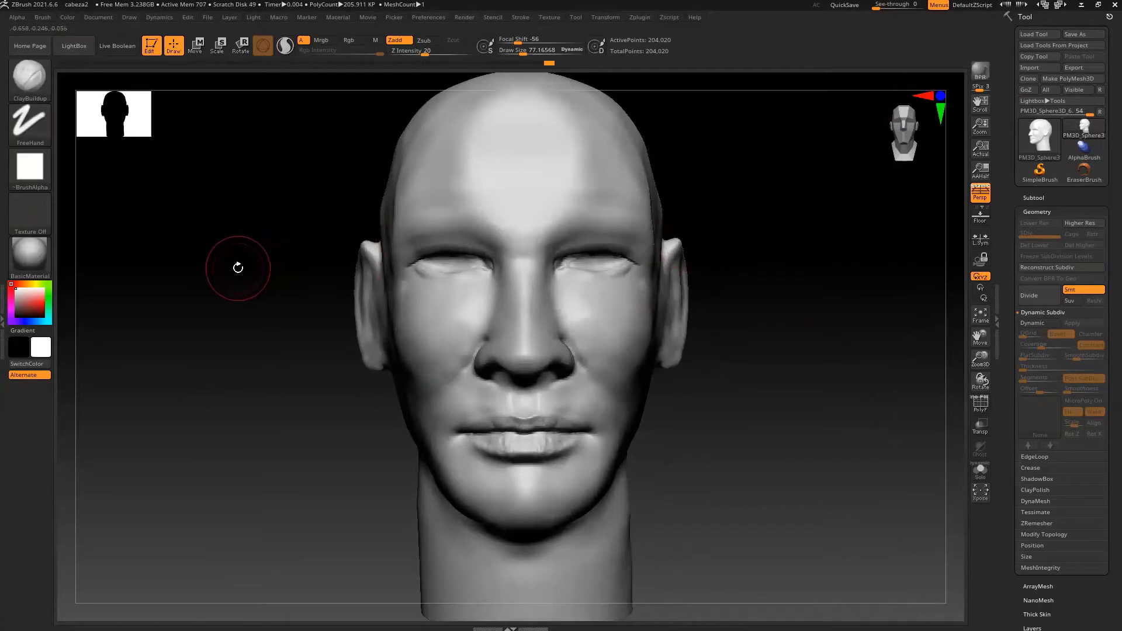
pyautogui.press('b')
pyautogui.press('m')
pyautogui.press('v')
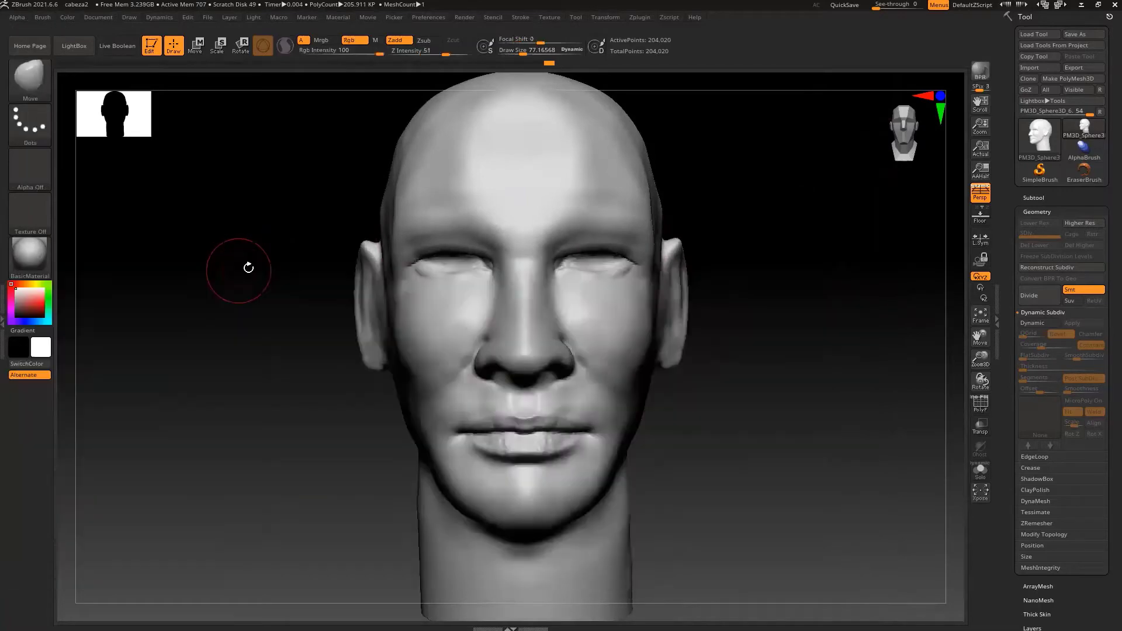
pyautogui.moveTo(238, 260)
pyautogui.mouseDown()
pyautogui.moveTo(226, 261)
pyautogui.moveTo(508, 196)
pyautogui.mouseUp()
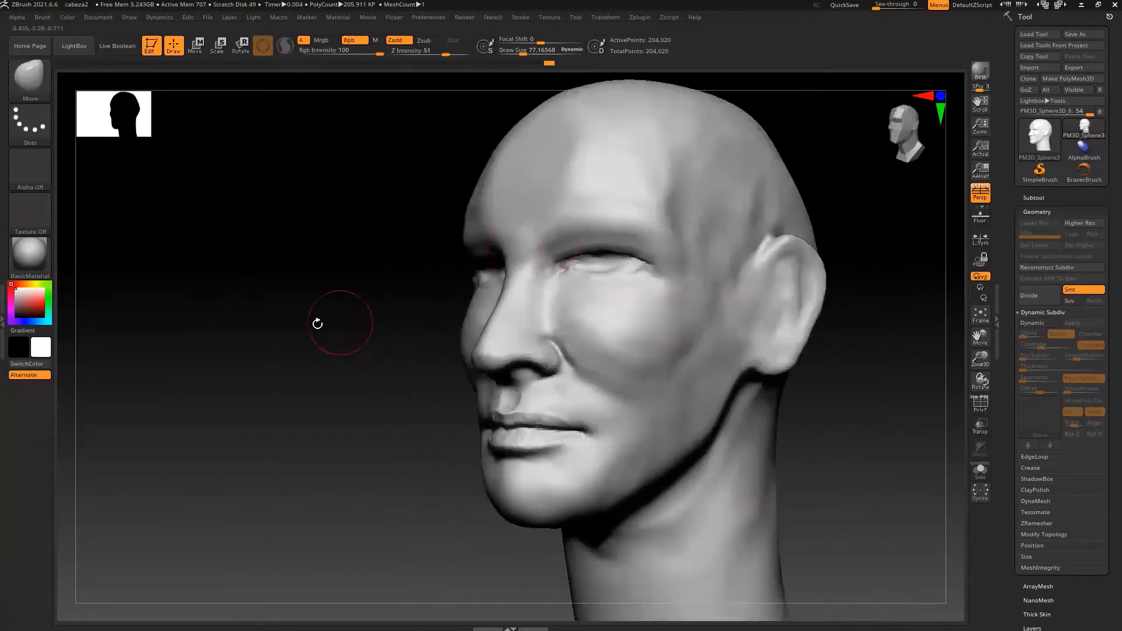
pyautogui.moveTo(317, 321)
pyautogui.mouseDown()
pyautogui.moveTo(290, 320)
pyautogui.moveTo(598, 274)
pyautogui.mouseUp()
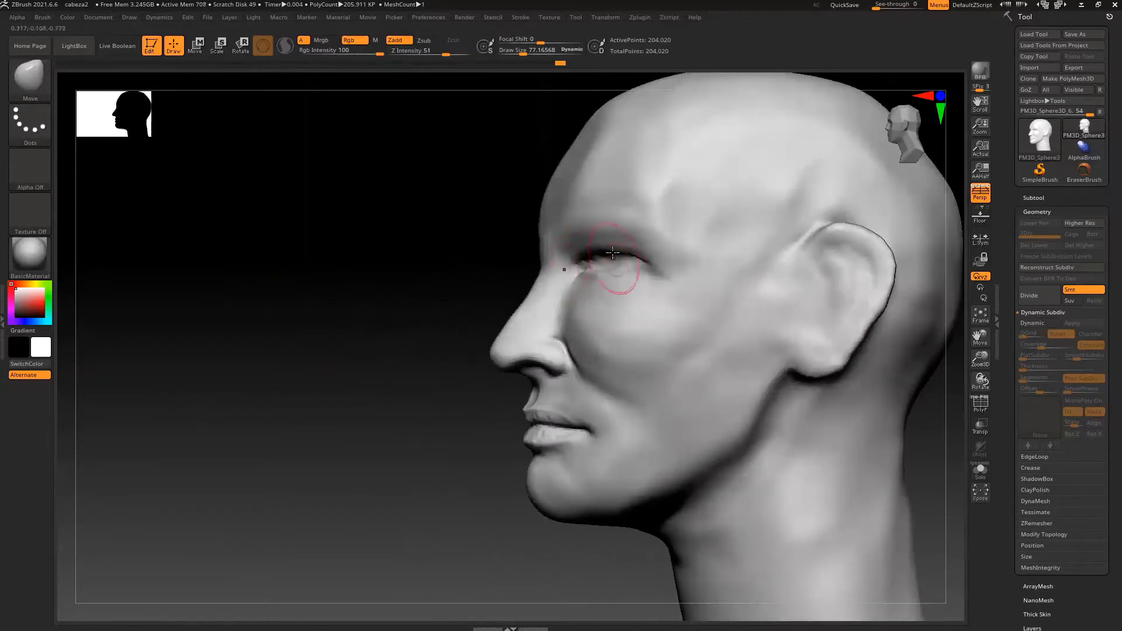
pyautogui.keyDown('shift'); pyautogui.moveTo(613, 253); pyautogui.dragTo(620, 248); pyautogui.keyUp('shift')
pyautogui.moveTo(587, 278); pyautogui.dragTo(588, 275)
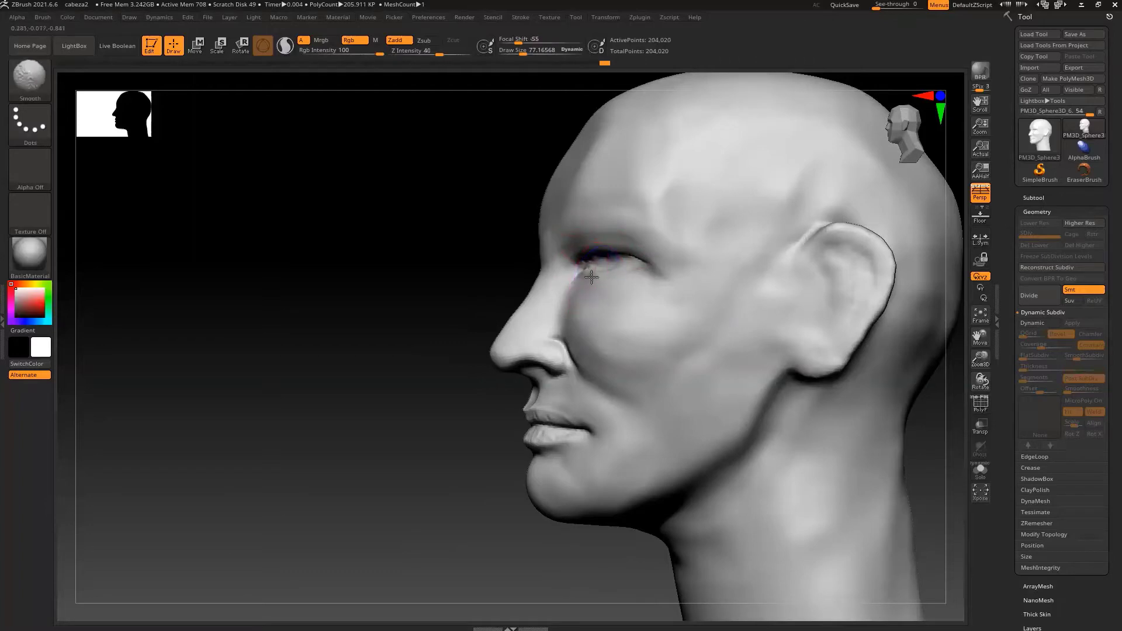
# Reshape the upper and lower eyelids symmetrically from the front with the Move brush at draw size about 77.
pyautogui.moveTo(358, 369)
pyautogui.mouseDown()
pyautogui.moveTo(390, 371)
pyautogui.moveTo(584, 281)
pyautogui.moveTo(855, 180)
pyautogui.mouseUp()
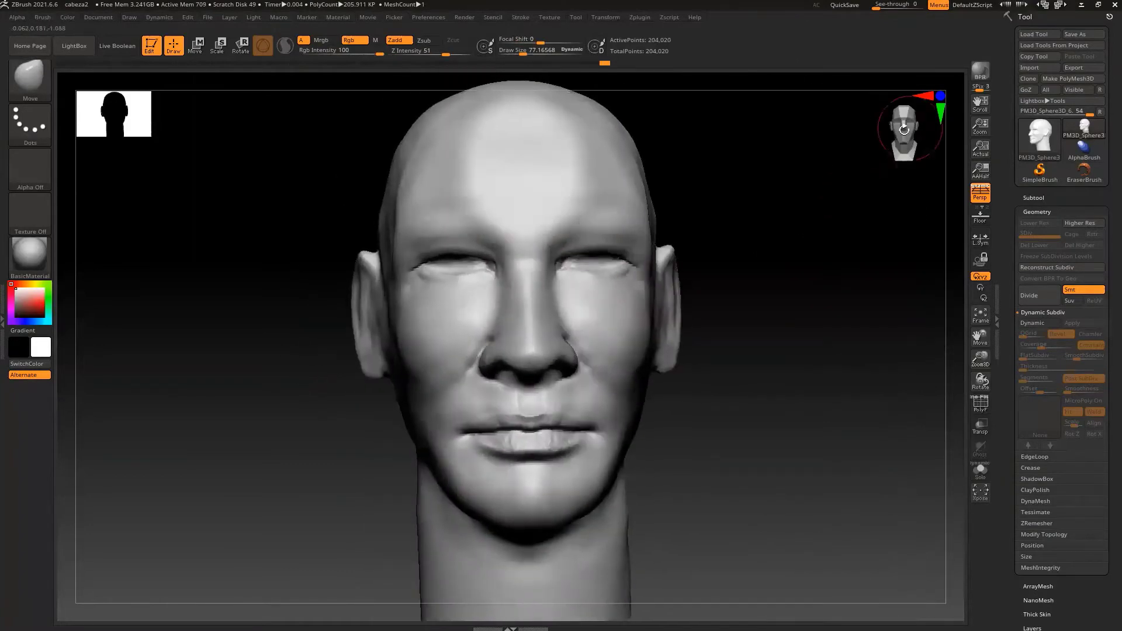
pyautogui.moveTo(907, 130); pyautogui.dragTo(879, 168)
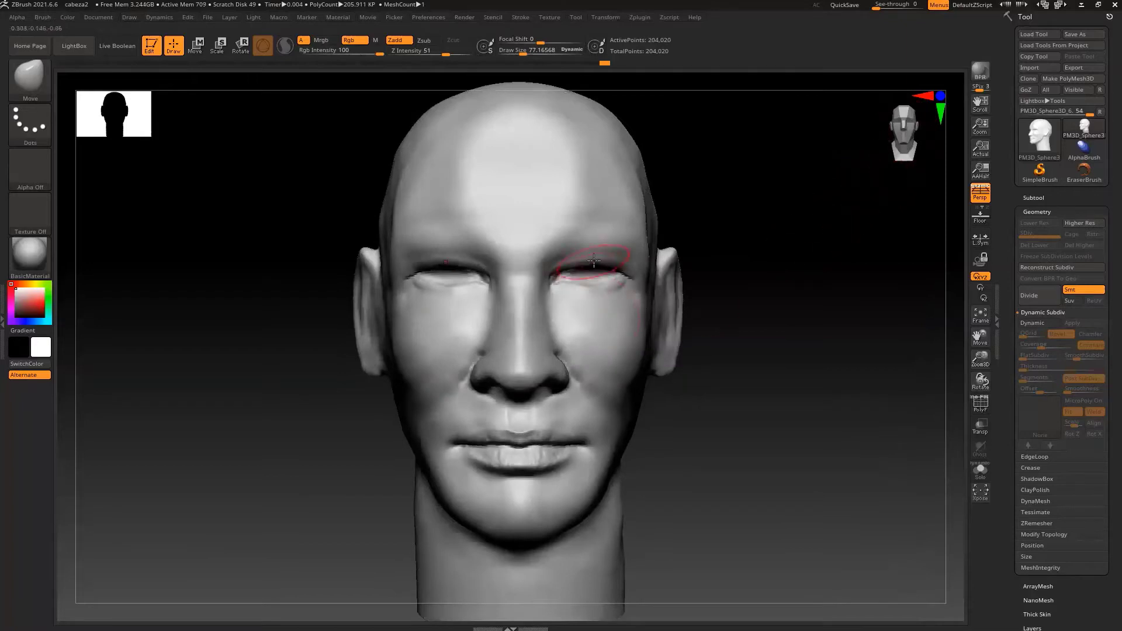
pyautogui.moveTo(592, 260); pyautogui.dragTo(593, 257)
pyautogui.moveTo(574, 266); pyautogui.dragTo(573, 264)
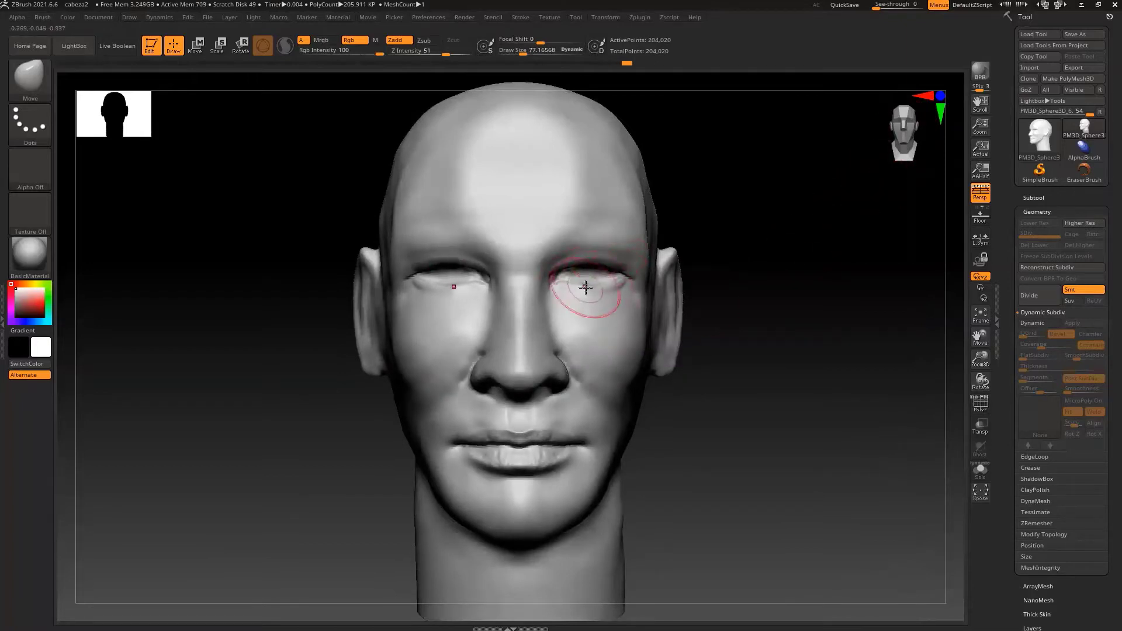
pyautogui.moveTo(588, 268)
pyautogui.mouseDown()
pyautogui.moveTo(585, 292)
pyautogui.moveTo(571, 290)
pyautogui.mouseUp()
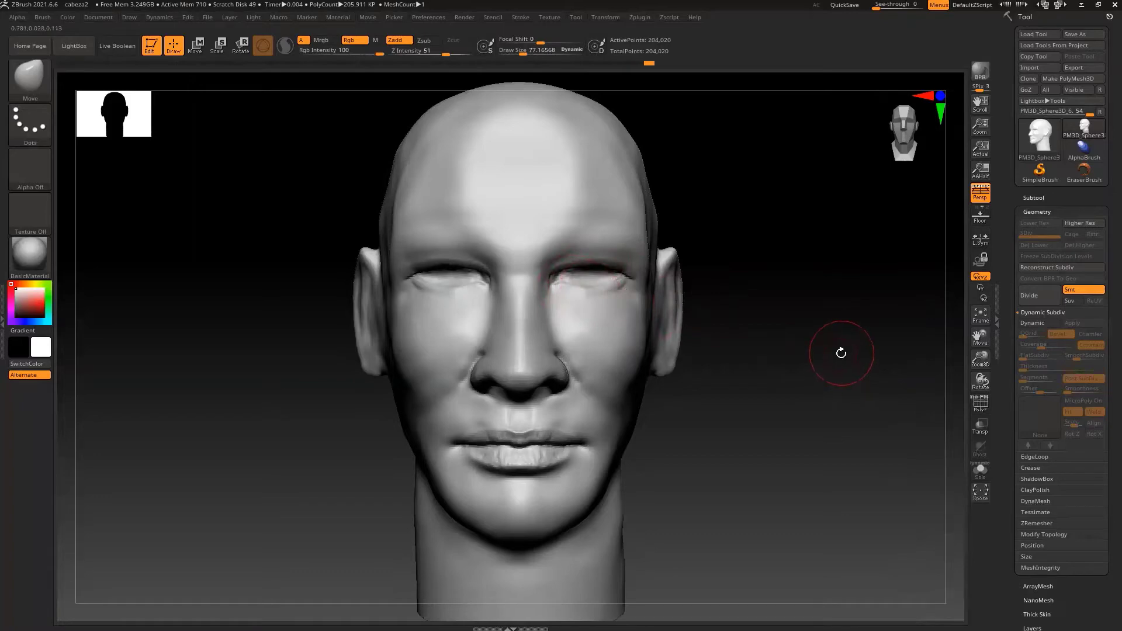
# Insert mirrored eyeball spheres over both eyes with the Insert Sphere mesh of the IMM Primitives brush.
pyautogui.press('b')
pyautogui.press('i')
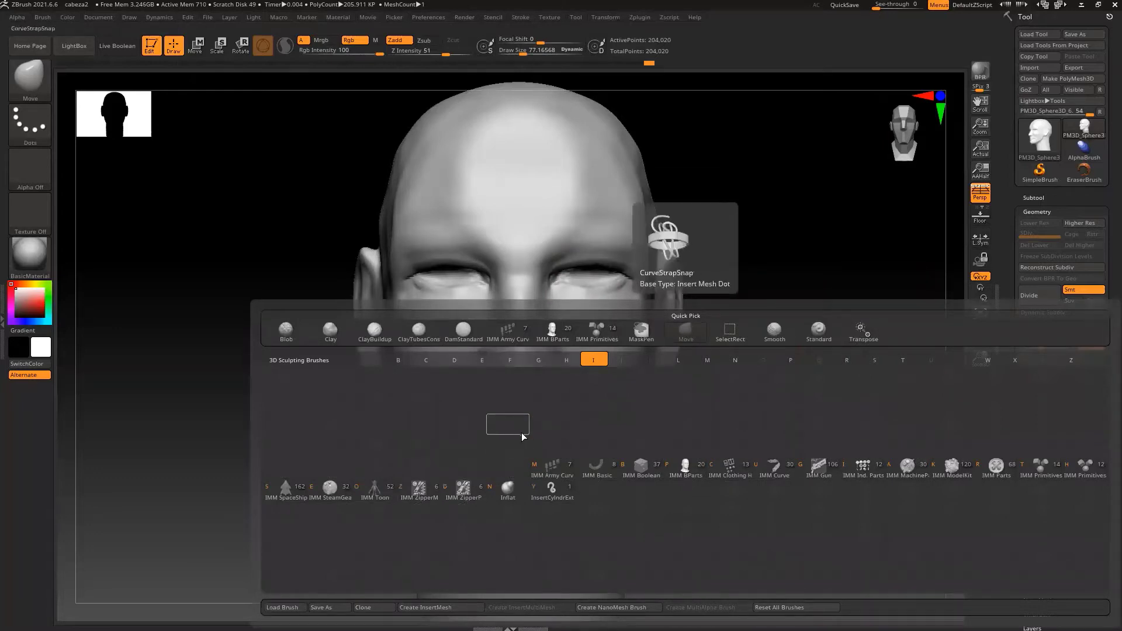
pyautogui.click(1041, 468)
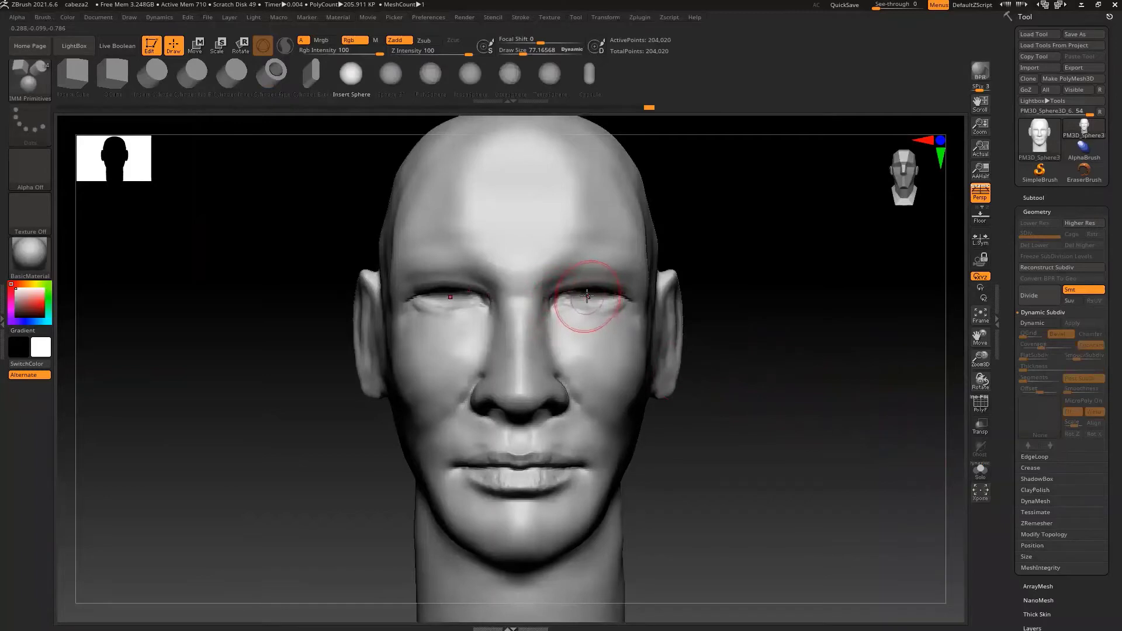
pyautogui.moveTo(587, 298); pyautogui.dragTo(585, 324)
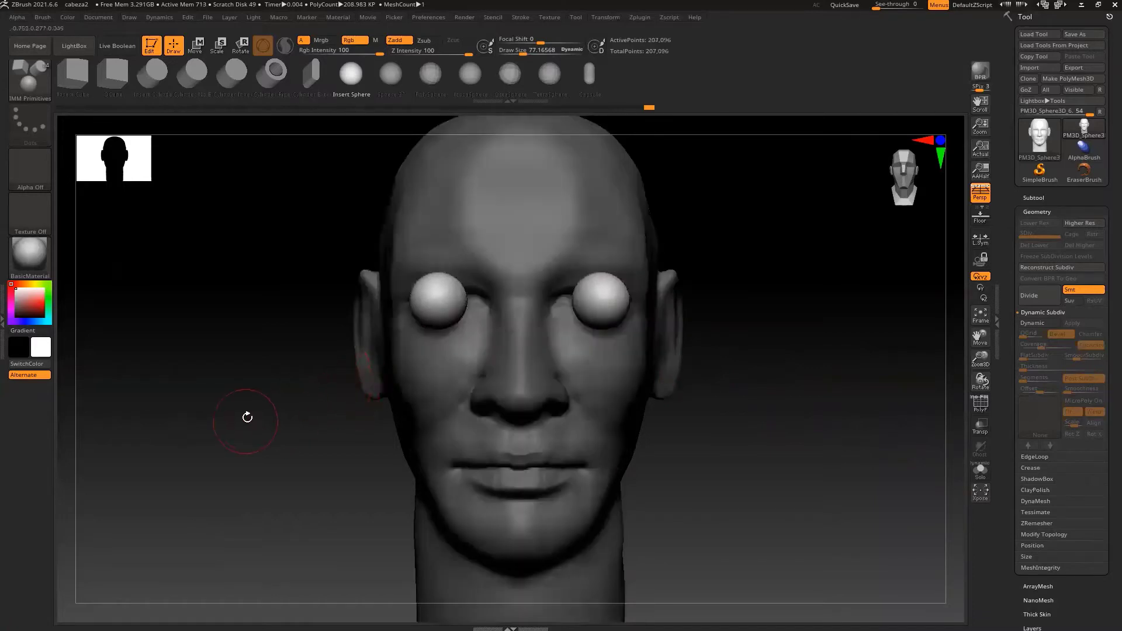
# Straighten the transform gizmo on the eyeballs and move them back into the head by about 0.12 along Z.
pyautogui.click(240, 45)
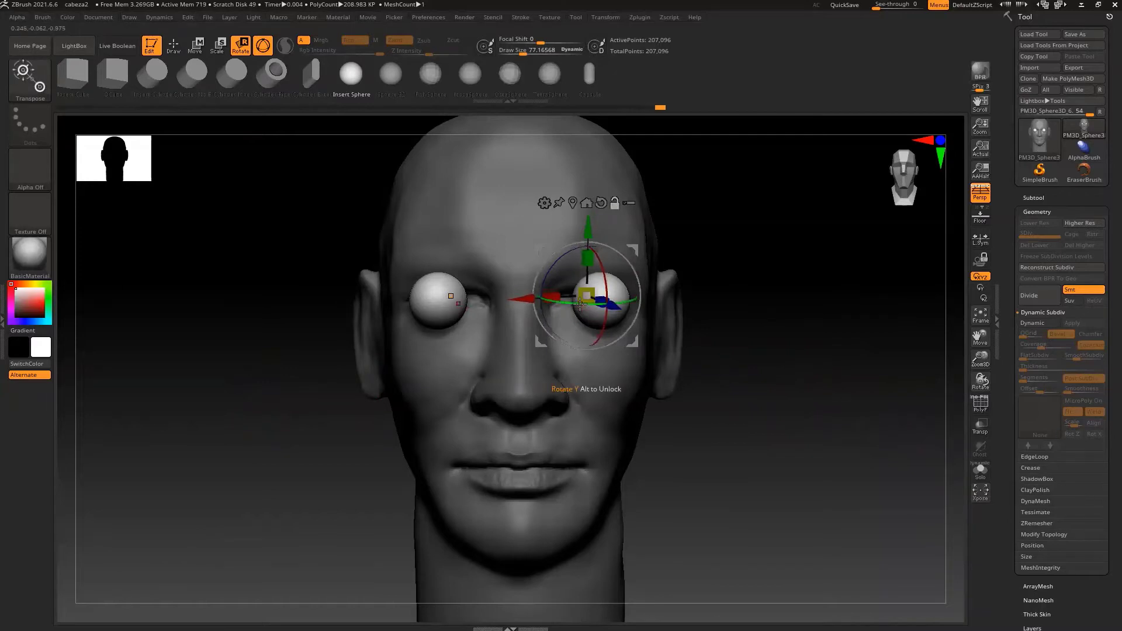
pyautogui.moveTo(582, 312); pyautogui.dragTo(564, 301)
pyautogui.moveTo(559, 258); pyautogui.dragTo(556, 251)
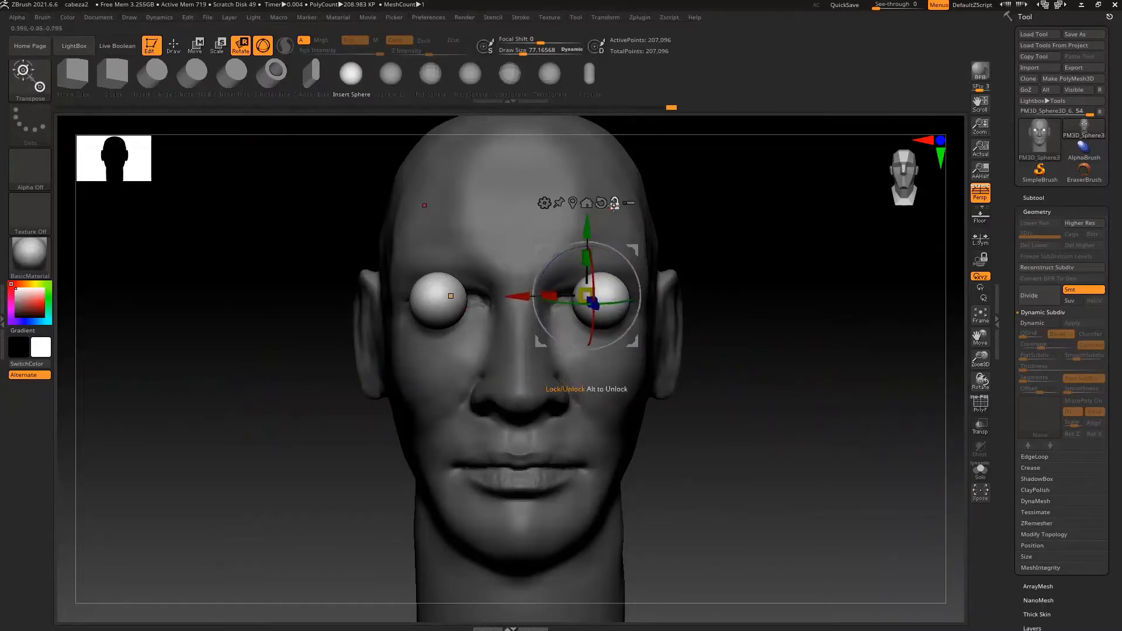
pyautogui.moveTo(756, 308); pyautogui.dragTo(849, 262)
pyautogui.moveTo(849, 263); pyautogui.dragTo(826, 220, button='right')
pyautogui.moveTo(634, 283); pyautogui.dragTo(640, 290)
pyautogui.moveTo(526, 320); pyautogui.dragTo(551, 319)
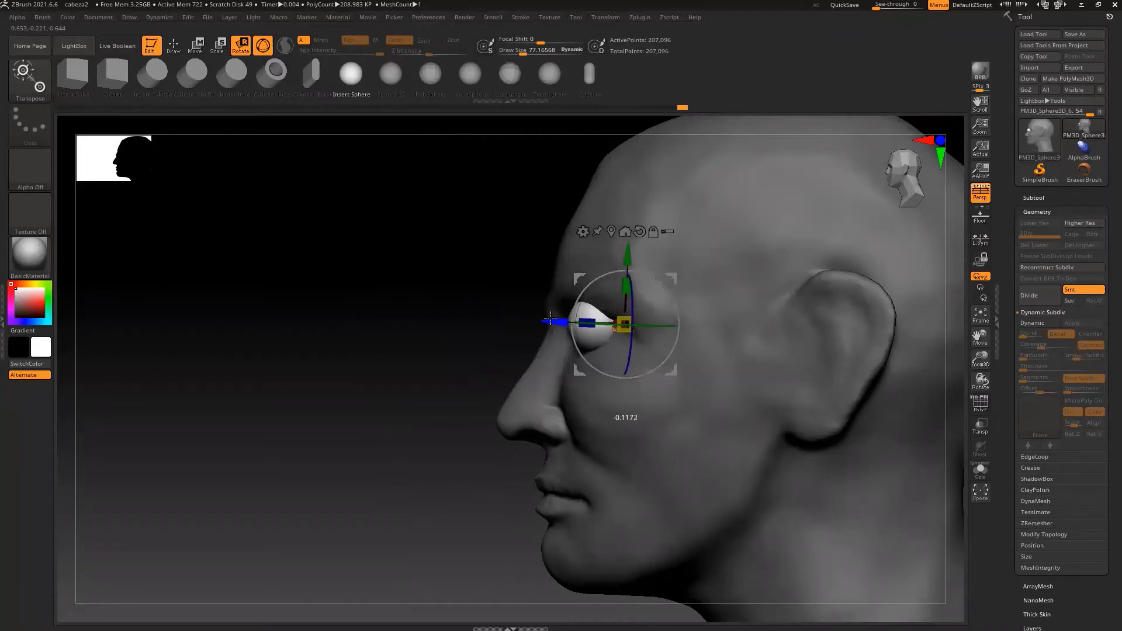
# Move the eyeballs slightly toward the nose and scale them up uniformly.
pyautogui.moveTo(452, 356); pyautogui.dragTo(848, 339)
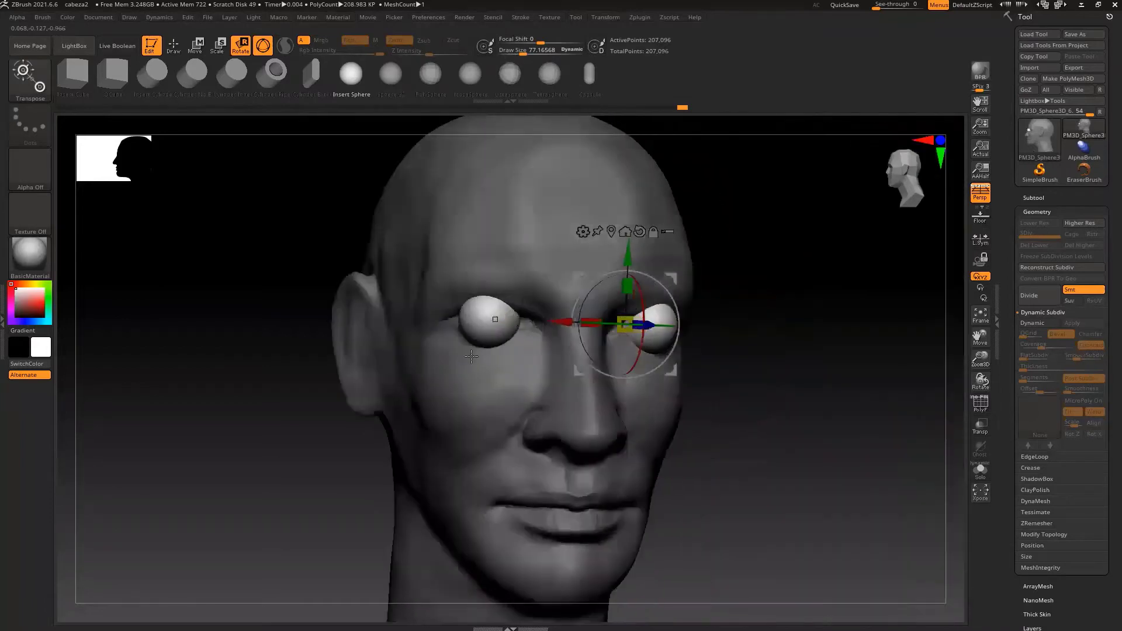
pyautogui.keyDown('shift'); pyautogui.moveTo(858, 173); pyautogui.dragTo(818, 178); pyautogui.keyUp('shift')
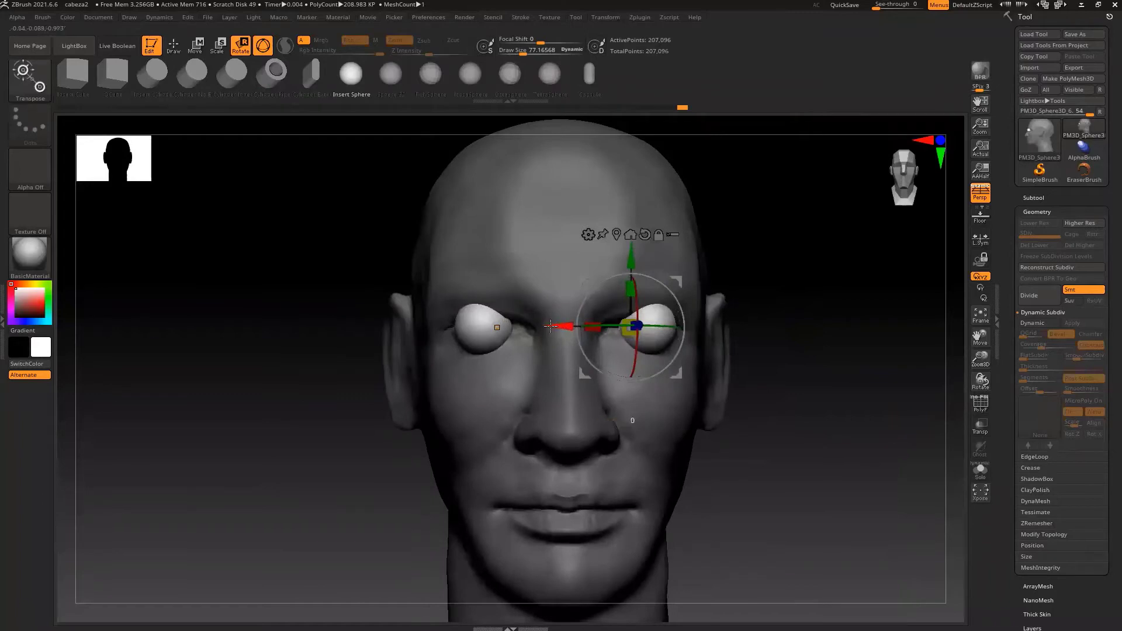
pyautogui.moveTo(556, 326); pyautogui.dragTo(550, 325)
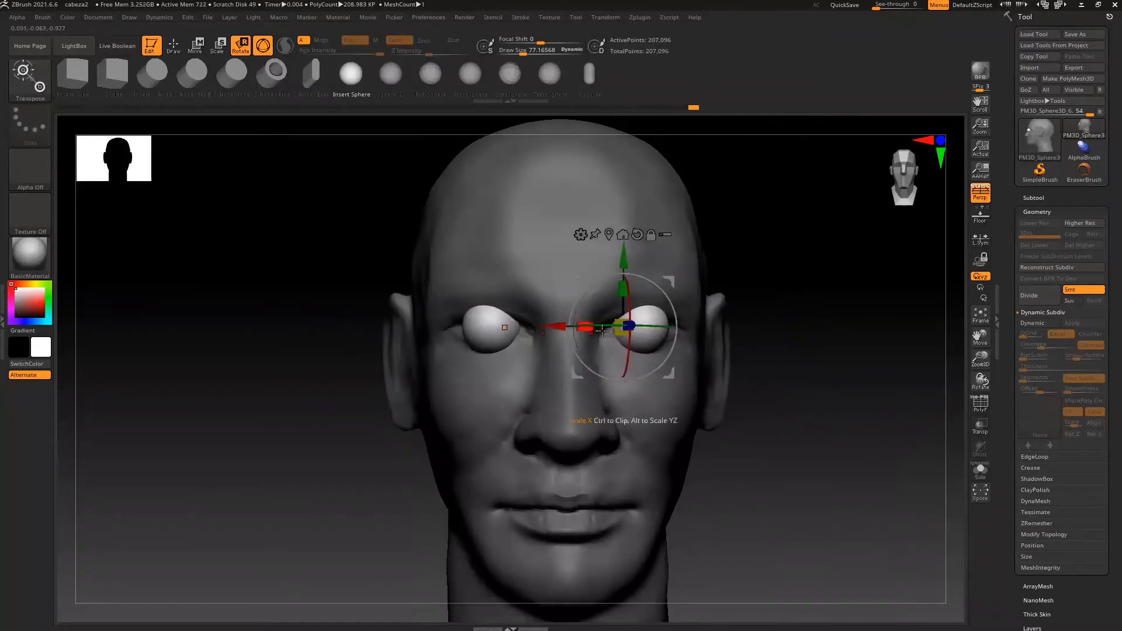
pyautogui.moveTo(617, 324); pyautogui.dragTo(599, 319)
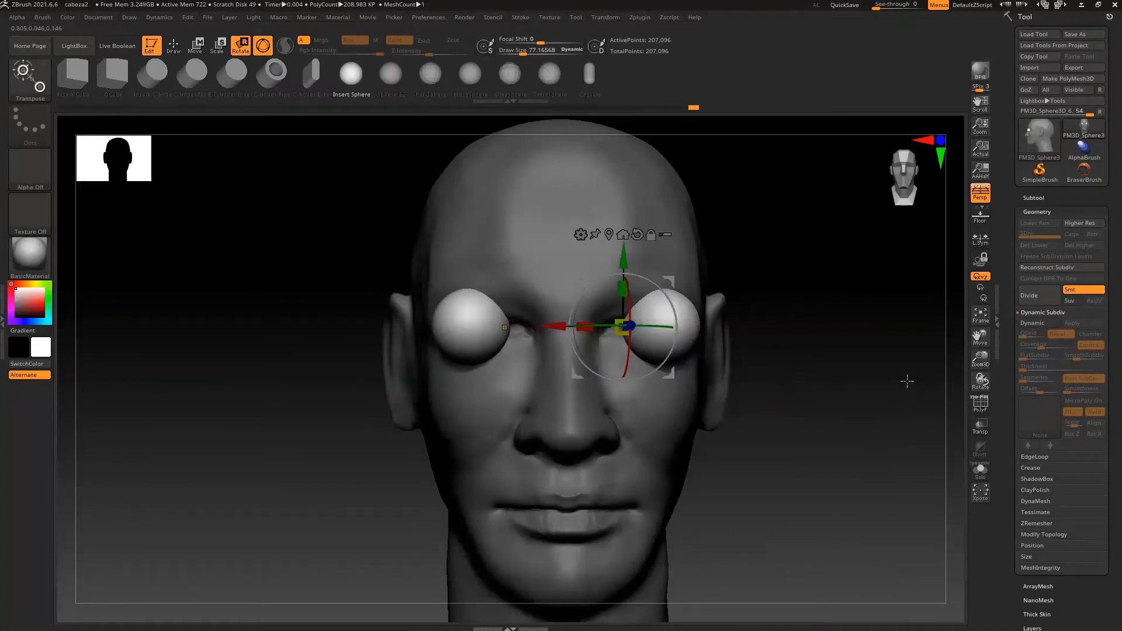
# Separate the eyeballs from the masked head into their own subtool with Split Masked Points.
pyautogui.click(980, 427)
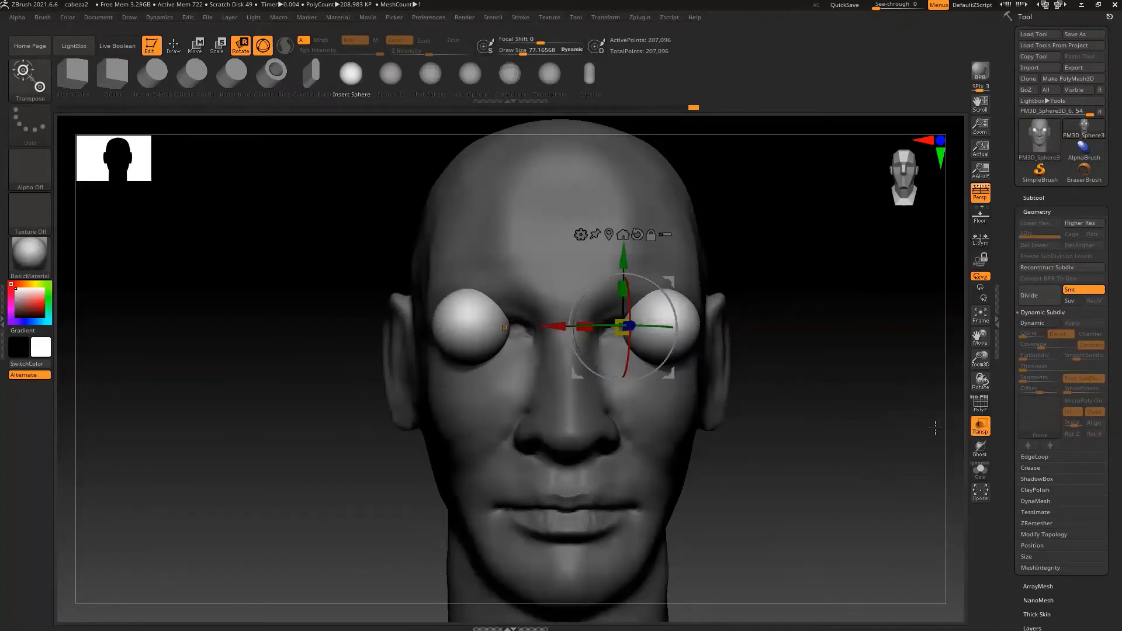
pyautogui.click(980, 426)
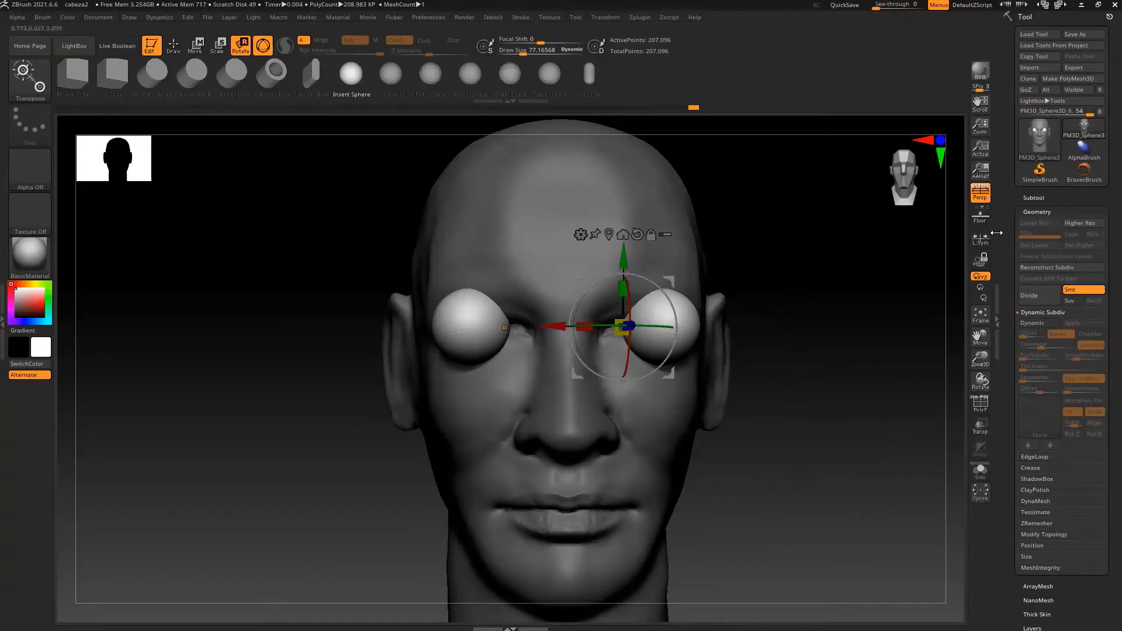
pyautogui.click(1029, 197)
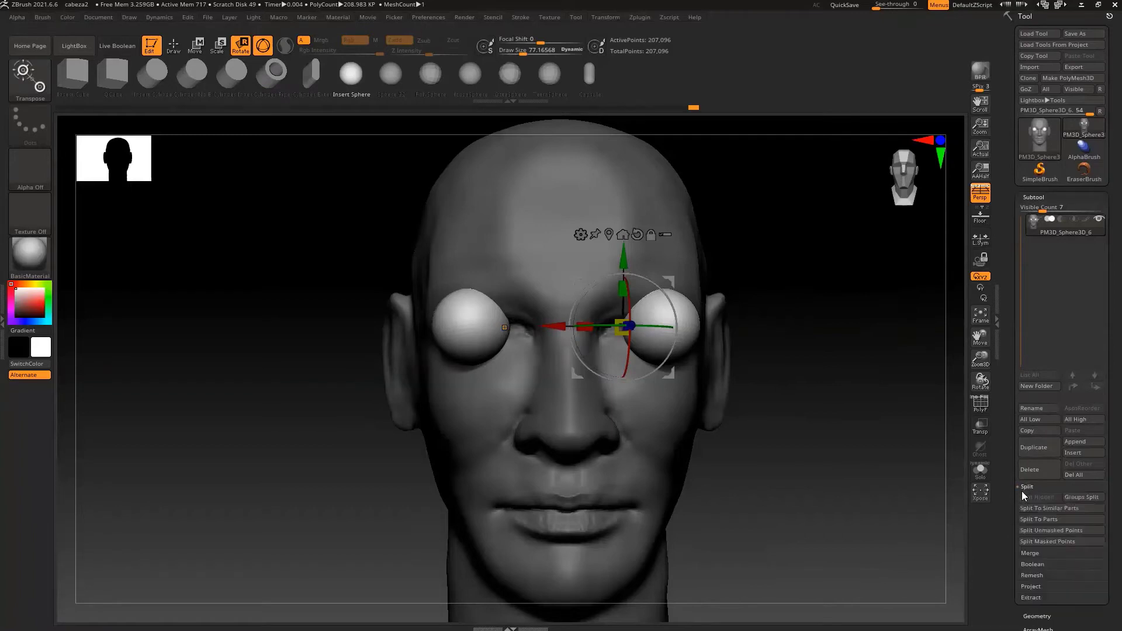
pyautogui.click(1030, 540)
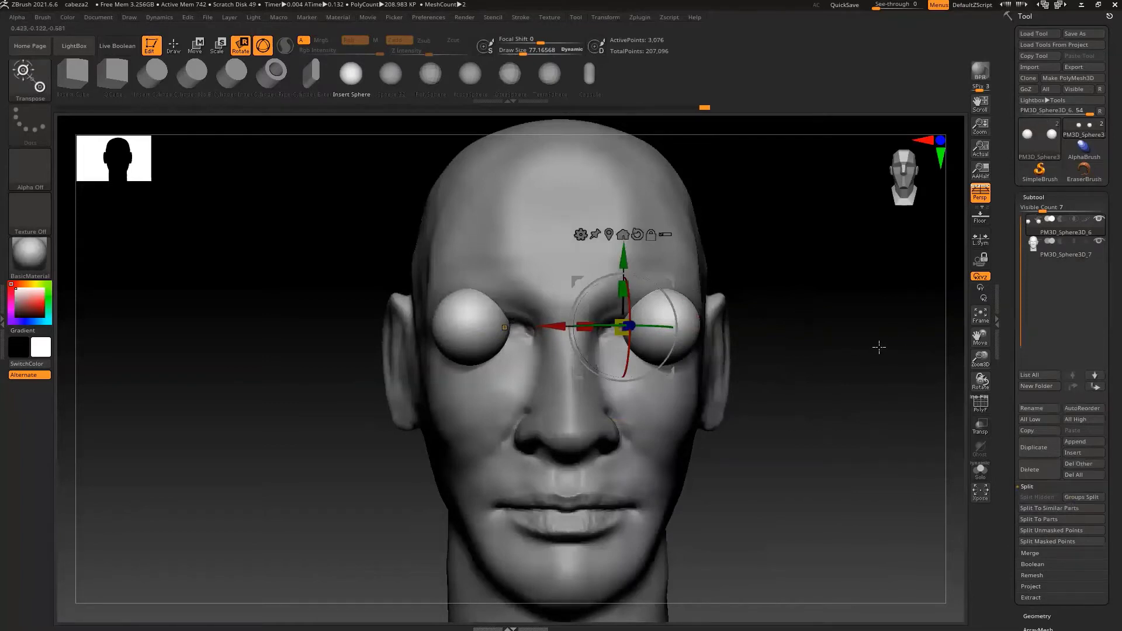
# Turn on transparency without ghosting and push the eyeballs deeper into the sockets along Z.
pyautogui.moveTo(879, 347); pyautogui.dragTo(631, 324)
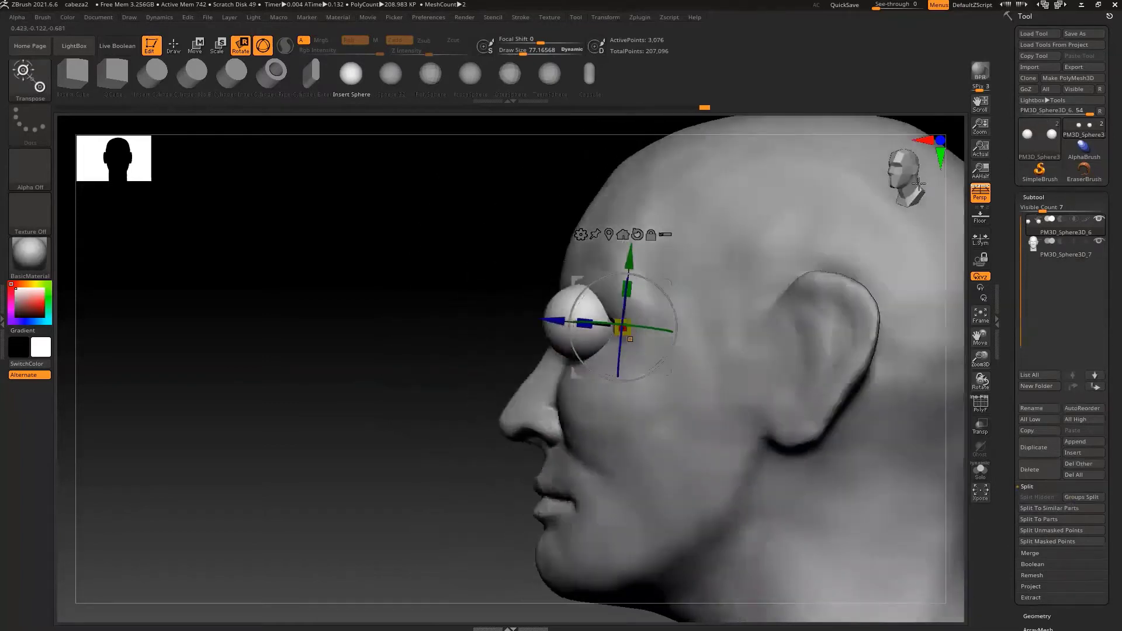
pyautogui.click(907, 175)
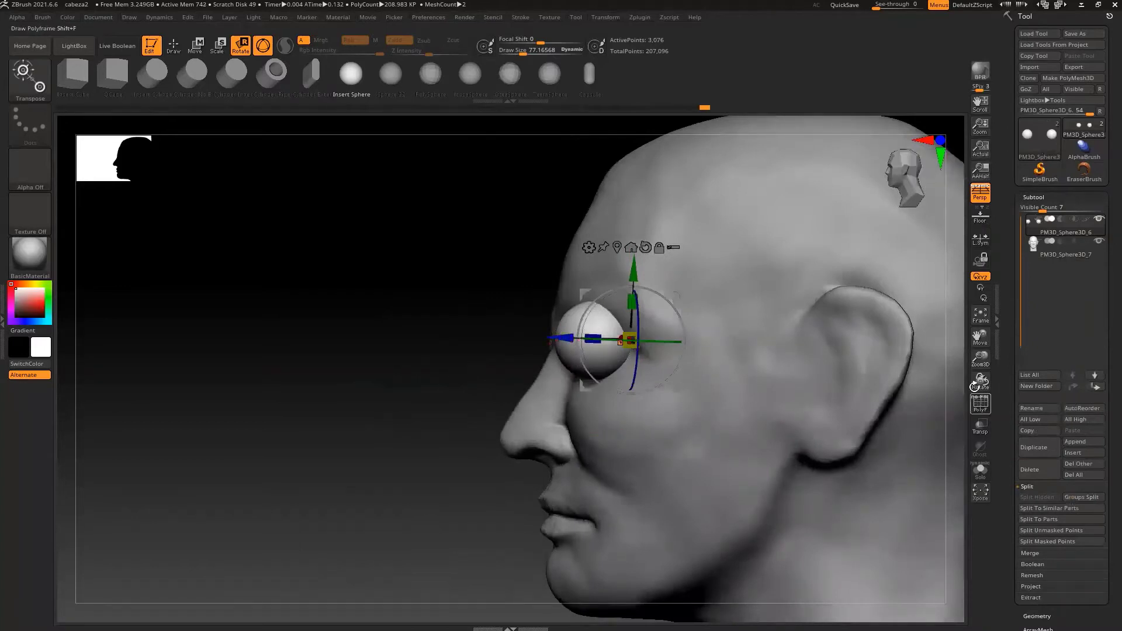
pyautogui.click(979, 427)
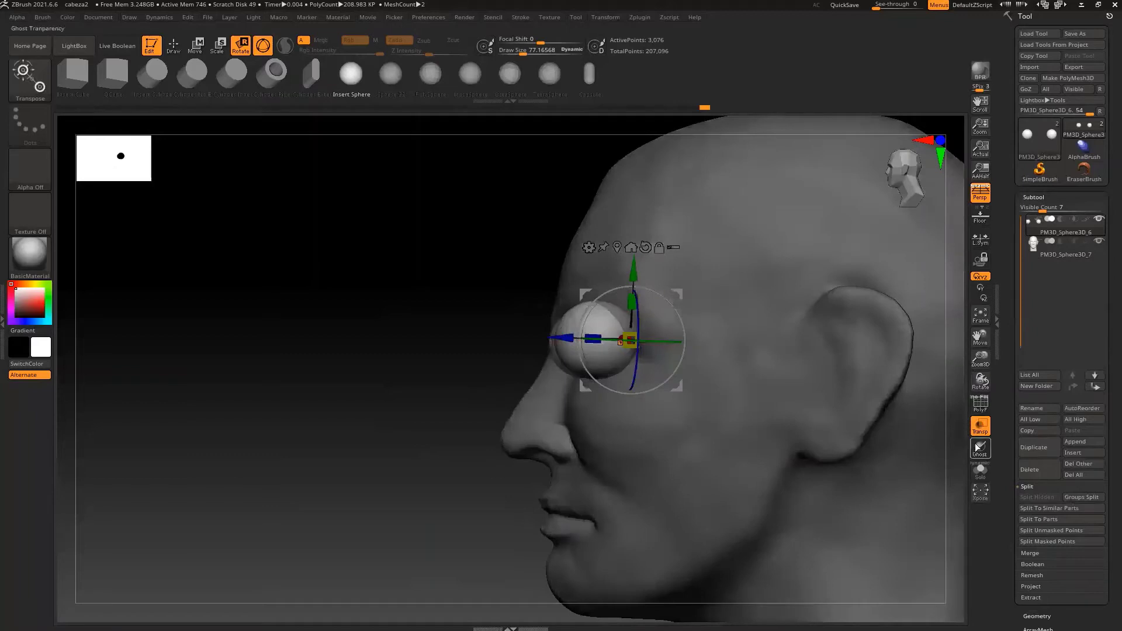
pyautogui.click(980, 449)
pyautogui.click(979, 448)
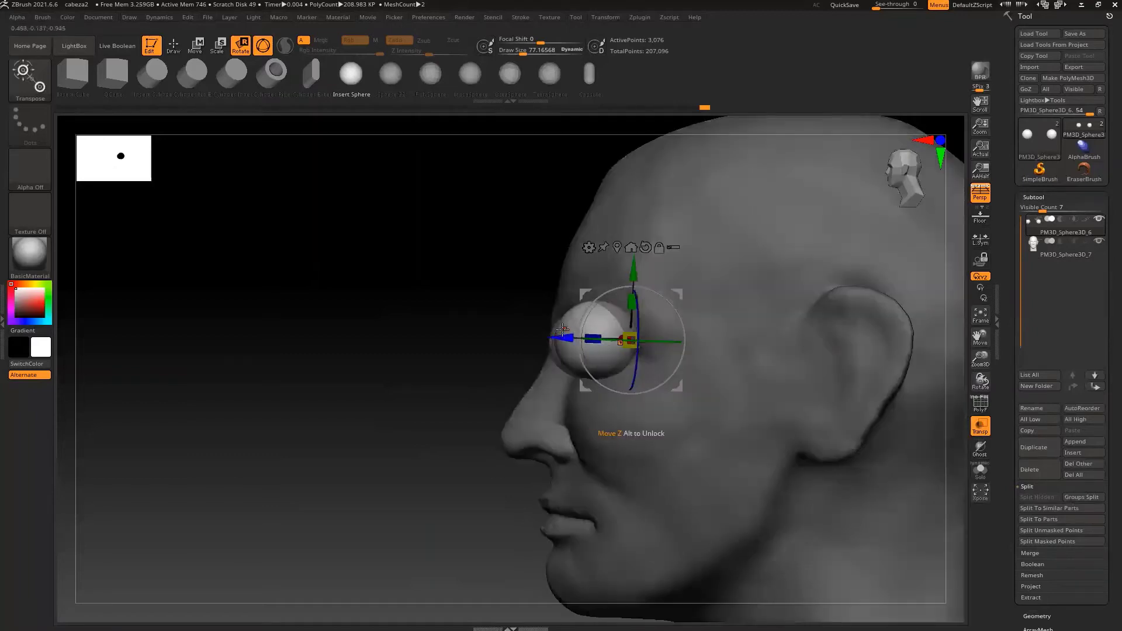
pyautogui.moveTo(562, 334); pyautogui.dragTo(585, 336)
# Bring the eyeballs closer together by about 0.05 along X, and move them slightly farther back into the head.
pyautogui.moveTo(375, 373); pyautogui.dragTo(694, 272)
pyautogui.click(904, 164)
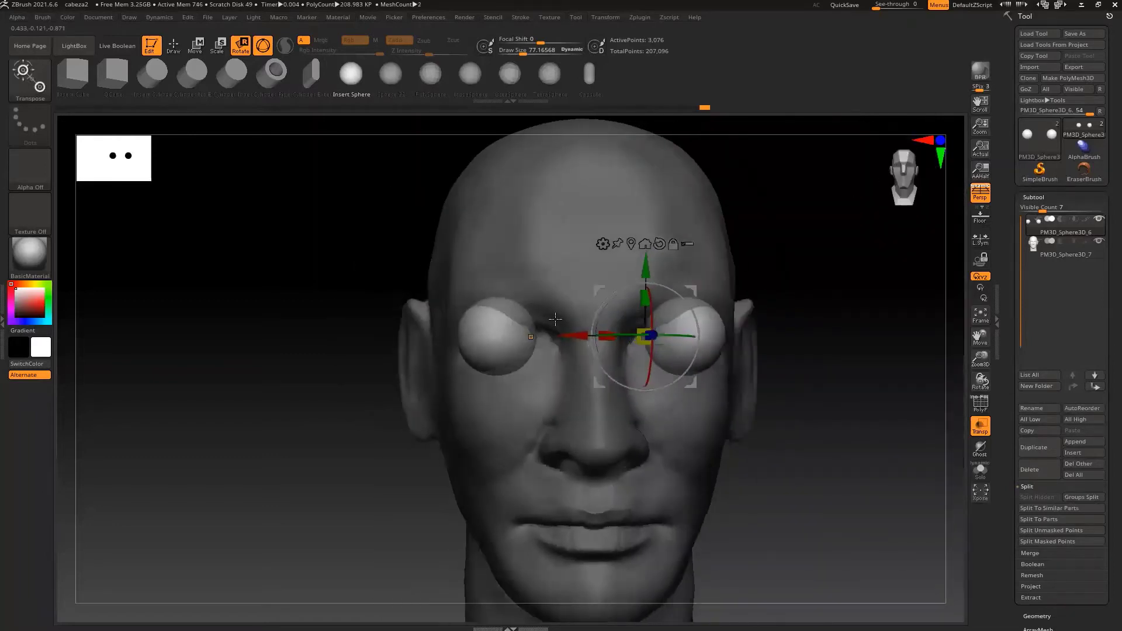
pyautogui.moveTo(575, 332); pyautogui.dragTo(561, 332)
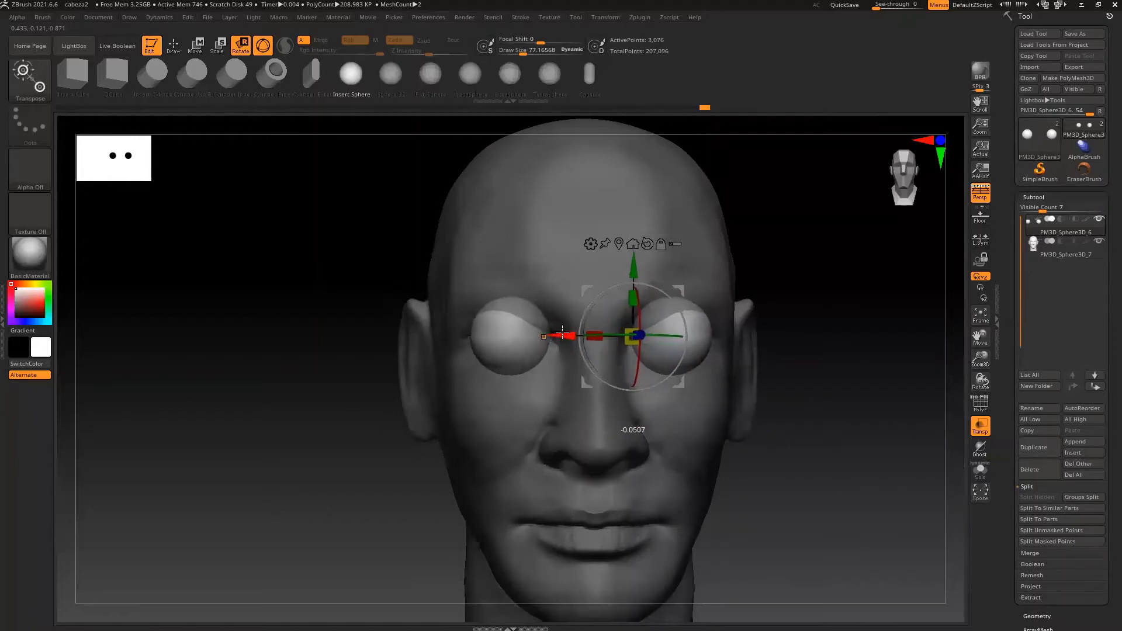
pyautogui.moveTo(323, 419); pyautogui.dragTo(245, 418)
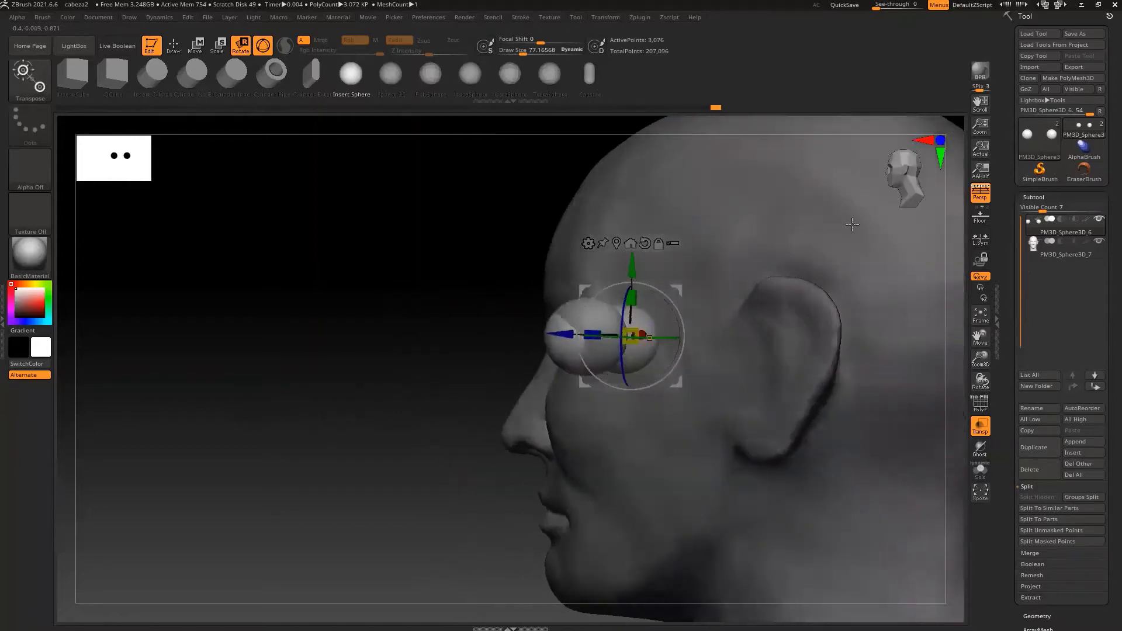
pyautogui.moveTo(470, 337); pyautogui.dragTo(480, 336)
pyautogui.moveTo(551, 330); pyautogui.dragTo(563, 330)
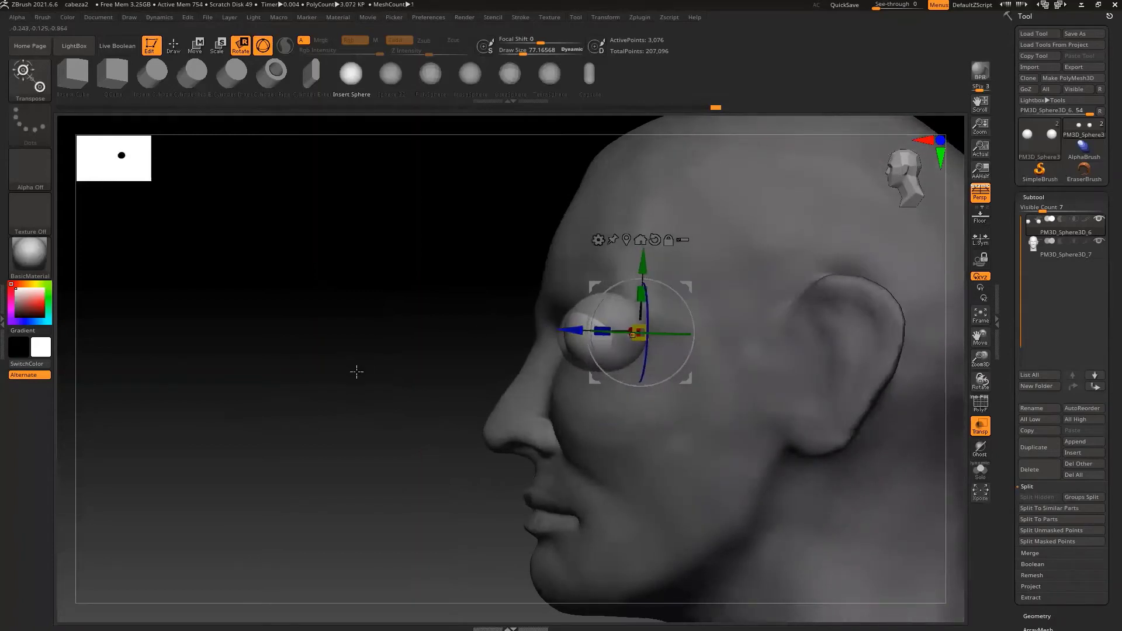
# Turn off transparency and check the eyeballs' fit in the sockets from the front and side.
pyautogui.moveTo(356, 372); pyautogui.dragTo(399, 367)
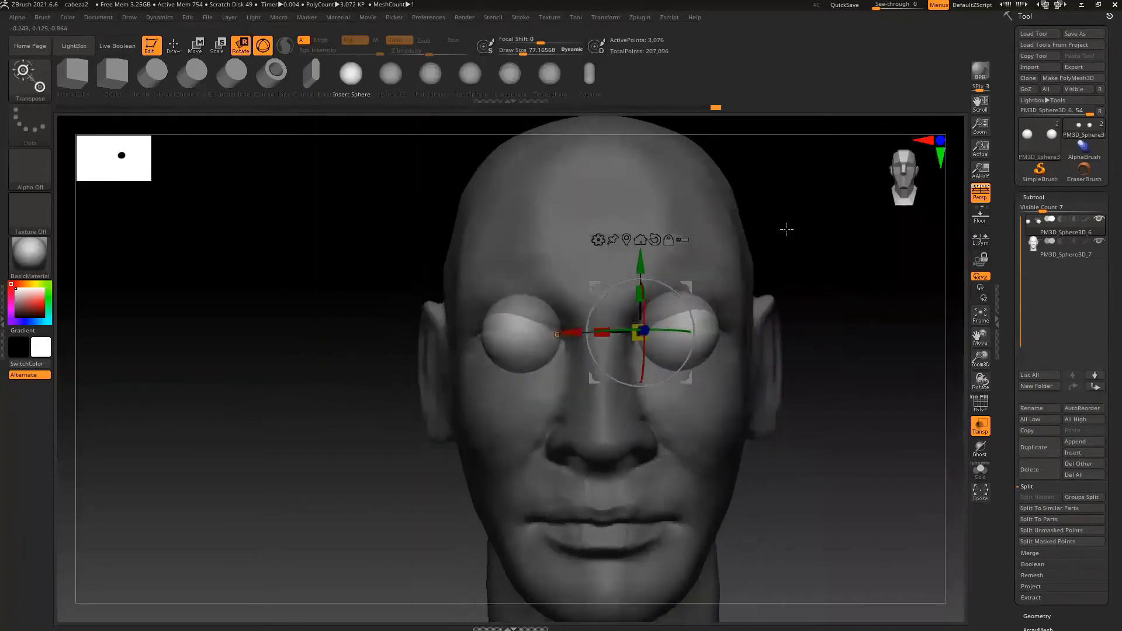
pyautogui.click(905, 176)
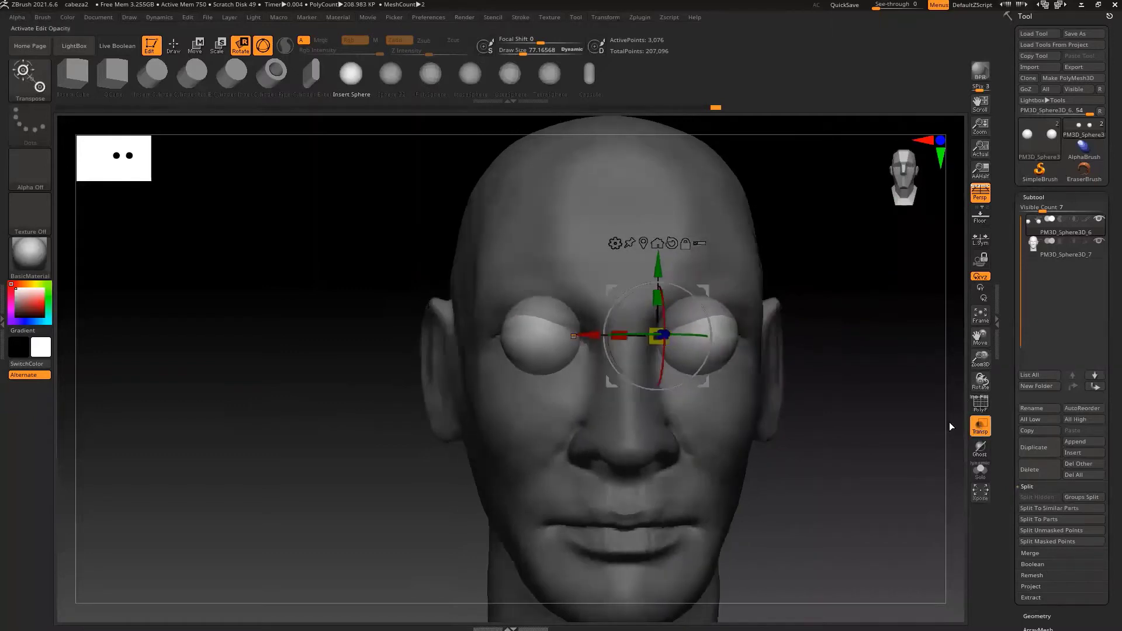
pyautogui.click(979, 427)
pyautogui.moveTo(853, 374); pyautogui.dragTo(849, 368)
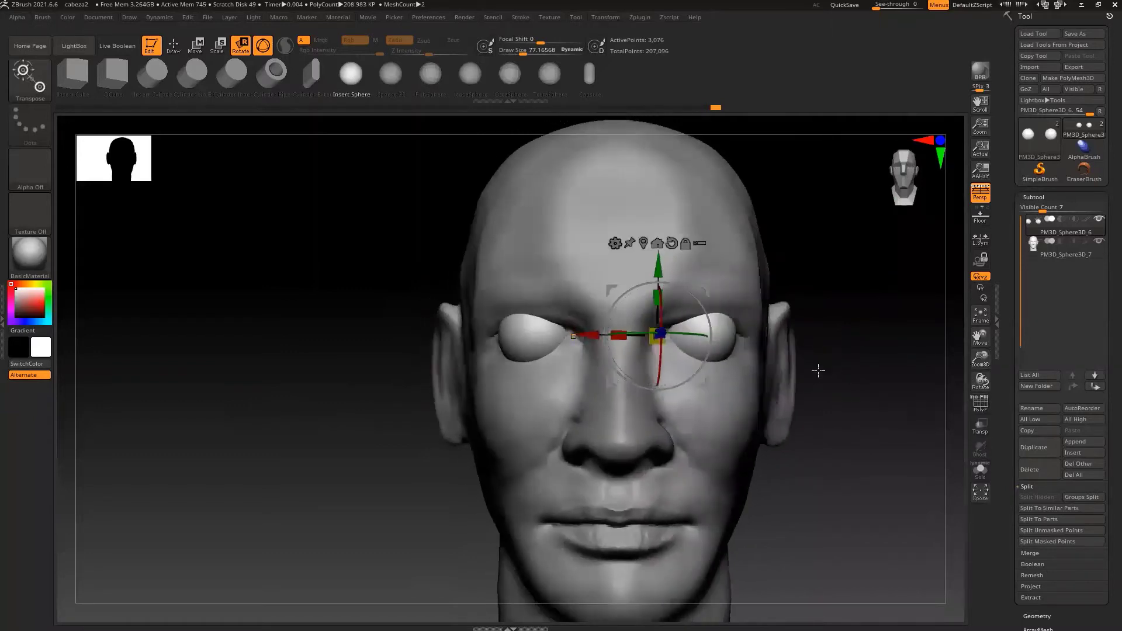
pyautogui.moveTo(318, 327); pyautogui.dragTo(281, 335)
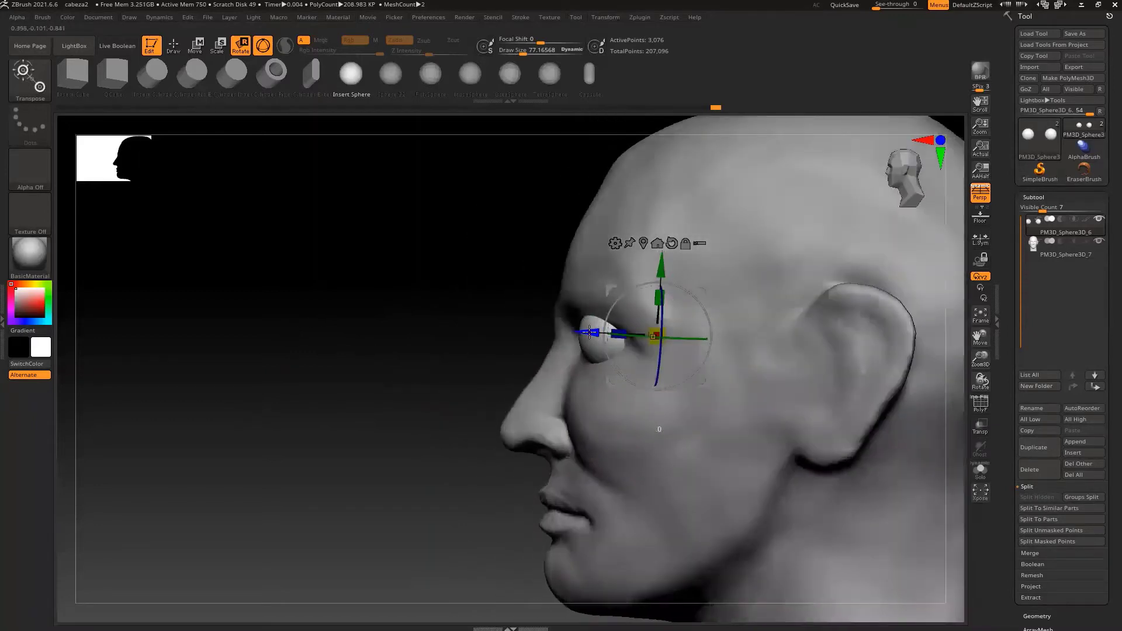
# Push the eyeballs slightly farther back into the sockets along Z, and face the head from the front.
pyautogui.moveTo(590, 333); pyautogui.dragTo(589, 332)
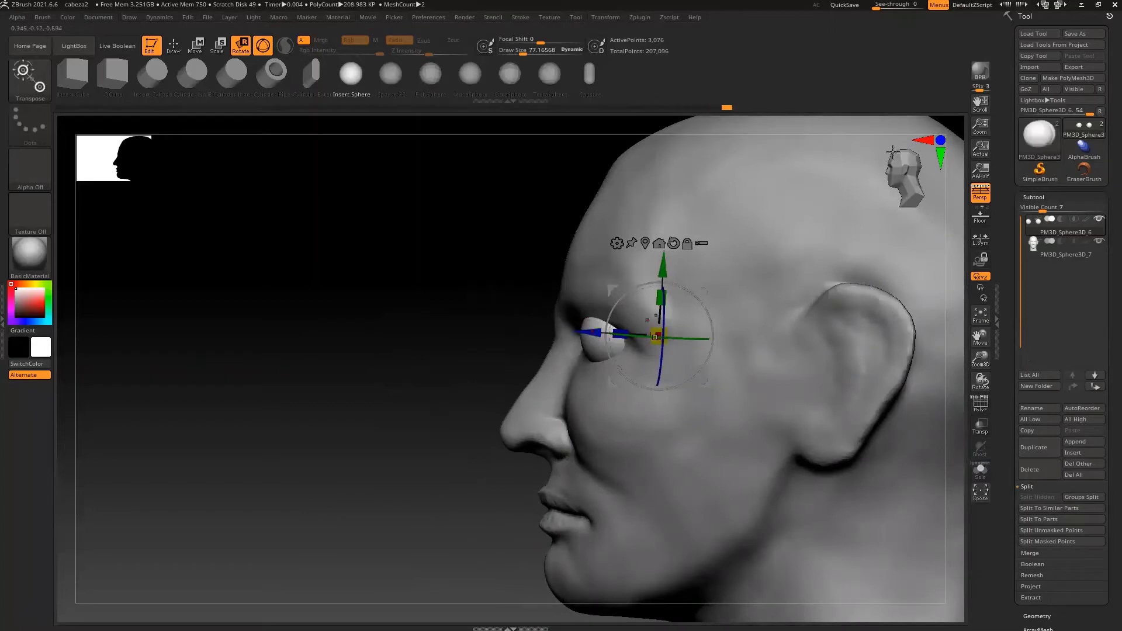
pyautogui.moveTo(504, 289); pyautogui.dragTo(504, 312)
pyautogui.click(915, 176)
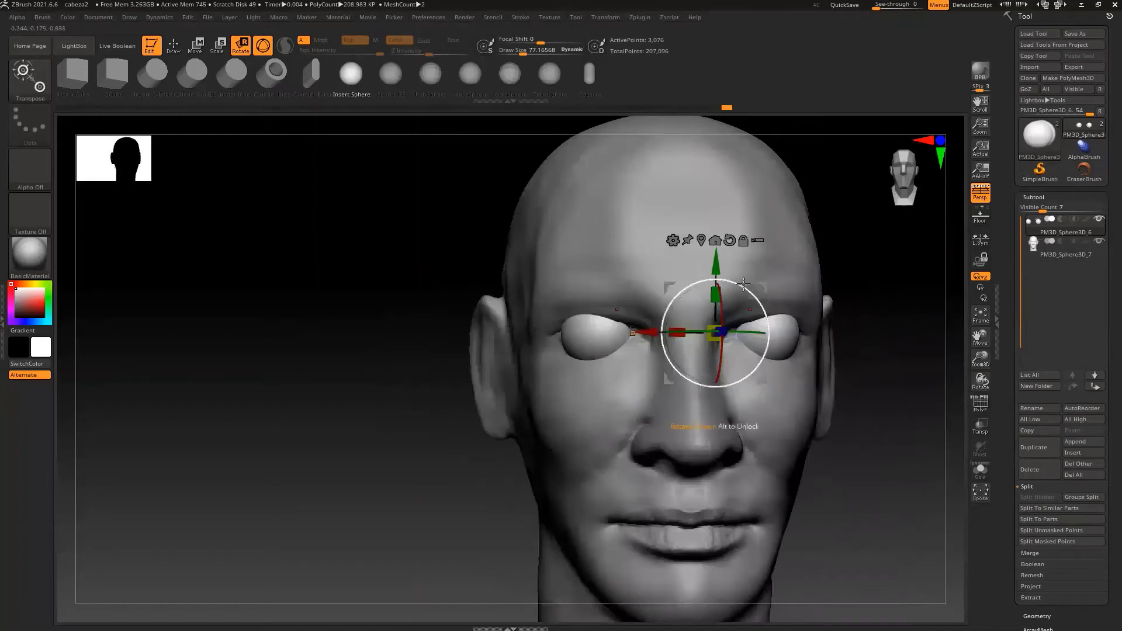
# Rotate the eyeballs slightly in the screen plane, frame the whole head, and return to Draw mode.
pyautogui.moveTo(744, 284); pyautogui.dragTo(736, 280)
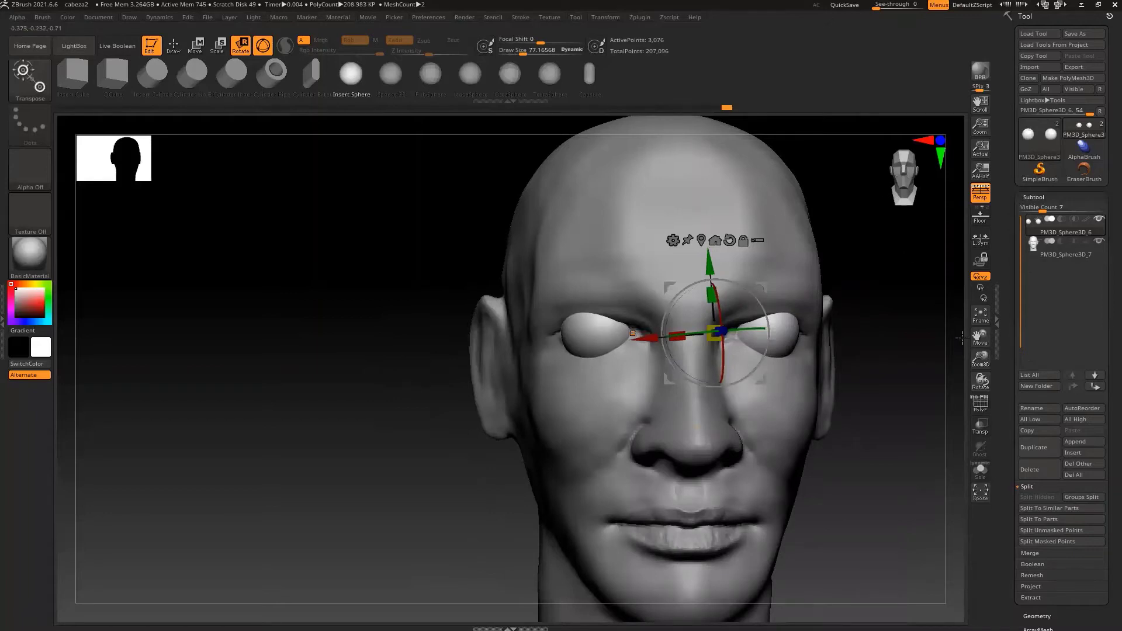
pyautogui.click(980, 316)
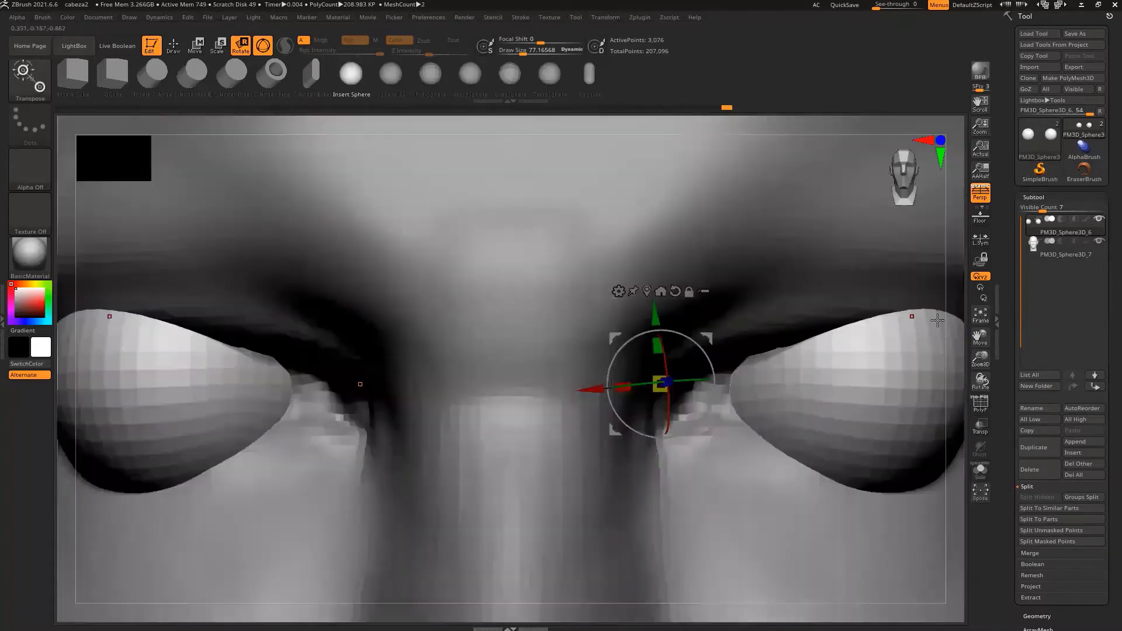
pyautogui.click(979, 316)
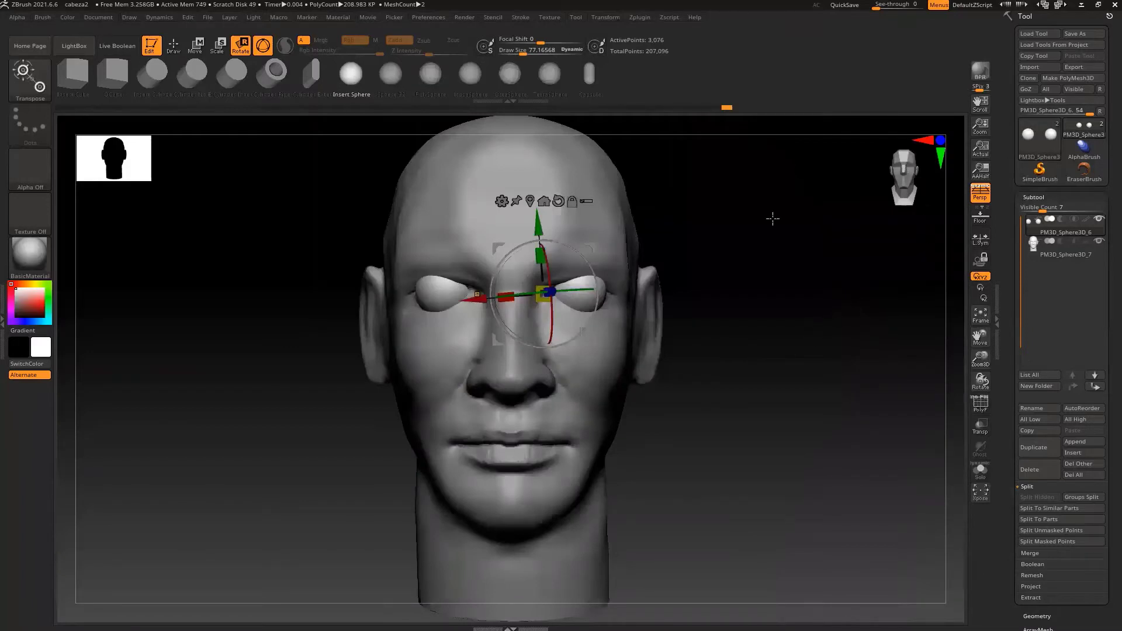
pyautogui.click(217, 49)
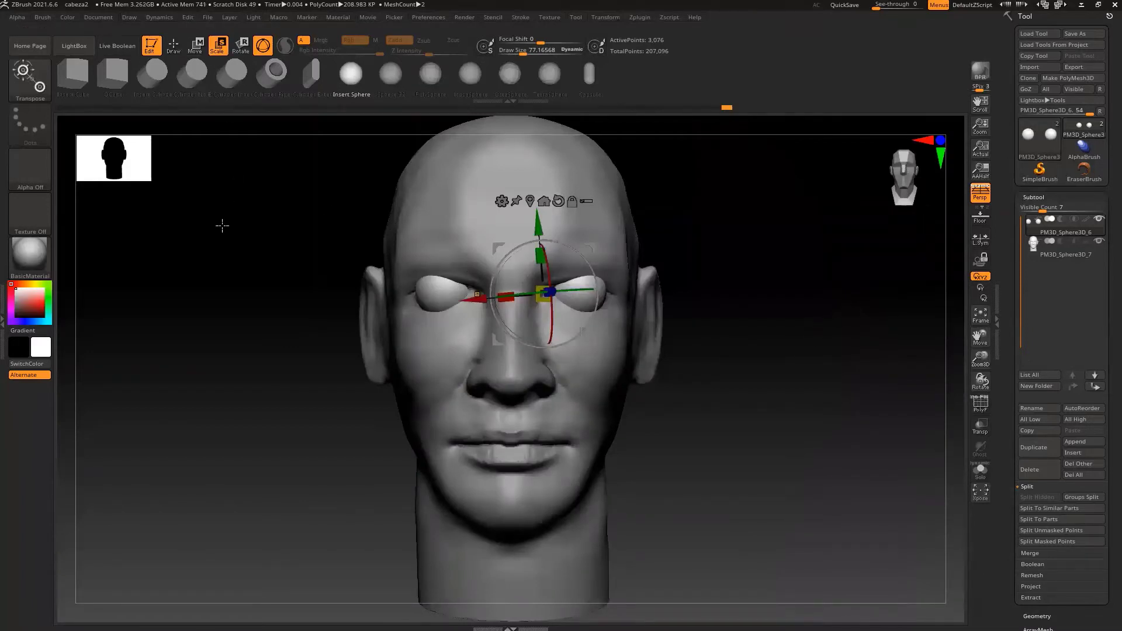
pyautogui.click(173, 46)
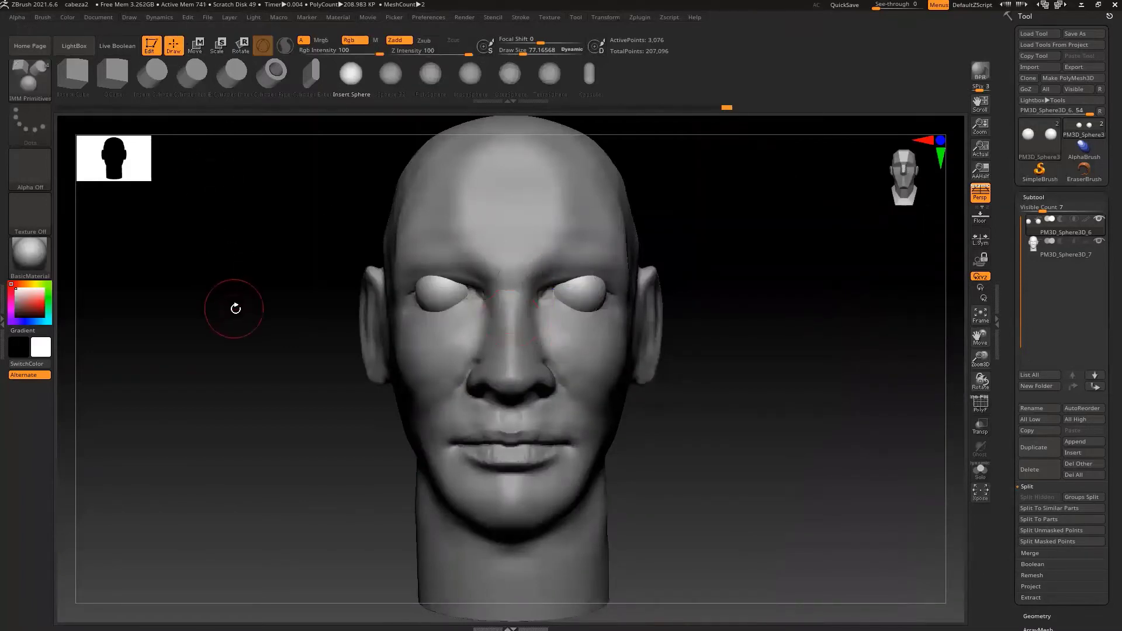
pyautogui.moveTo(234, 309); pyautogui.dragTo(231, 308)
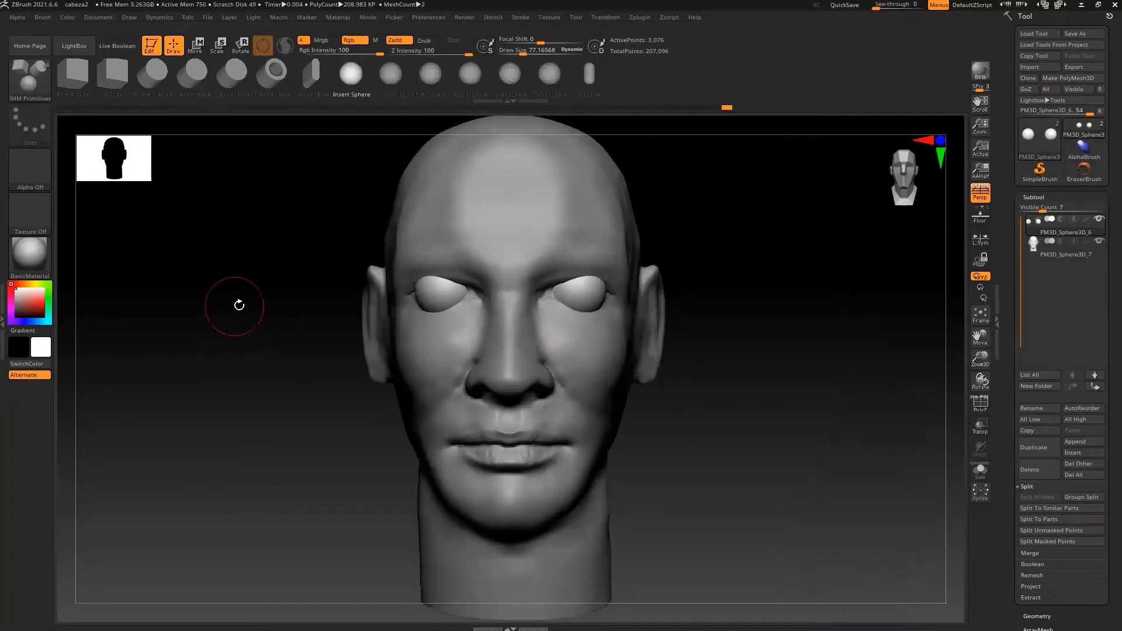
# Make the head the active subtool and choose the ClayTubesCons brush.
pyautogui.click(1039, 242)
pyautogui.moveTo(731, 351); pyautogui.dragTo(746, 355)
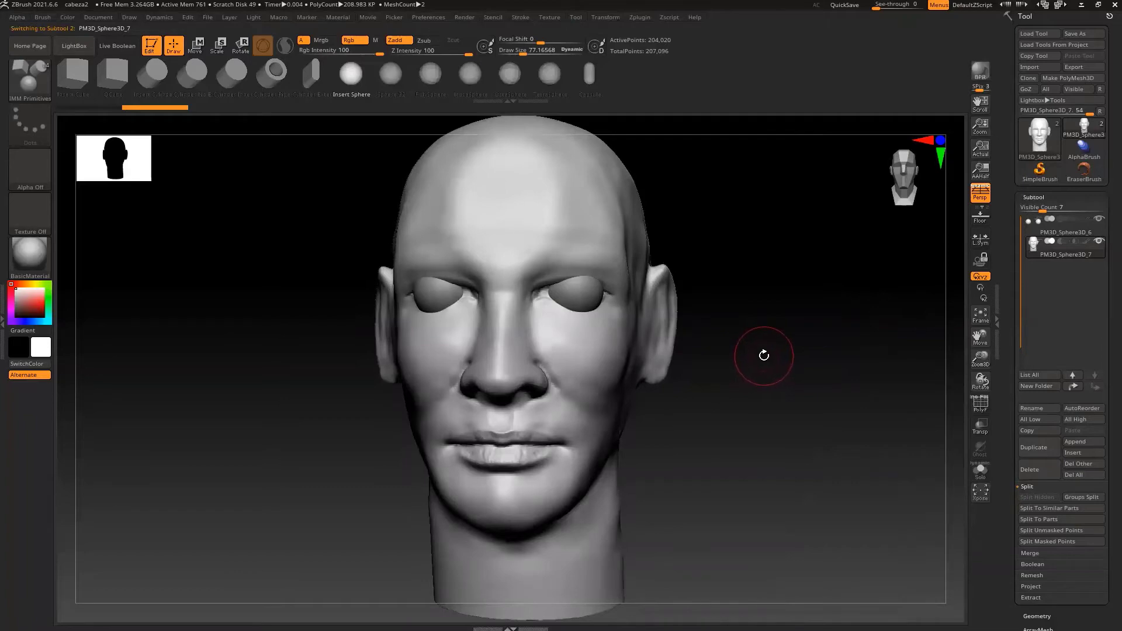
pyautogui.press('b')
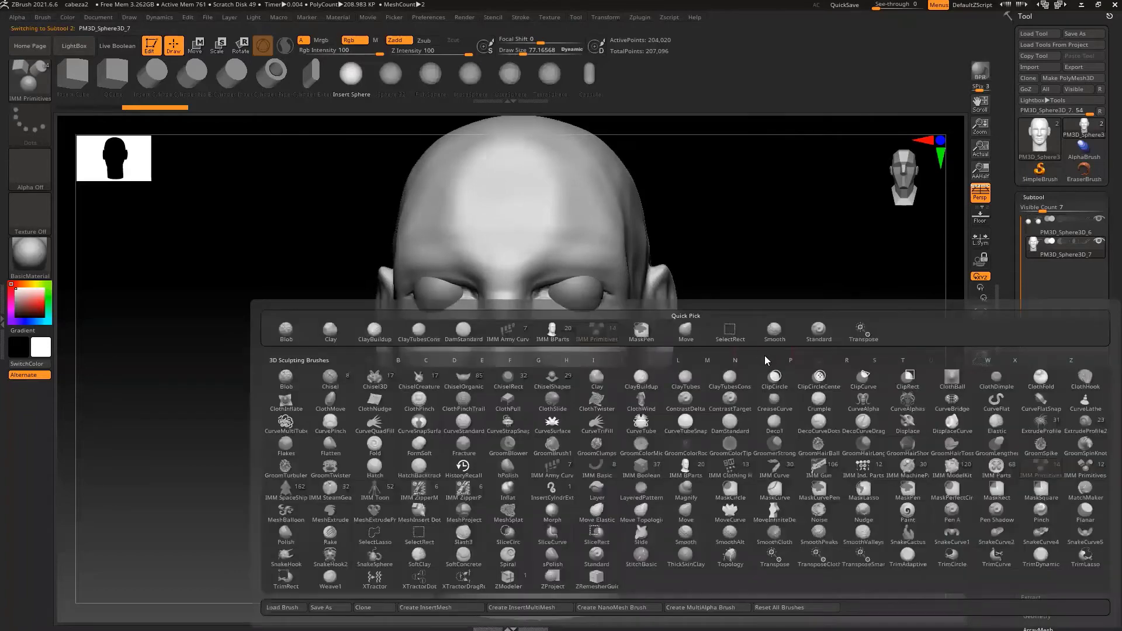
pyautogui.press('c')
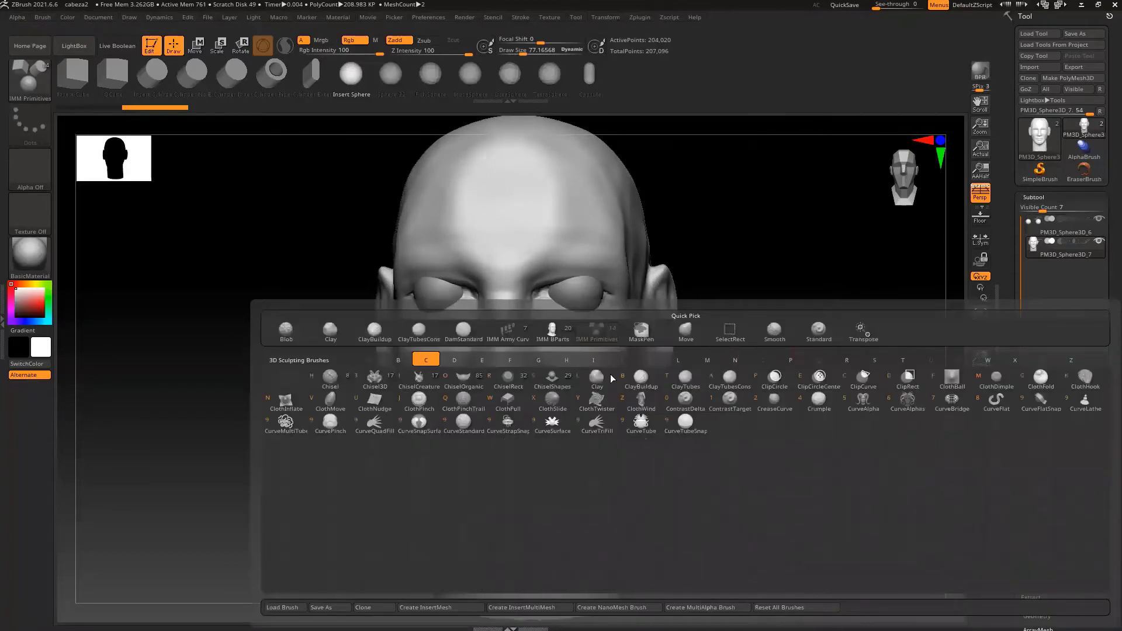
pyautogui.click(730, 379)
# Build up the upper and lower eyelid rims around the eyeballs with clay strokes at a draw size of about 33.
pyautogui.moveTo(754, 309); pyautogui.dragTo(919, 305)
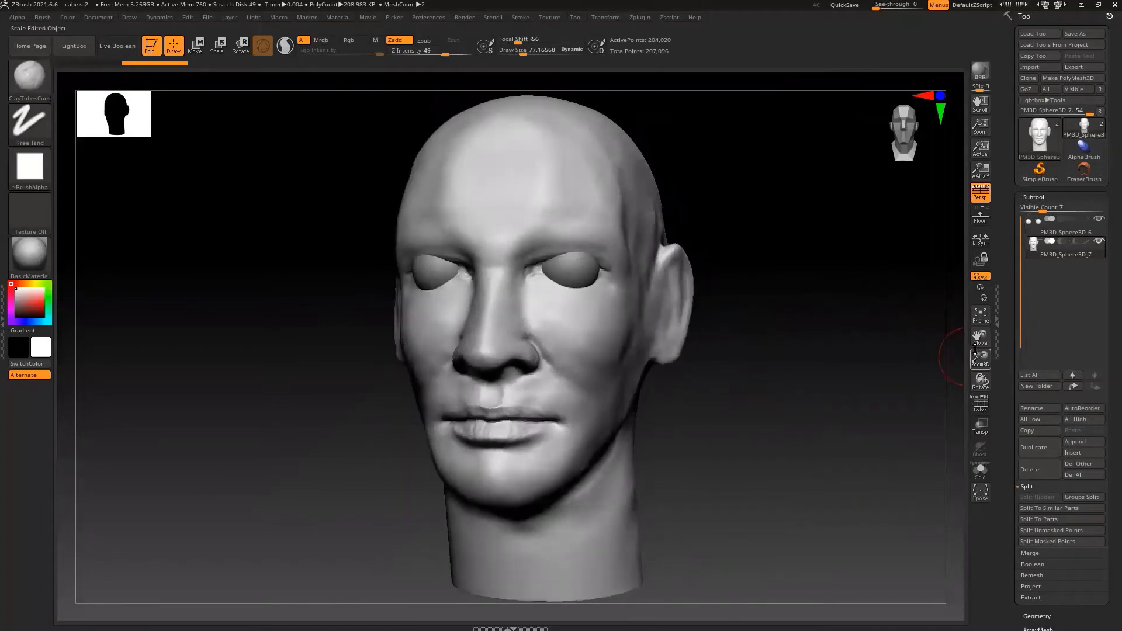
pyautogui.moveTo(975, 356); pyautogui.dragTo(973, 414)
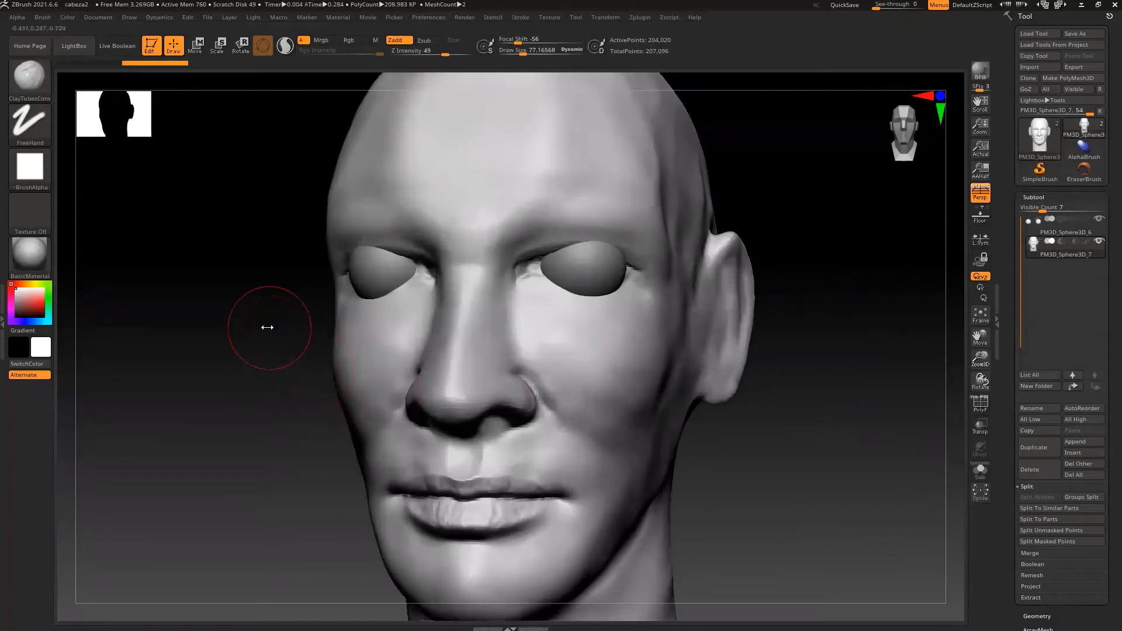
pyautogui.press('s')
pyautogui.moveTo(271, 327); pyautogui.dragTo(265, 328)
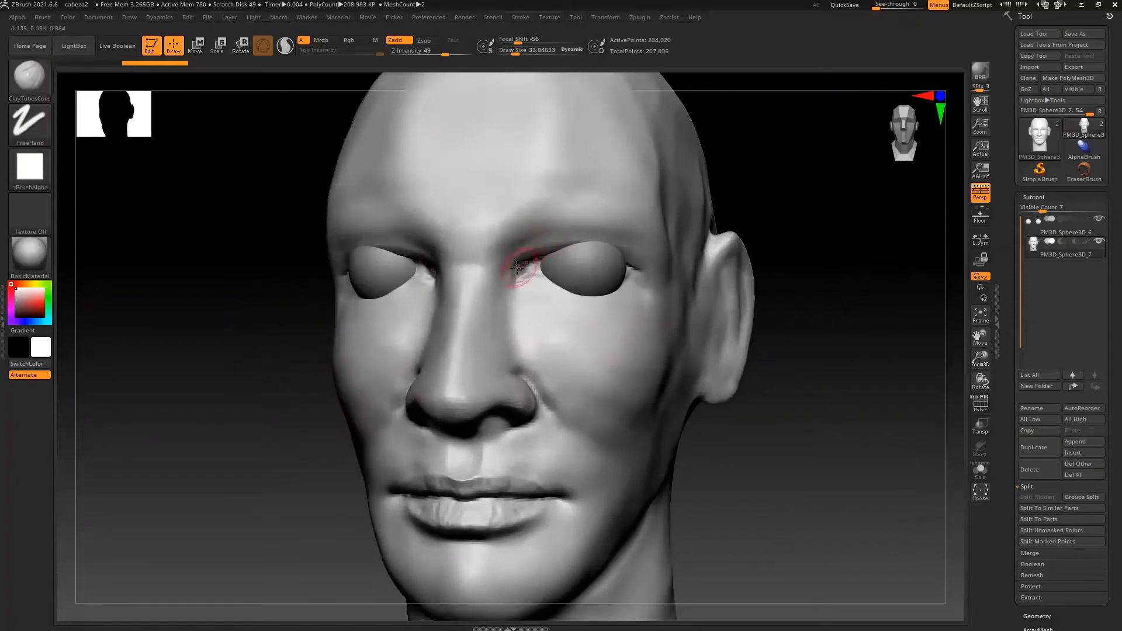
pyautogui.moveTo(523, 255)
pyautogui.mouseDown()
pyautogui.moveTo(591, 243)
pyautogui.moveTo(638, 272)
pyautogui.mouseUp()
pyautogui.moveTo(583, 243); pyautogui.dragTo(599, 244)
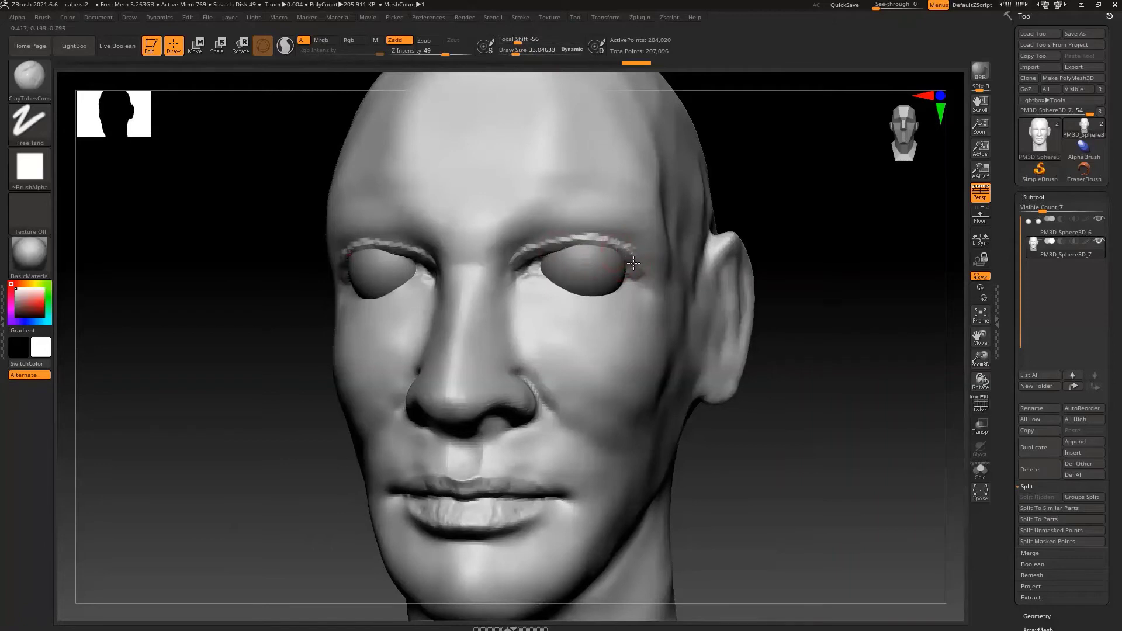
pyautogui.moveTo(633, 263); pyautogui.dragTo(642, 277)
pyautogui.moveTo(592, 240)
pyautogui.mouseDown()
pyautogui.moveTo(528, 253)
pyautogui.moveTo(570, 289)
pyautogui.moveTo(604, 297)
pyautogui.moveTo(623, 287)
pyautogui.moveTo(593, 295)
pyautogui.moveTo(602, 299)
pyautogui.moveTo(639, 266)
pyautogui.moveTo(643, 274)
pyautogui.moveTo(639, 264)
pyautogui.moveTo(648, 284)
pyautogui.moveTo(629, 245)
pyautogui.mouseUp()
pyautogui.moveTo(558, 236); pyautogui.dragTo(510, 261)
# Smooth the eyelid strokes and add a little clay along the lower lid from the inner corner of the eye.
pyautogui.press('shift')
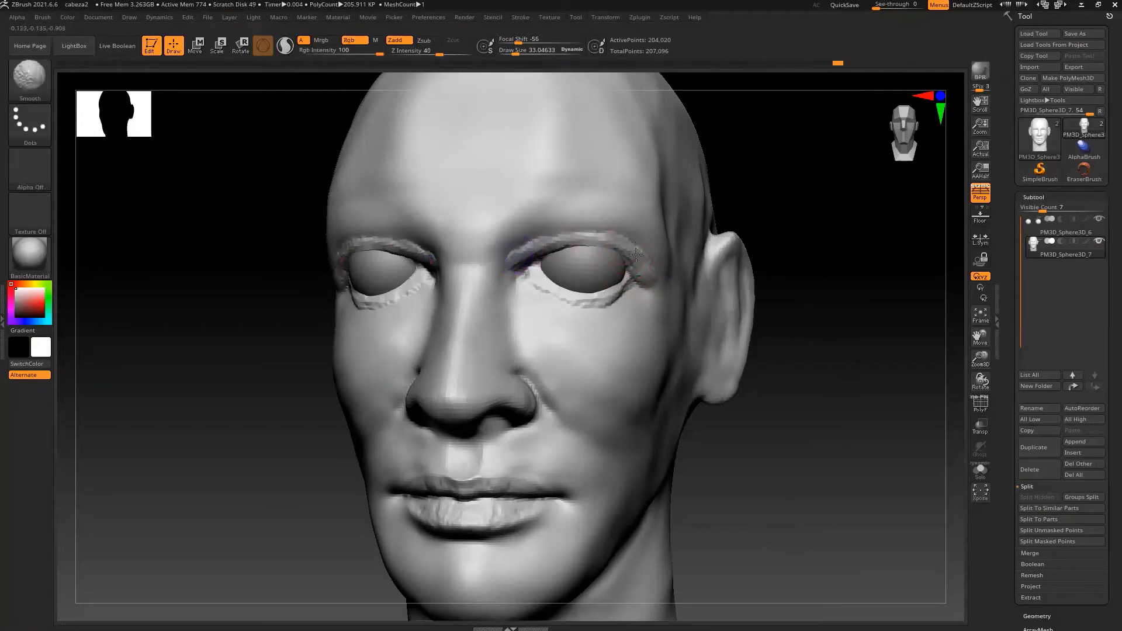
pyautogui.moveTo(629, 290)
pyautogui.keyDown('shift'); pyautogui.mouseDown()
pyautogui.moveTo(562, 300)
pyautogui.moveTo(628, 290)
pyautogui.moveTo(537, 285)
pyautogui.mouseUp(); pyautogui.keyUp('shift')
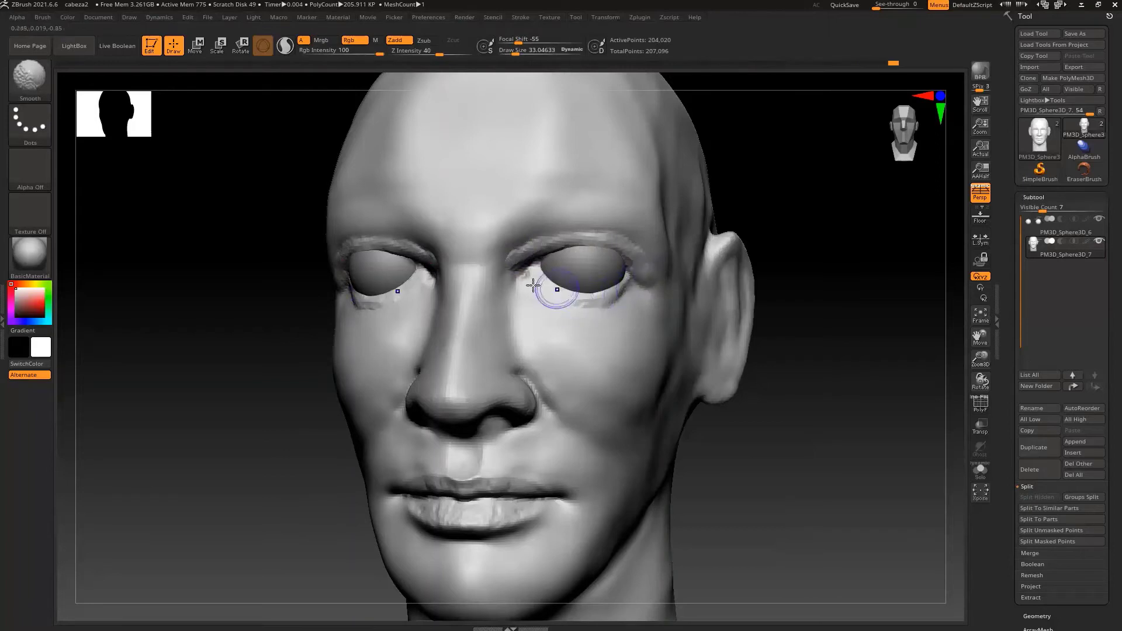
pyautogui.keyDown('shift'); pyautogui.moveTo(656, 273); pyautogui.dragTo(653, 274); pyautogui.keyUp('shift')
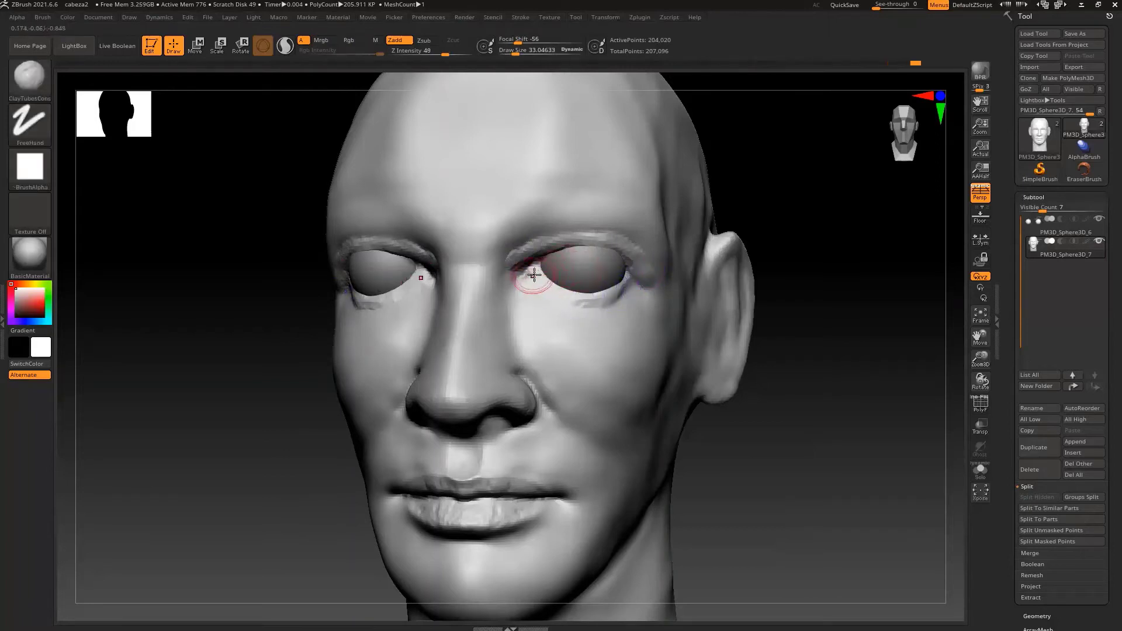
pyautogui.moveTo(535, 274); pyautogui.dragTo(560, 291)
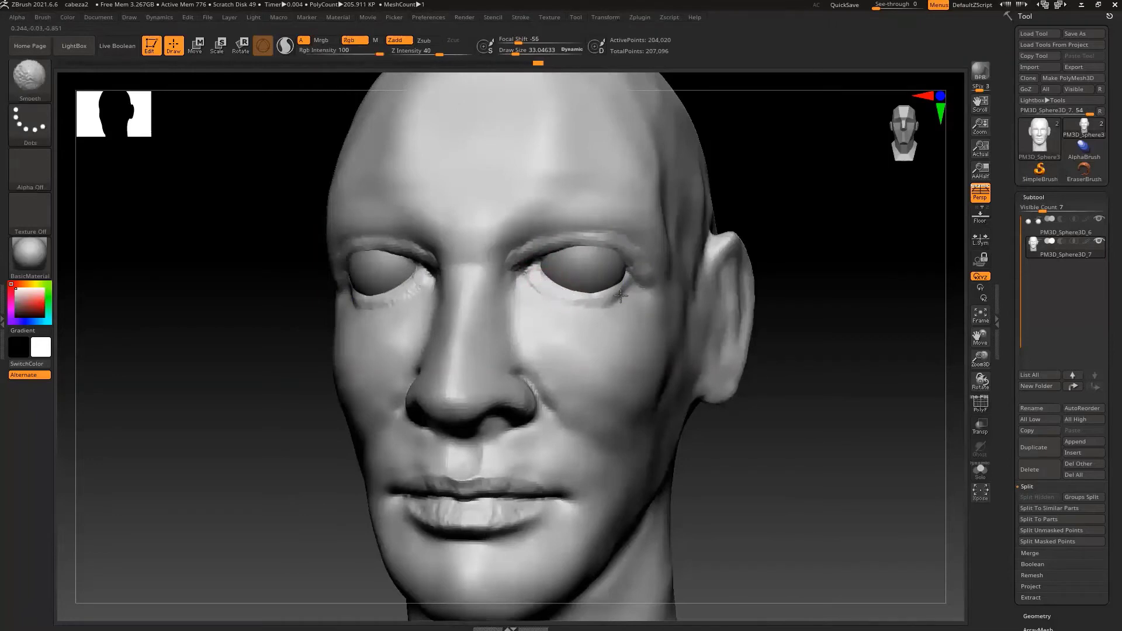
pyautogui.keyDown('shift'); pyautogui.moveTo(630, 285); pyautogui.dragTo(642, 276); pyautogui.keyUp('shift')
# Reinforce the upper eyelid towards the inner eye corner at a draw size of about 23, and refine the lower lid.
pyautogui.moveTo(830, 300)
pyautogui.mouseDown()
pyautogui.moveTo(816, 290)
pyautogui.moveTo(442, 280)
pyautogui.mouseUp()
pyautogui.press('s')
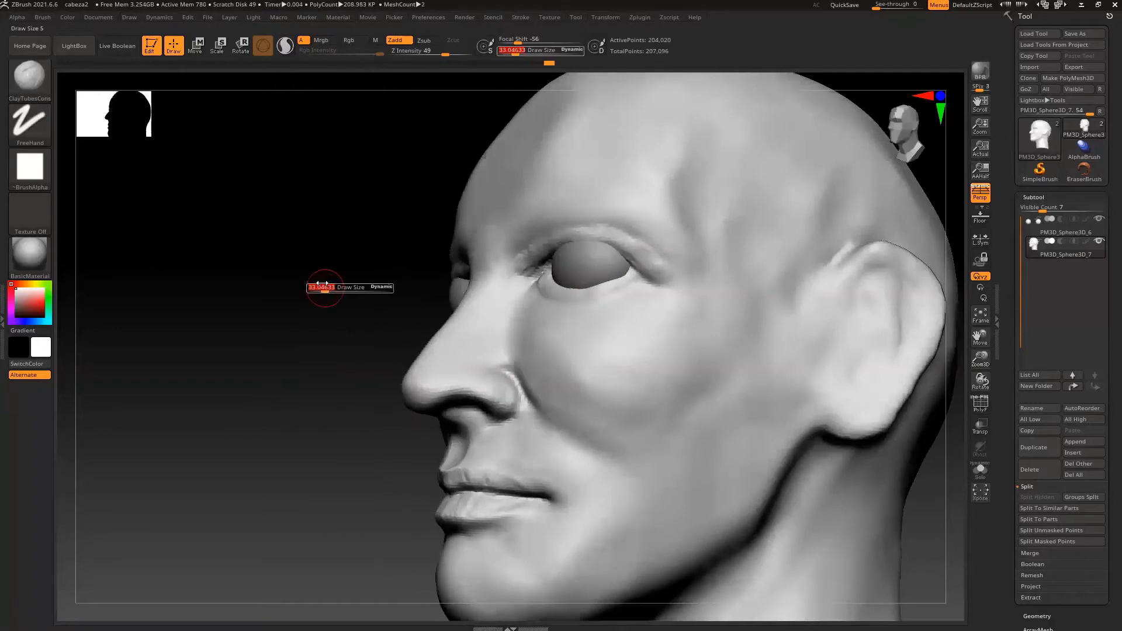
pyautogui.moveTo(314, 281); pyautogui.dragTo(333, 286)
pyautogui.press('s')
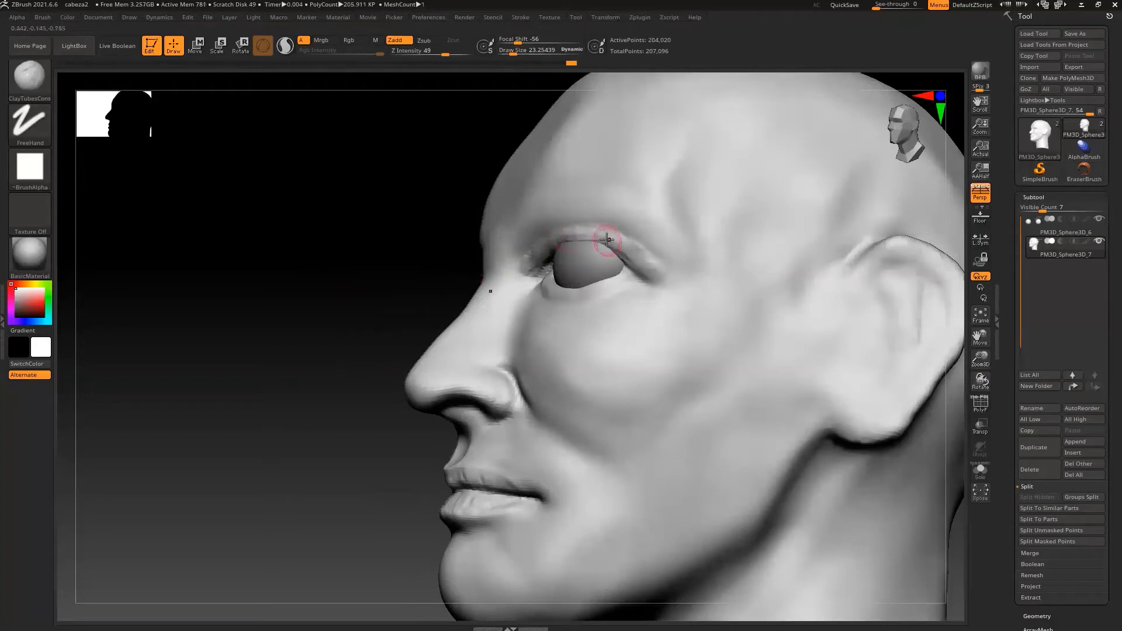
pyautogui.moveTo(559, 242); pyautogui.dragTo(531, 264)
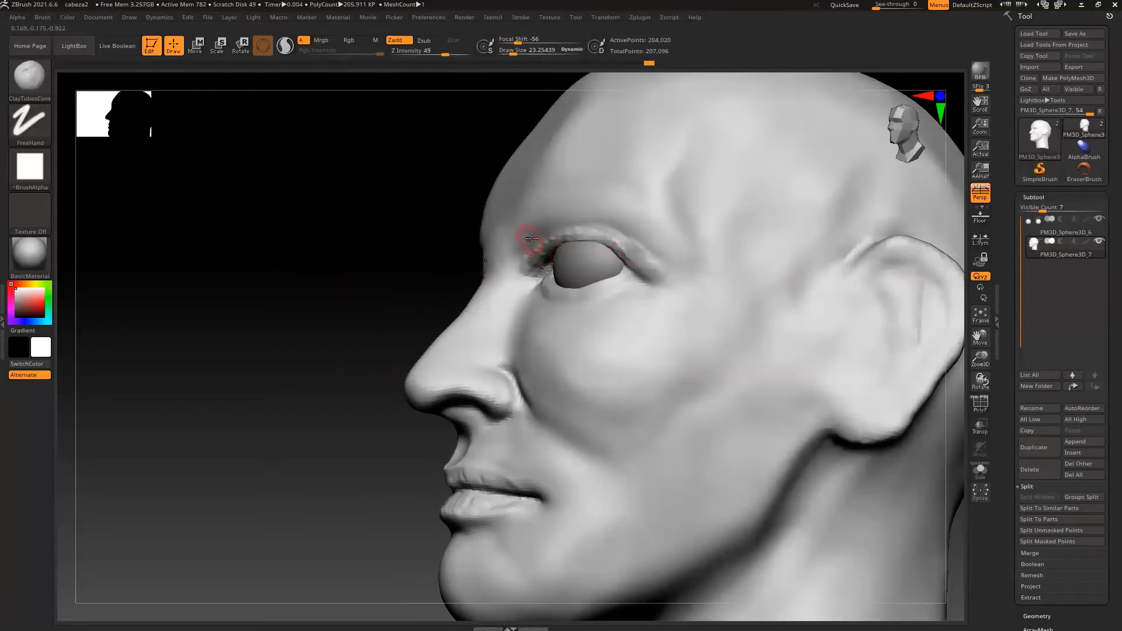
pyautogui.press('shift')
pyautogui.moveTo(578, 288)
pyautogui.mouseDown()
pyautogui.moveTo(620, 274)
pyautogui.moveTo(549, 288)
pyautogui.moveTo(579, 295)
pyautogui.moveTo(609, 284)
pyautogui.moveTo(550, 276)
pyautogui.moveTo(522, 288)
pyautogui.mouseUp()
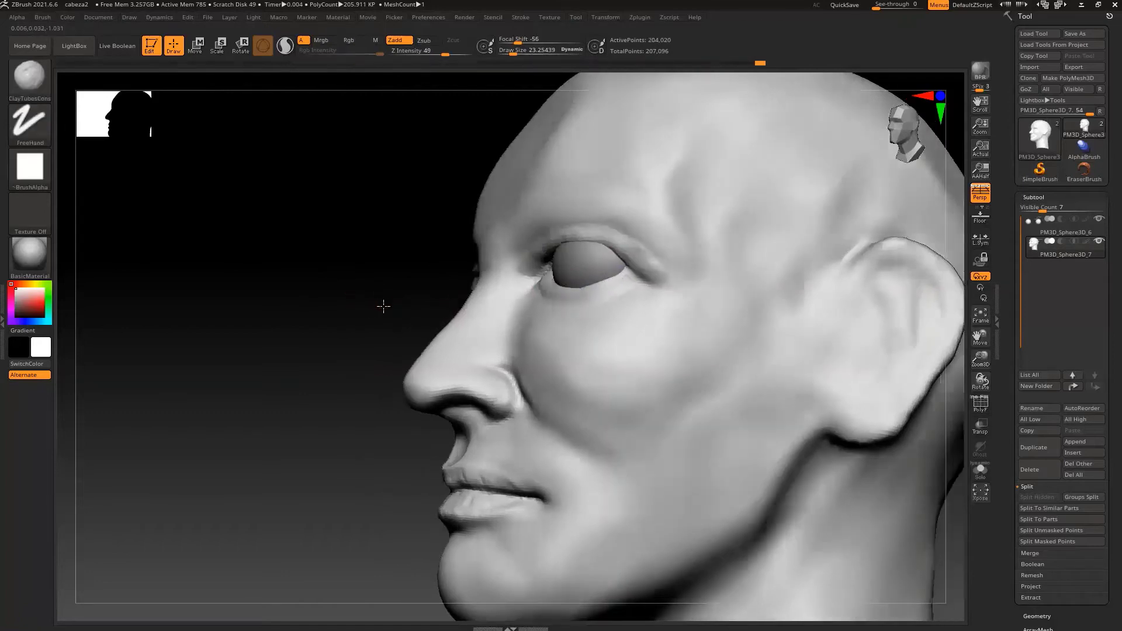
# Smooth the lower eyelid between the inner and outer corners of the eye.
pyautogui.moveTo(381, 305)
pyautogui.mouseDown()
pyautogui.moveTo(537, 299)
pyautogui.moveTo(503, 276)
pyautogui.moveTo(527, 281)
pyautogui.mouseUp()
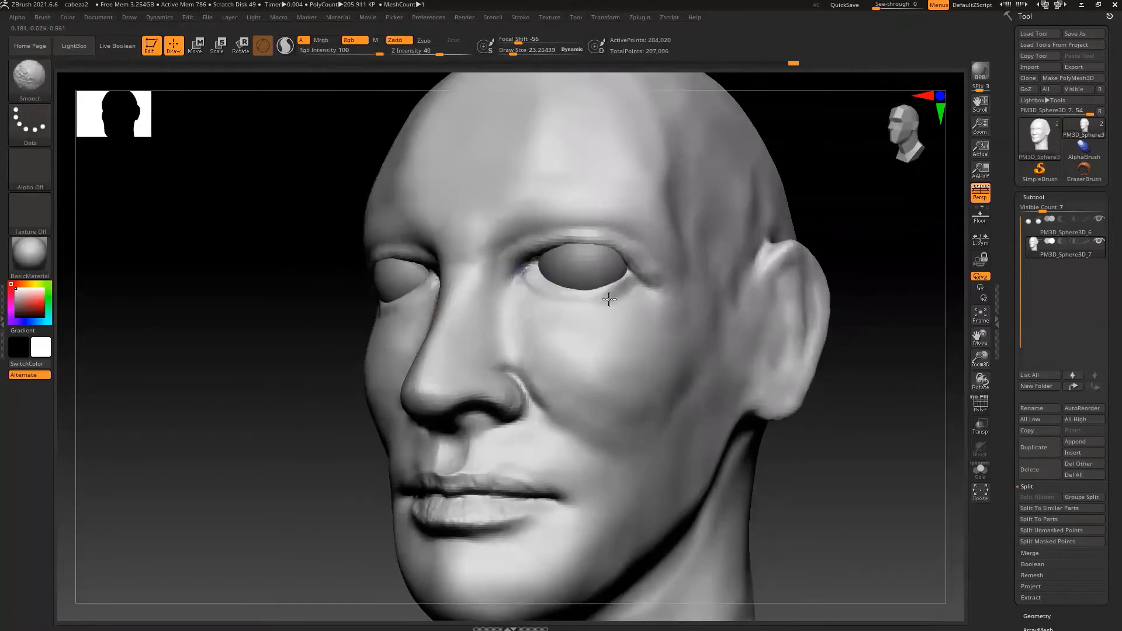
pyautogui.keyDown('shift'); pyautogui.moveTo(623, 285); pyautogui.dragTo(619, 283); pyautogui.keyUp('shift')
pyautogui.keyDown('shift'); pyautogui.moveTo(538, 284); pyautogui.dragTo(526, 284); pyautogui.keyUp('shift')
# Reshape the lower eyelid edge against the eyeball using the Move brush at a draw size of about 54.
pyautogui.moveTo(251, 302); pyautogui.dragTo(242, 311)
pyautogui.press('b')
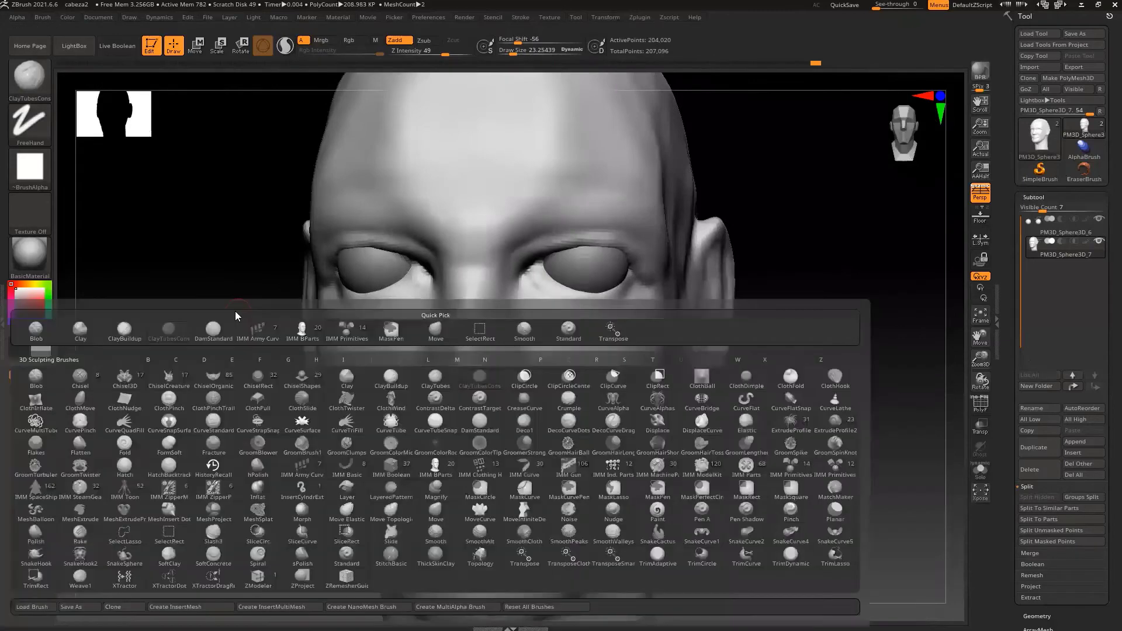
pyautogui.press('m')
pyautogui.press('v')
pyautogui.moveTo(881, 290); pyautogui.dragTo(823, 290)
pyautogui.press('s')
pyautogui.press('s')
pyautogui.moveTo(296, 285)
pyautogui.mouseDown()
pyautogui.moveTo(306, 283)
pyautogui.moveTo(283, 283)
pyautogui.moveTo(301, 282)
pyautogui.mouseUp()
pyautogui.press('s')
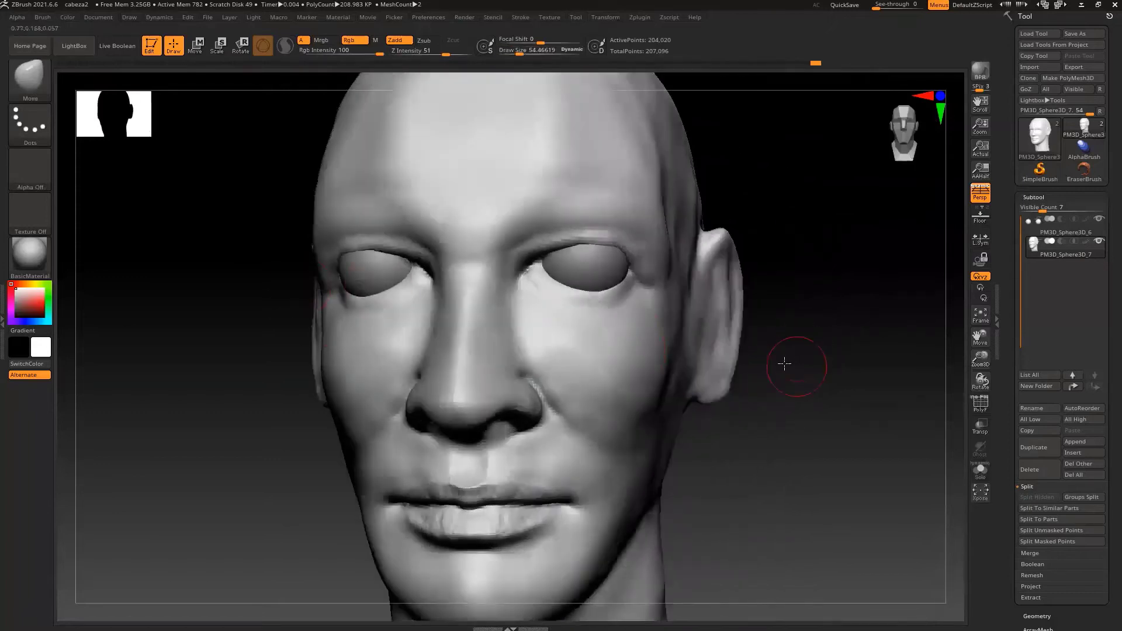
pyautogui.moveTo(786, 365)
pyautogui.mouseDown()
pyautogui.moveTo(673, 345)
pyautogui.moveTo(597, 287)
pyautogui.moveTo(582, 290)
pyautogui.mouseUp()
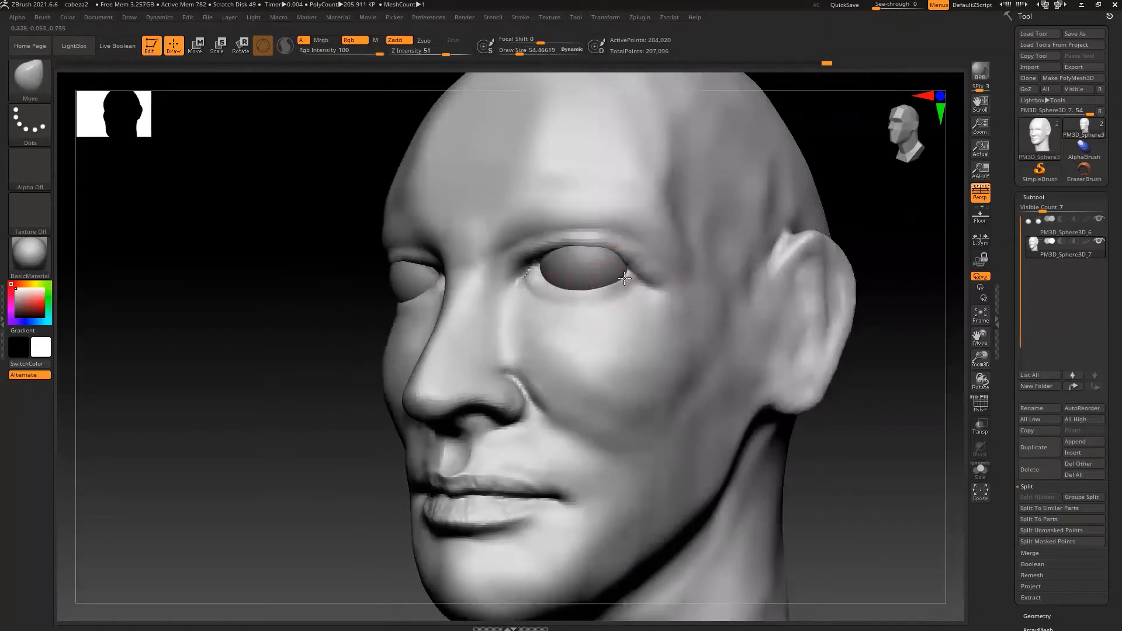
# Adjust the eyelid contours and eye corners with the Move brush from the side, three-quarter and front views.
pyautogui.moveTo(293, 376); pyautogui.dragTo(281, 373)
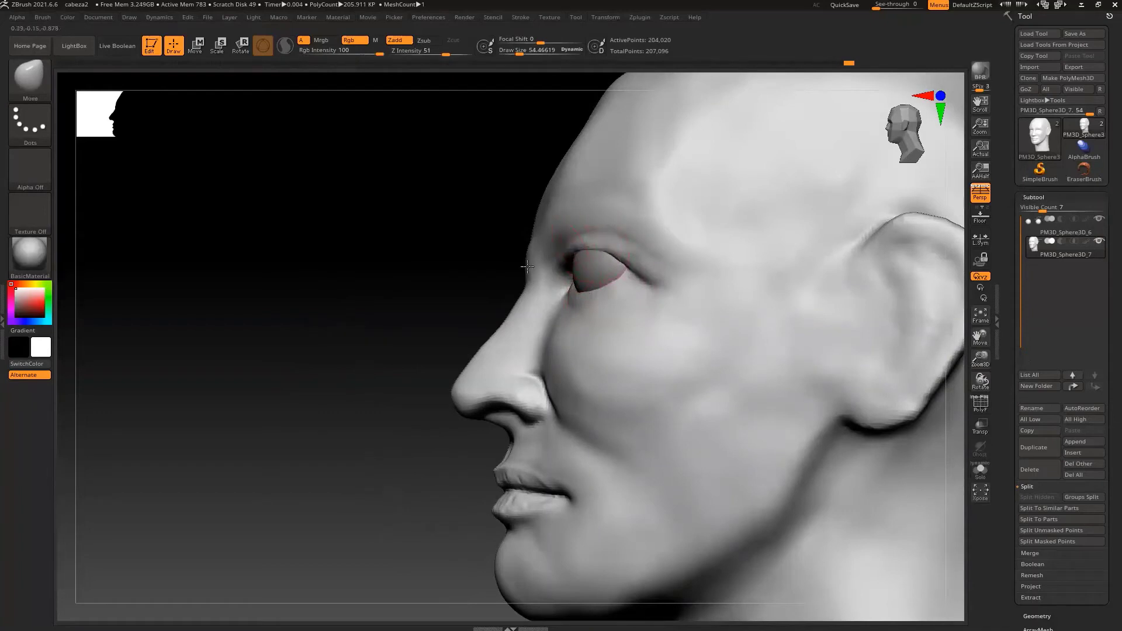
pyautogui.moveTo(408, 326); pyautogui.dragTo(526, 266)
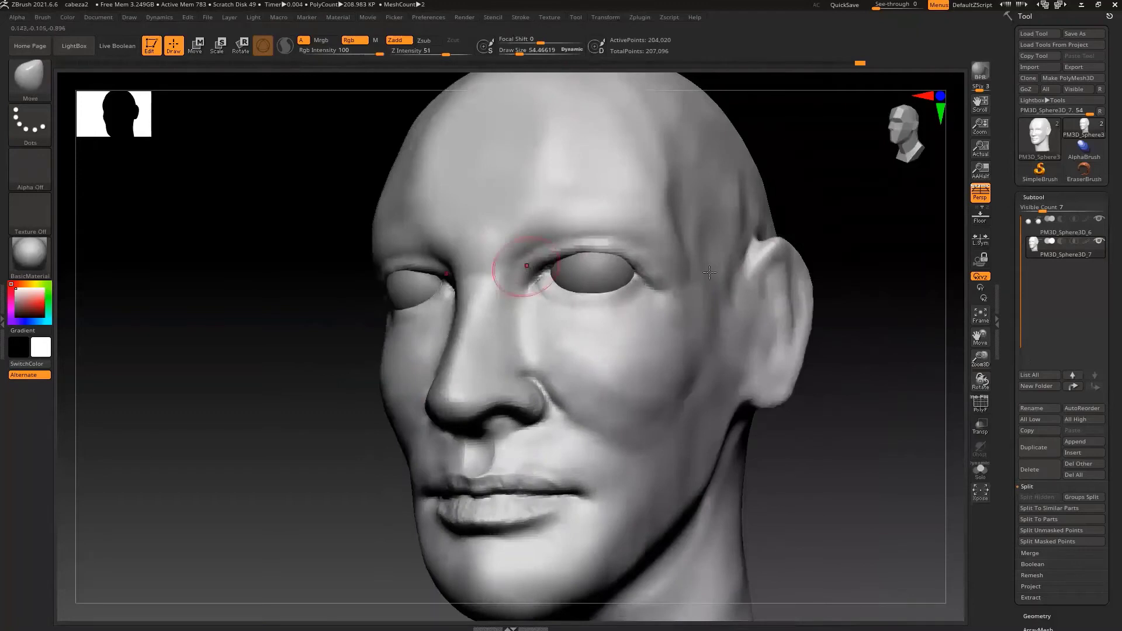
pyautogui.moveTo(867, 166); pyautogui.dragTo(888, 168)
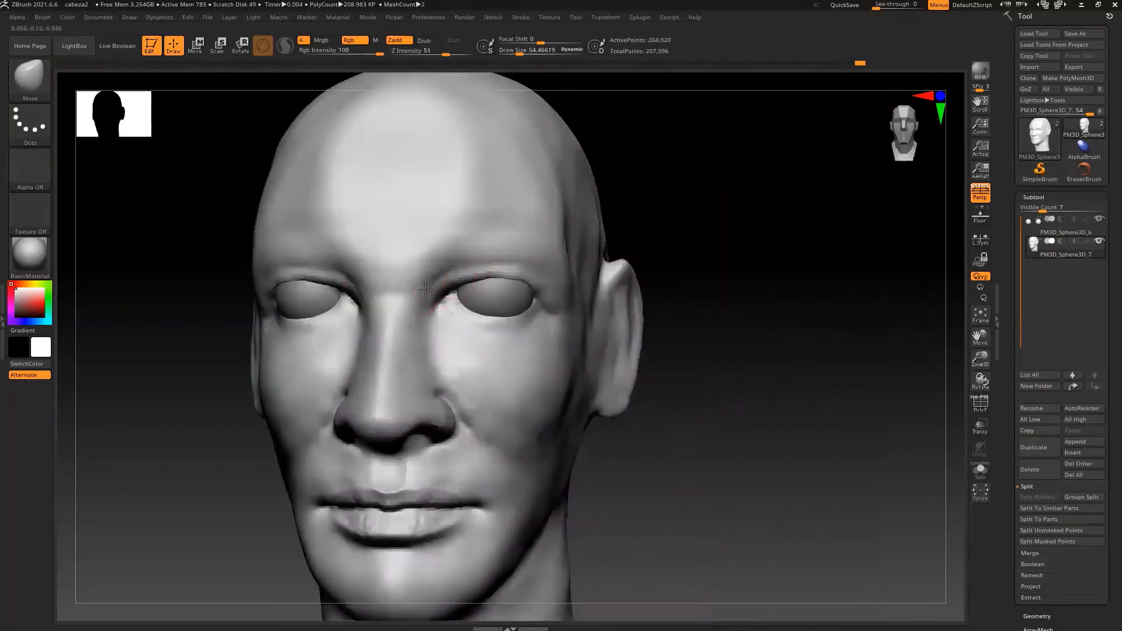
pyautogui.keyDown('shift'); pyautogui.moveTo(889, 170); pyautogui.dragTo(898, 169); pyautogui.keyUp('shift')
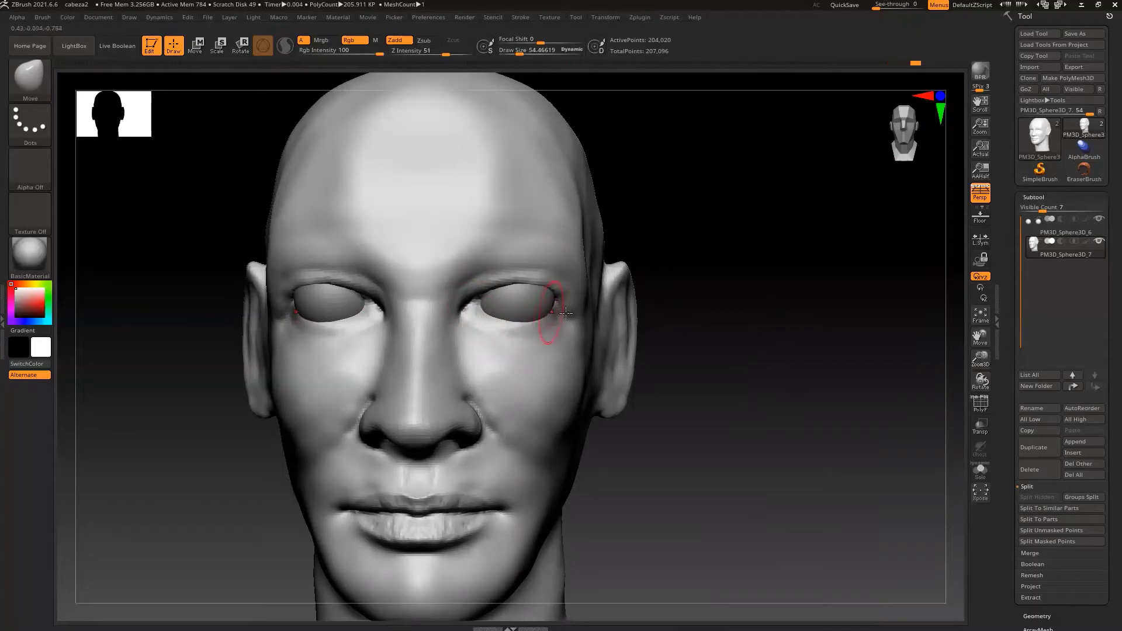
# Shift the eyeballs slightly closer together and lower in the sockets, and make the head the active subtool again.
pyautogui.click(1029, 225)
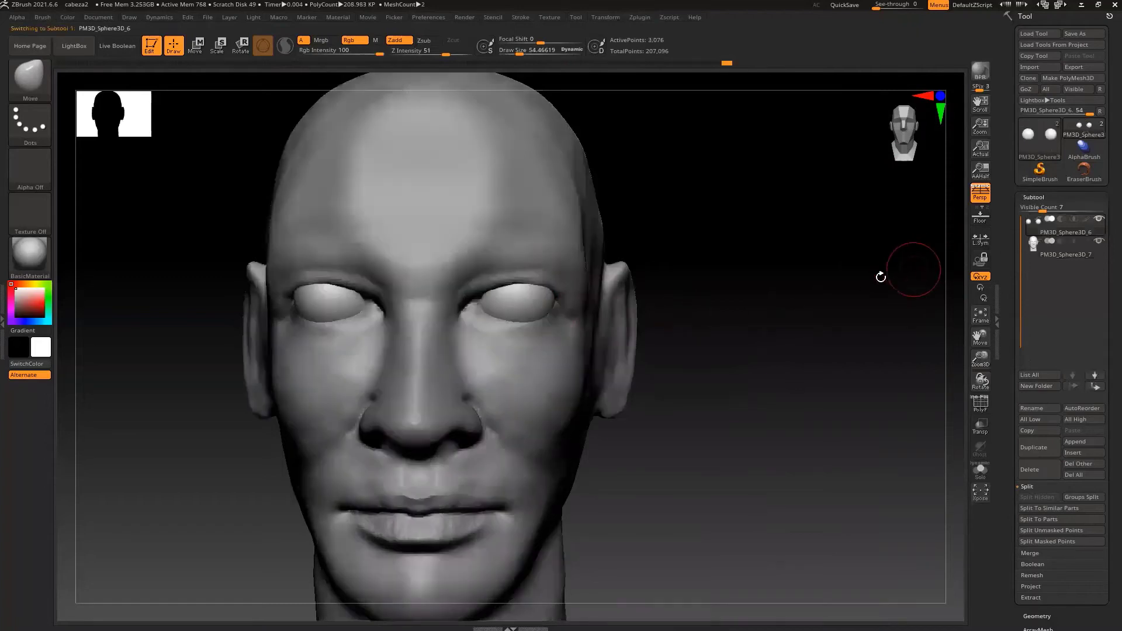
pyautogui.click(220, 48)
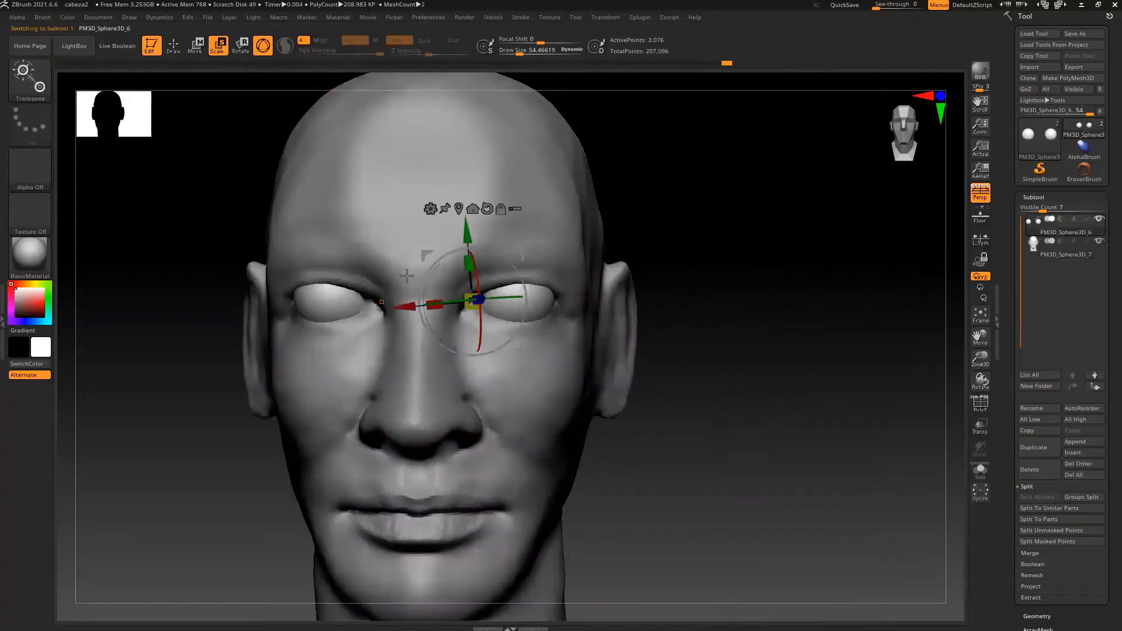
pyautogui.moveTo(518, 253); pyautogui.dragTo(515, 255)
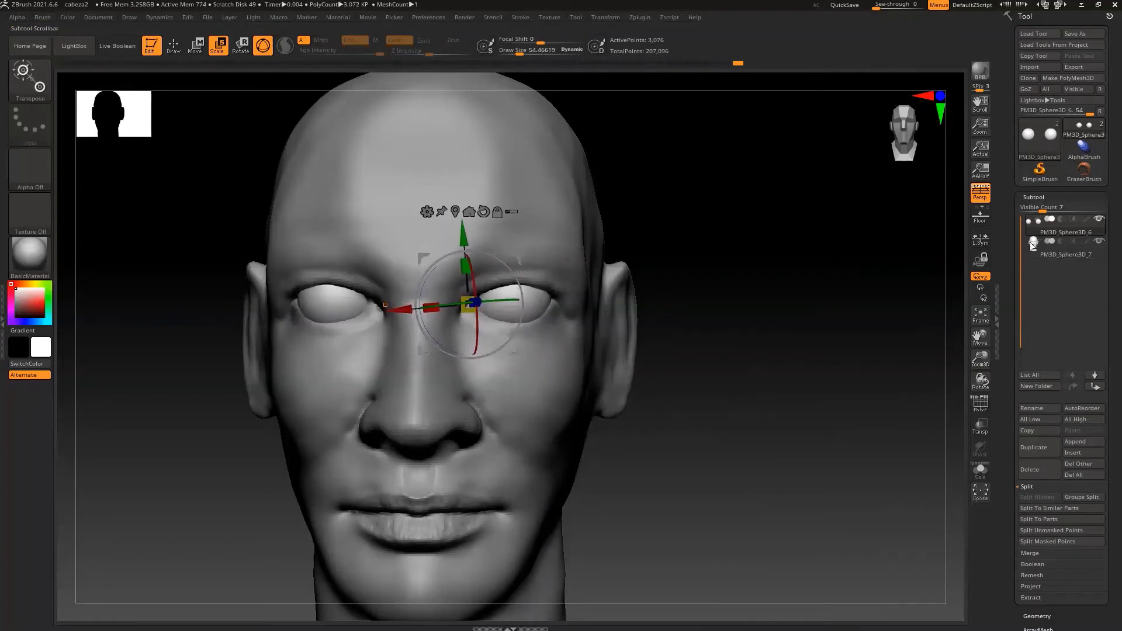
pyautogui.click(1029, 249)
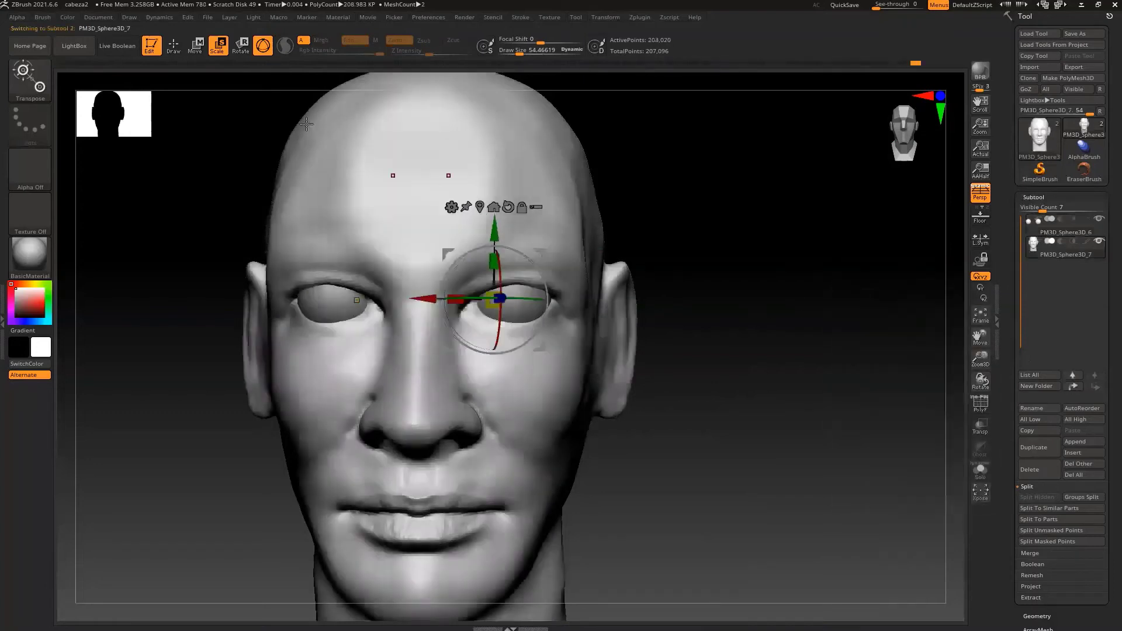
# Build up the inner eye corners with the ClayBuildup brush at a draw size of about 33 and smooth them.
pyautogui.click(195, 50)
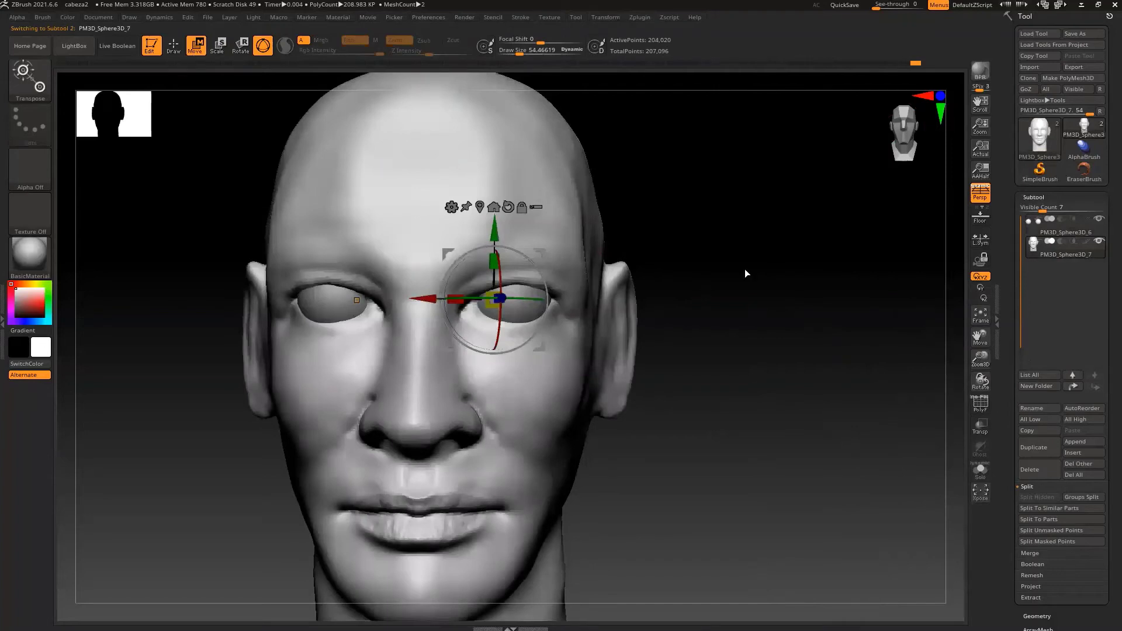
pyautogui.press('q')
pyautogui.moveTo(686, 316); pyautogui.dragTo(682, 318)
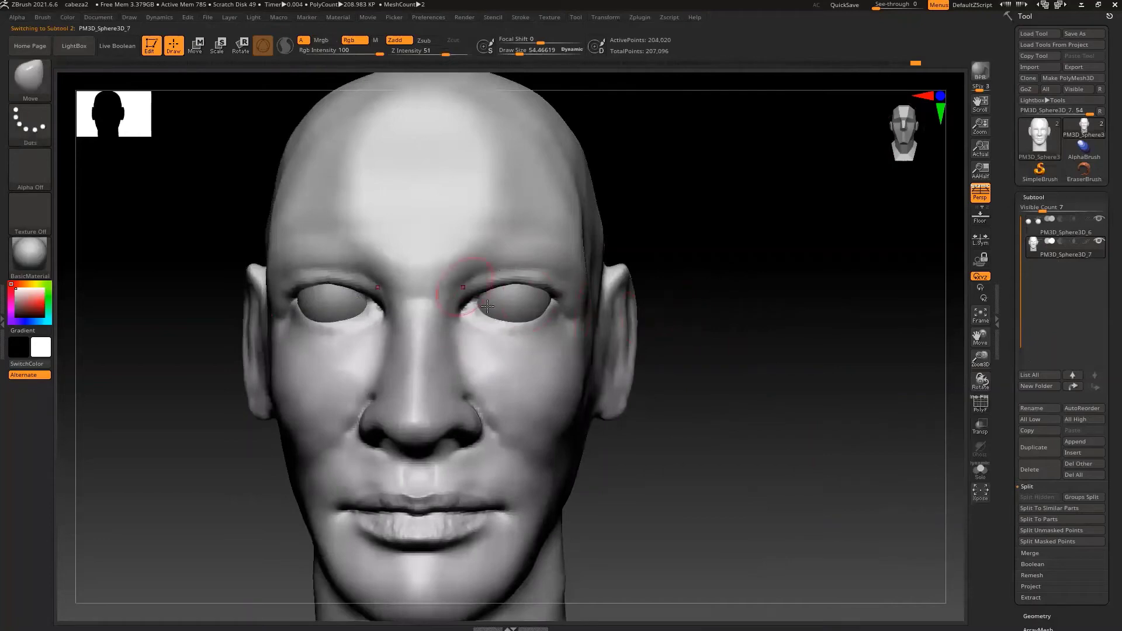
pyautogui.press('b')
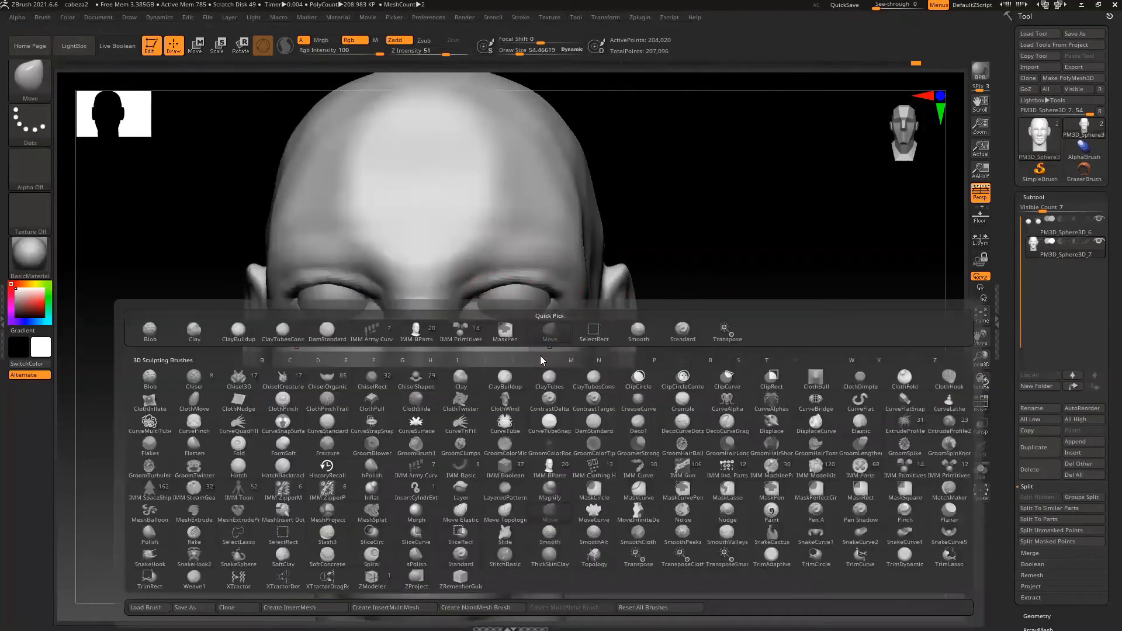
pyautogui.press('c')
pyautogui.press('b')
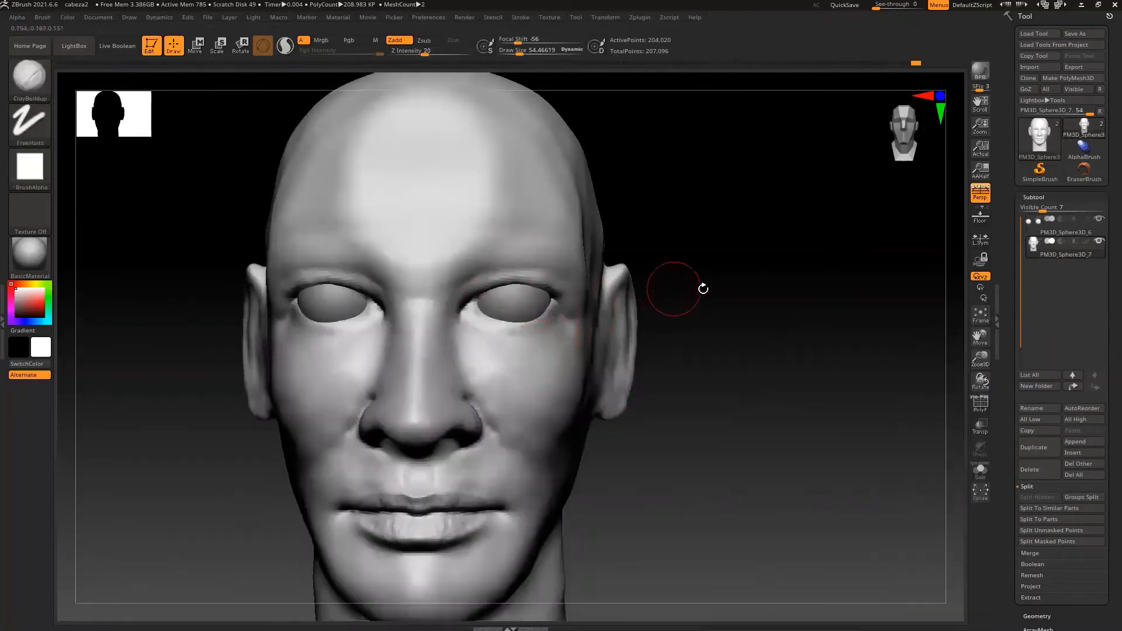
pyautogui.press('s')
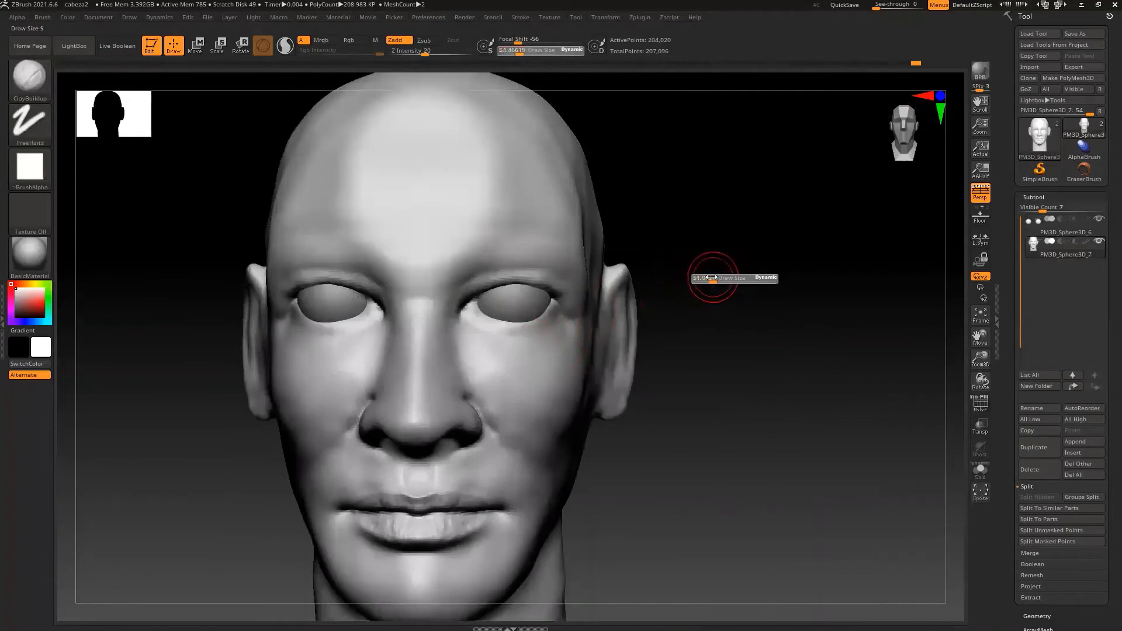
pyautogui.moveTo(712, 277); pyautogui.dragTo(706, 278)
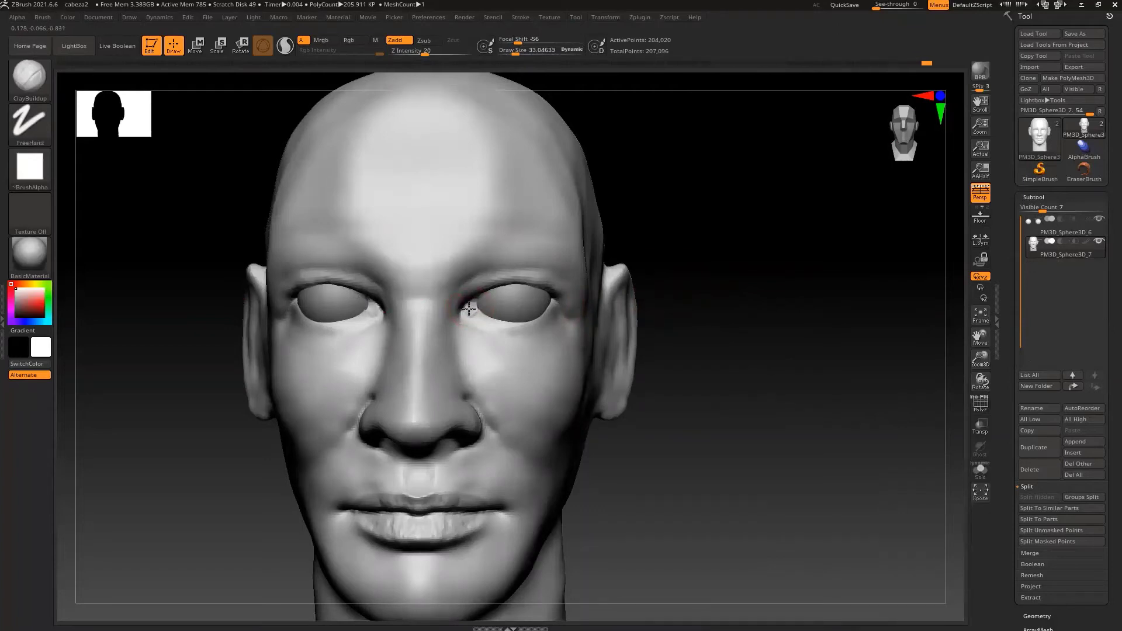
pyautogui.press('shift')
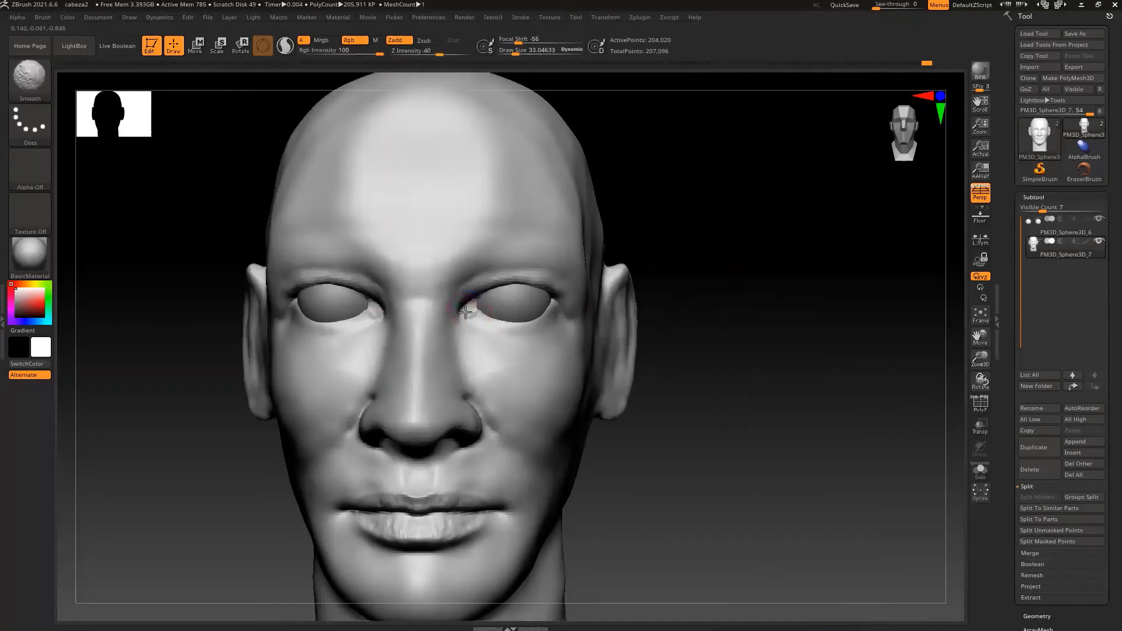
pyautogui.keyDown('shift'); pyautogui.moveTo(463, 314); pyautogui.dragTo(466, 317); pyautogui.keyUp('shift')
pyautogui.press('shift')
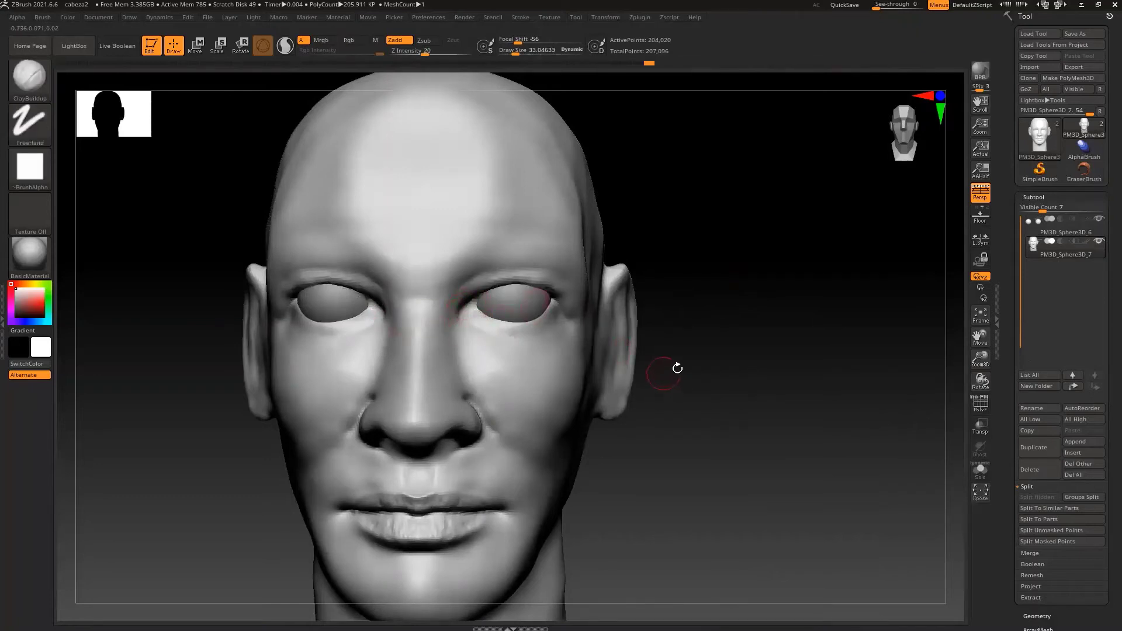
# Define the crease at the inner eye corners with the DamStandard brush at a draw size of about 33.
pyautogui.press('b')
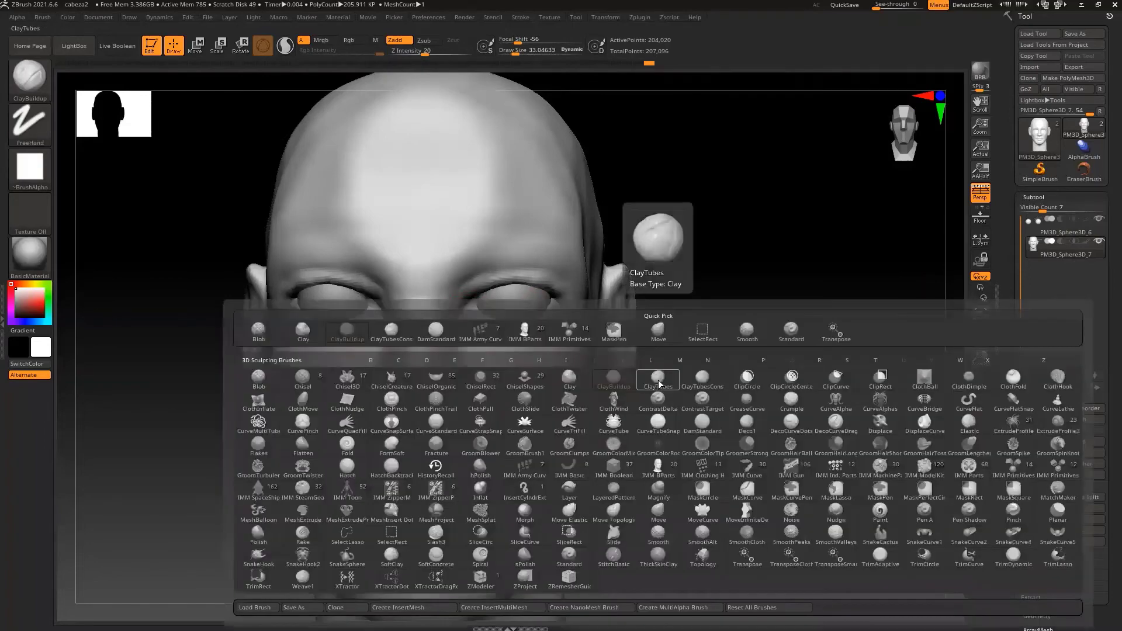
pyautogui.press('d')
pyautogui.press('s')
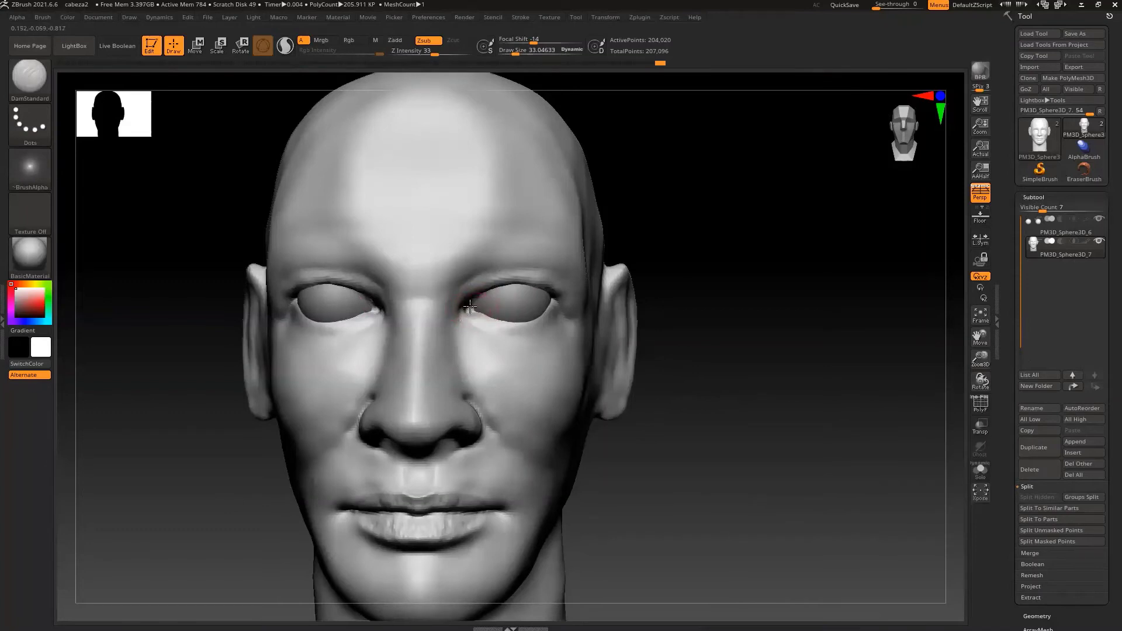
pyautogui.press('shift')
pyautogui.moveTo(799, 283); pyautogui.dragTo(800, 283)
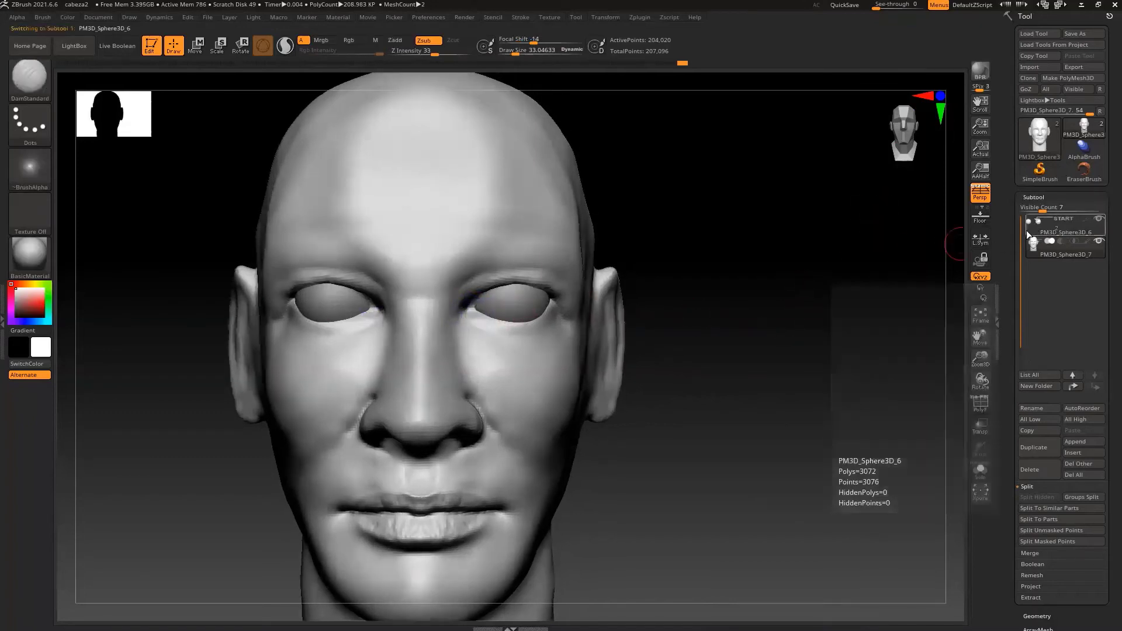
# Make the eyeballs the active subtool, then lightly build up their fronts with the ClayBuildup brush and smooth them.
pyautogui.click(1031, 227)
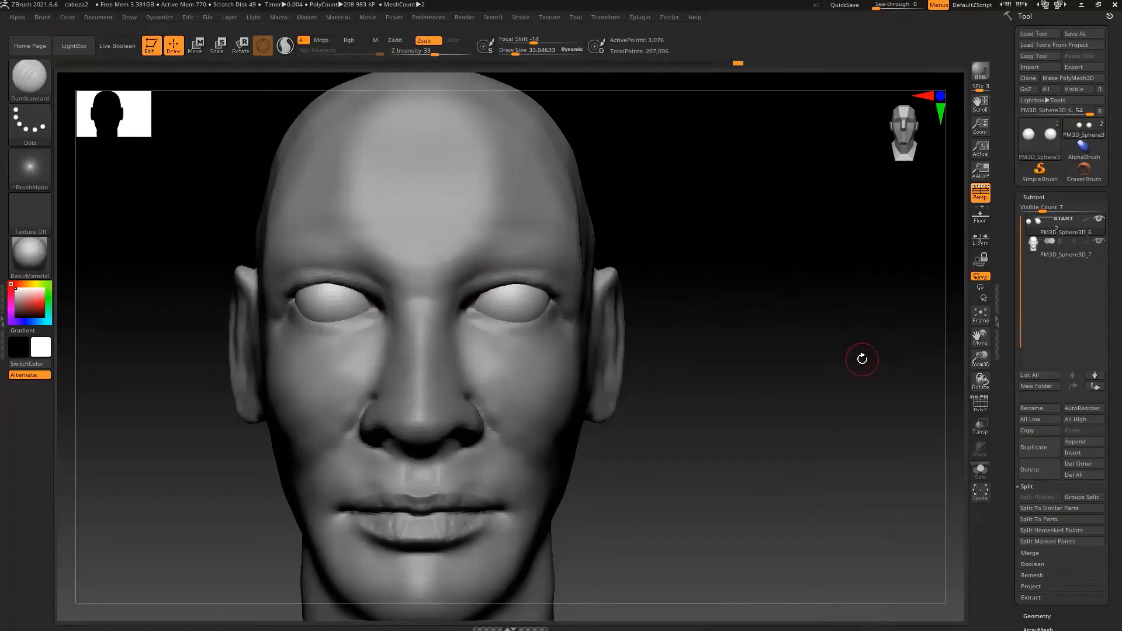
pyautogui.press('b')
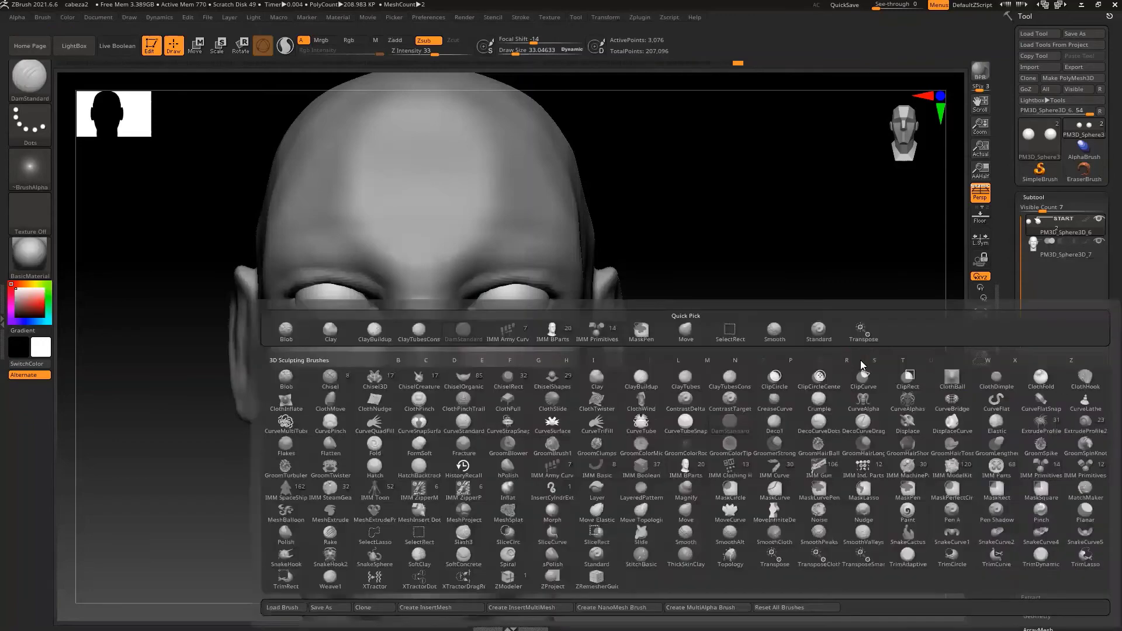
pyautogui.press('c')
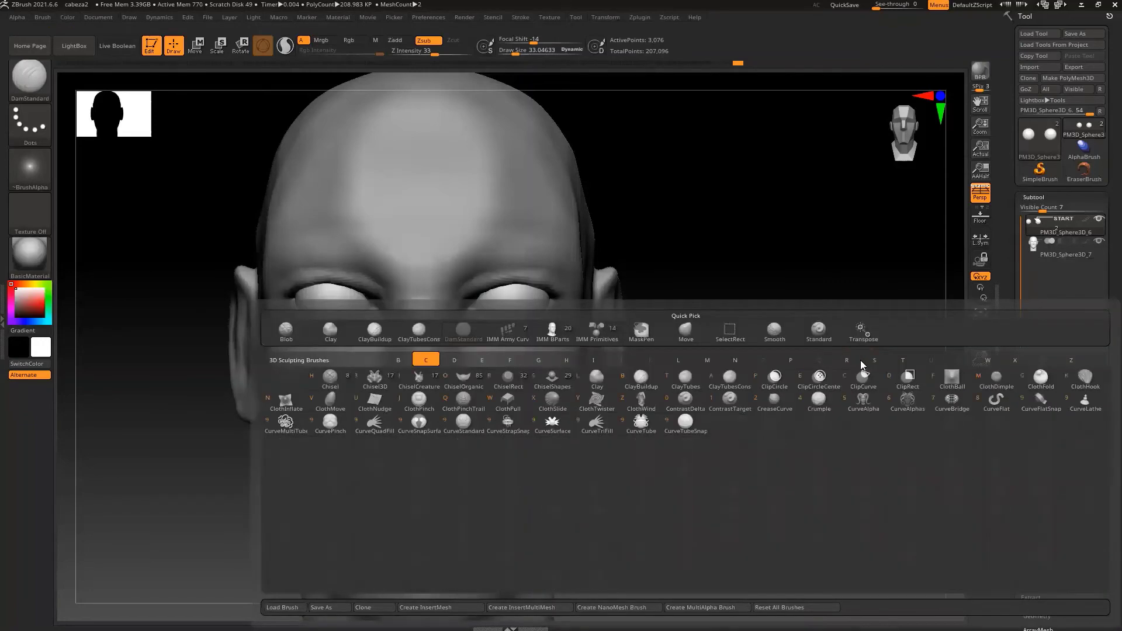
pyautogui.press('b')
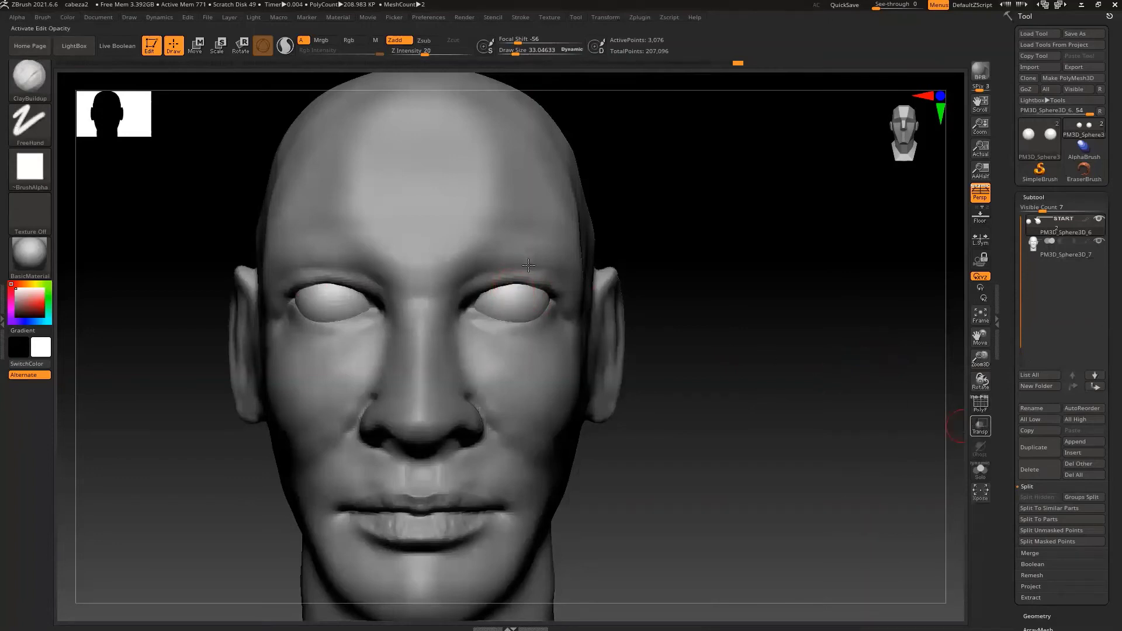
pyautogui.hotkey('shift', 't')
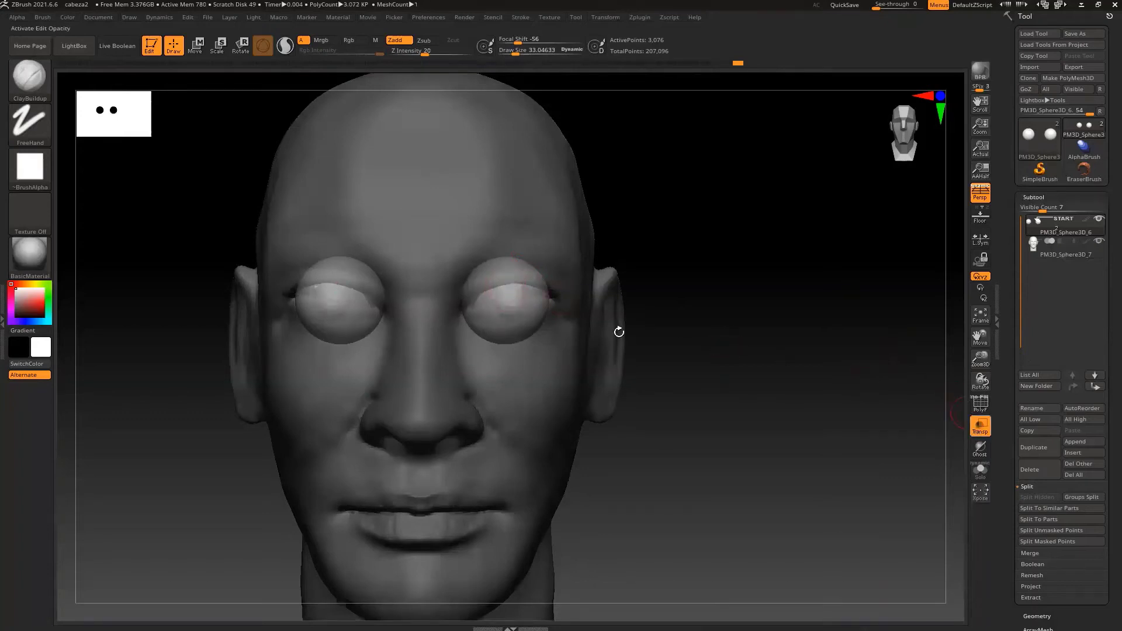
pyautogui.hotkey('shift', 't')
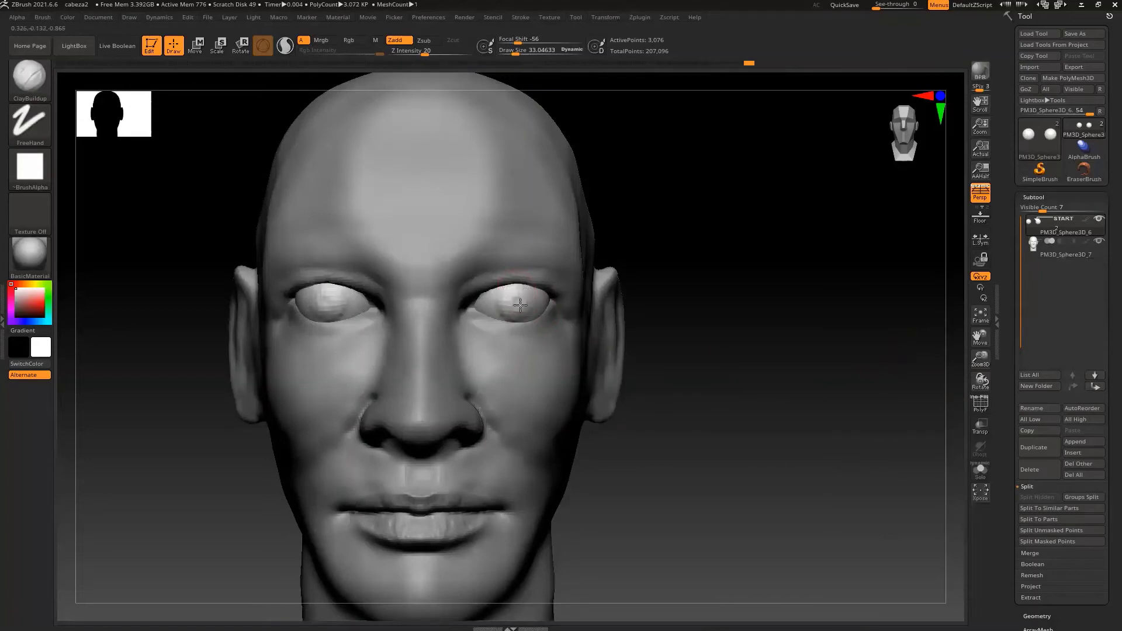
pyautogui.moveTo(518, 300)
pyautogui.keyDown('shift'); pyautogui.mouseDown()
pyautogui.moveTo(520, 309)
pyautogui.moveTo(503, 308)
pyautogui.moveTo(520, 313)
pyautogui.mouseUp(); pyautogui.keyUp('shift')
# Adjust the head's eyelids around the eyeballs with the Move brush at a draw size of about 65, from front and side views.
pyautogui.click(1046, 251)
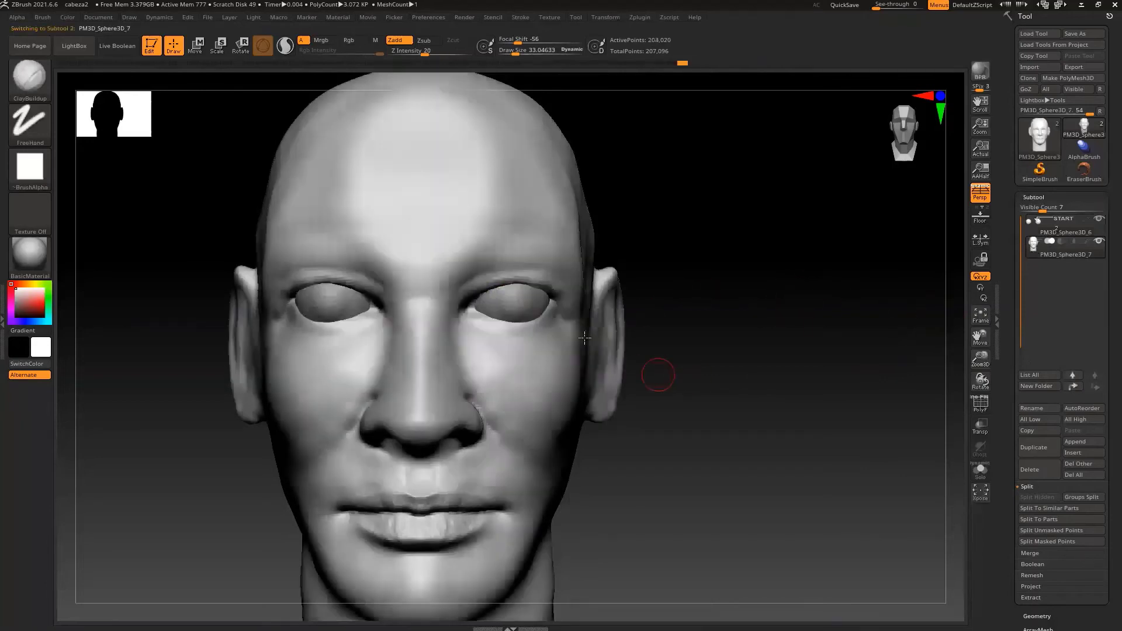
pyautogui.press('s')
pyautogui.moveTo(779, 346); pyautogui.dragTo(785, 348)
pyautogui.press('ctrl')
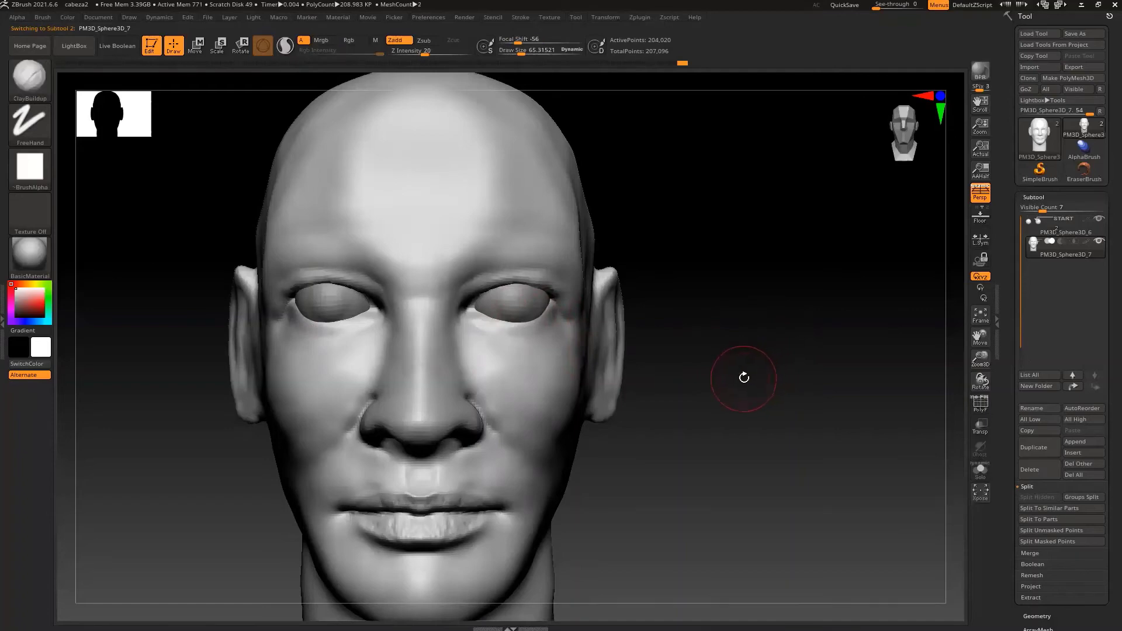
pyautogui.press('b')
pyautogui.press('m')
pyautogui.press('v')
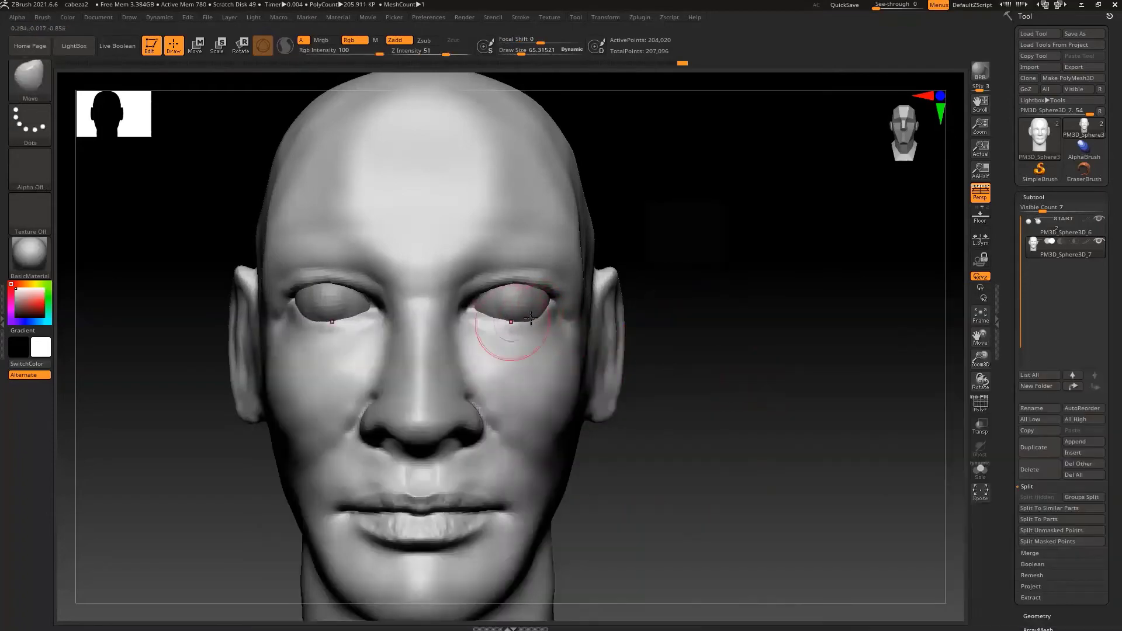
pyautogui.moveTo(606, 382); pyautogui.dragTo(523, 323)
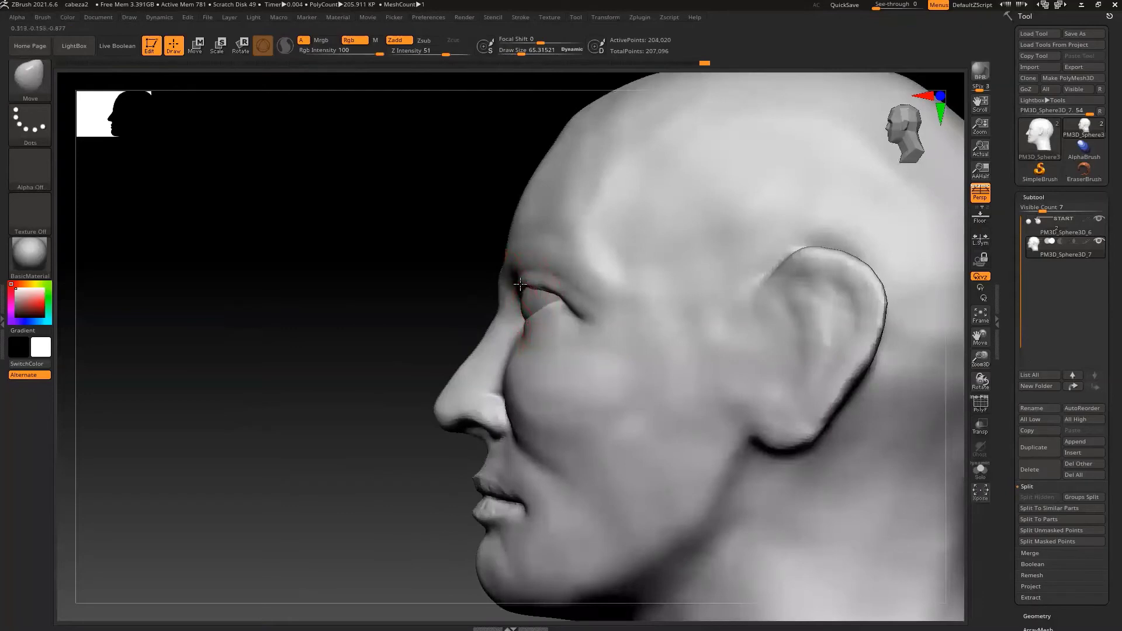
pyautogui.moveTo(376, 335); pyautogui.dragTo(516, 321, button='right')
pyautogui.moveTo(507, 331); pyautogui.dragTo(511, 323)
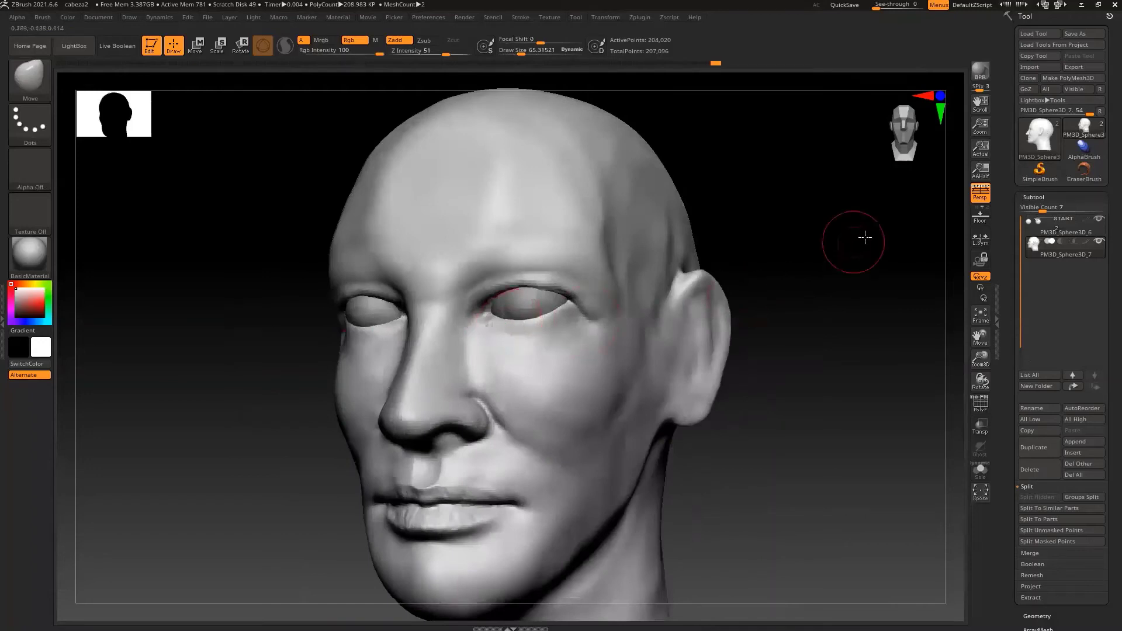
pyautogui.moveTo(865, 237); pyautogui.dragTo(901, 143, button='right')
pyautogui.moveTo(854, 219); pyautogui.dragTo(830, 256, button='right')
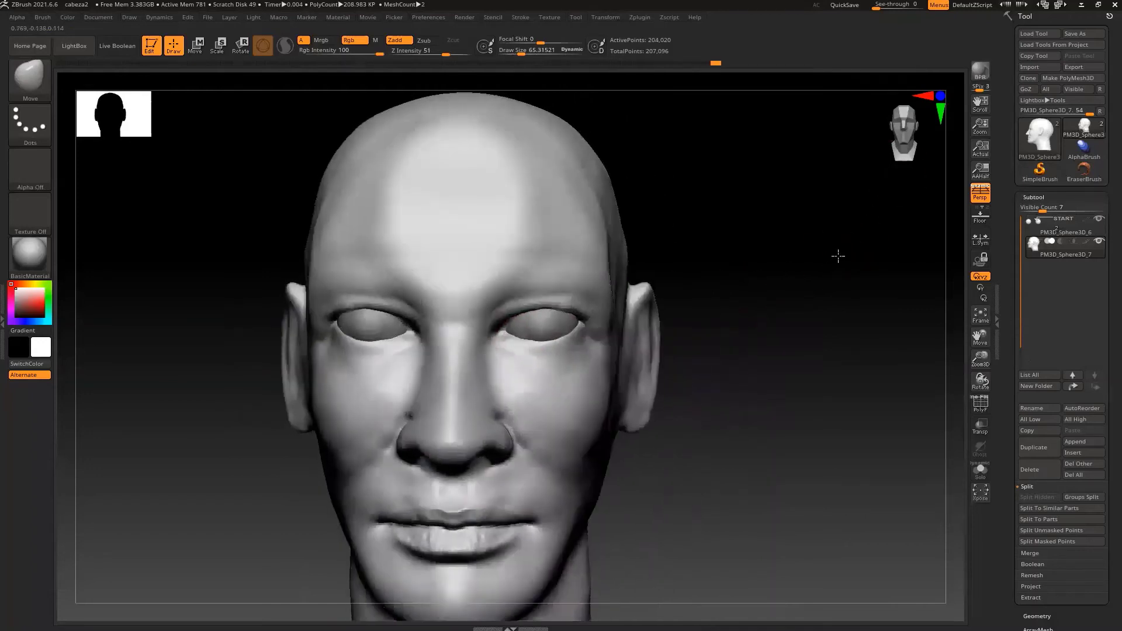
# Carve the inner eye corners with the DamStandard brush at a draw size of about 39 and smooth the area beside them.
pyautogui.press('s')
pyautogui.moveTo(799, 268); pyautogui.dragTo(795, 268)
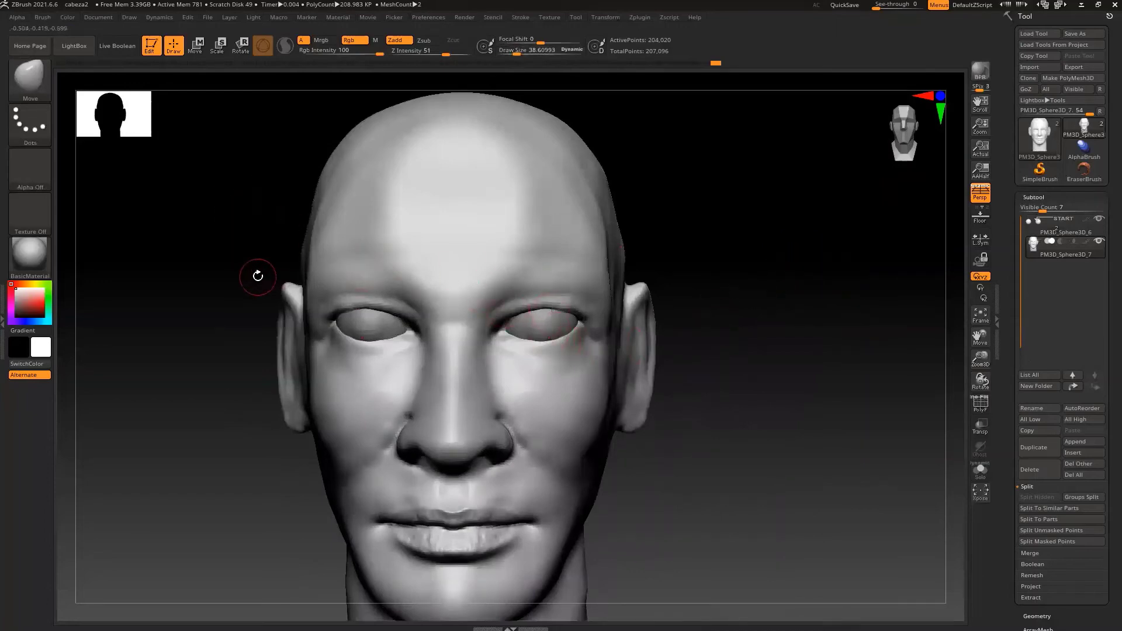
pyautogui.press('b')
pyautogui.press('d')
pyautogui.press('s')
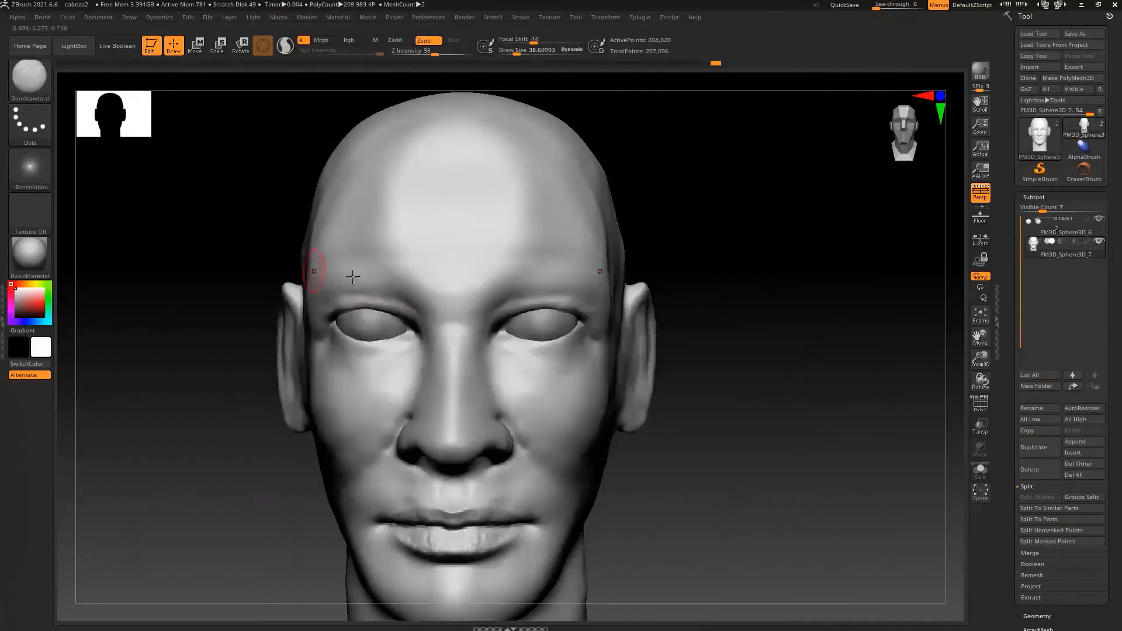
pyautogui.moveTo(503, 332); pyautogui.dragTo(497, 339)
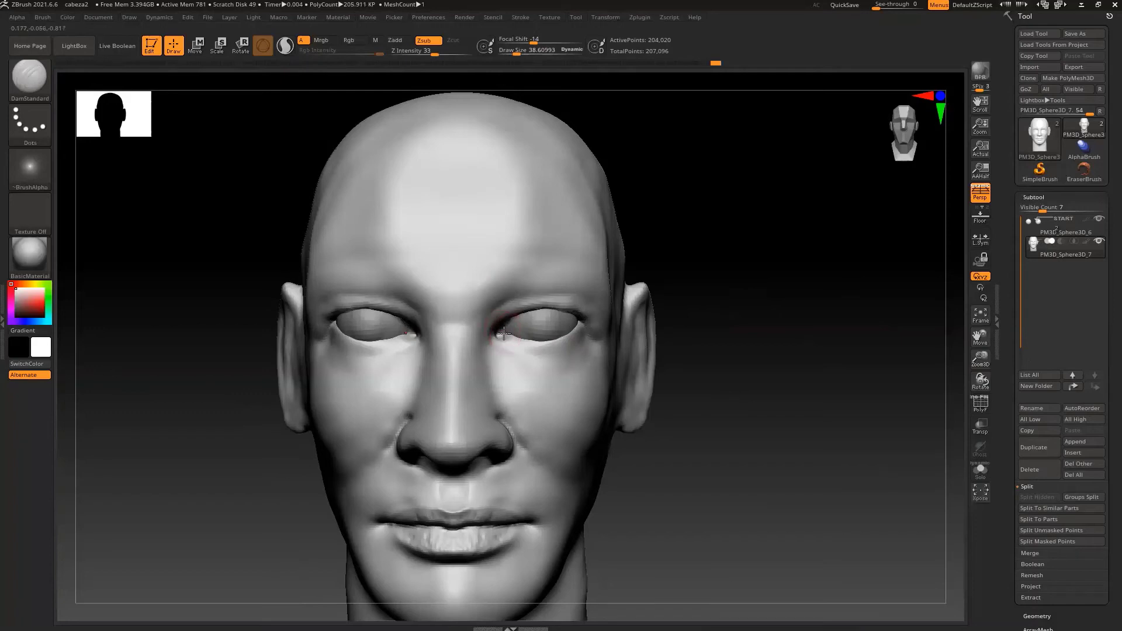
pyautogui.keyDown('shift'); pyautogui.moveTo(494, 334); pyautogui.dragTo(498, 335); pyautogui.keyUp('shift')
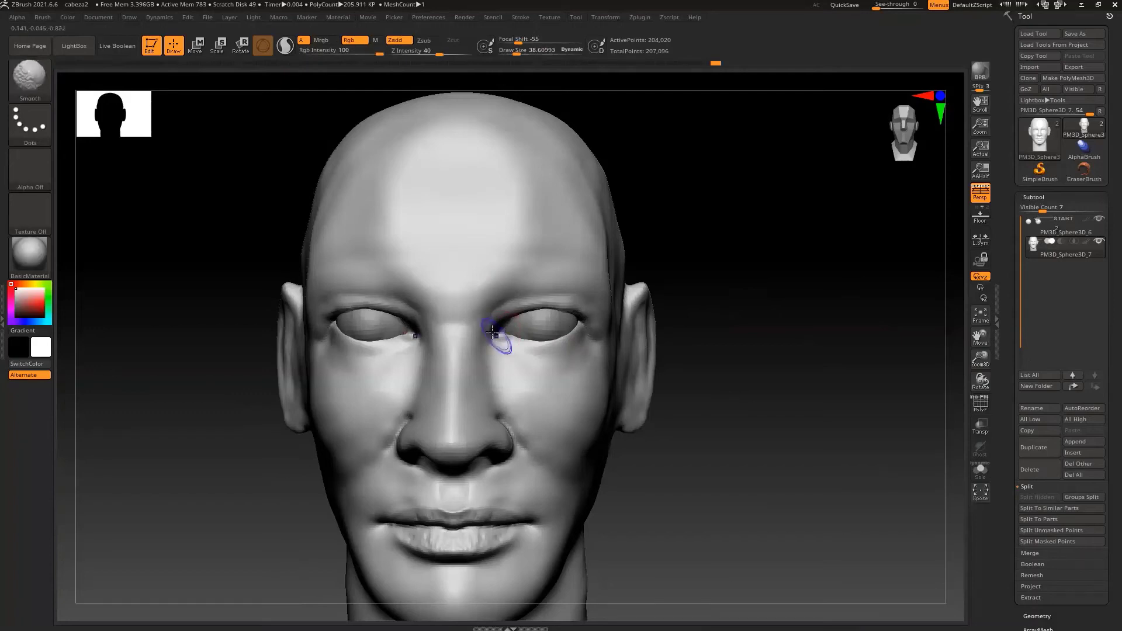
# Carve the groove inside the ear's outer rim and the inner ear folds with the DamStandard brush from the side view.
pyautogui.moveTo(824, 290); pyautogui.dragTo(789, 289)
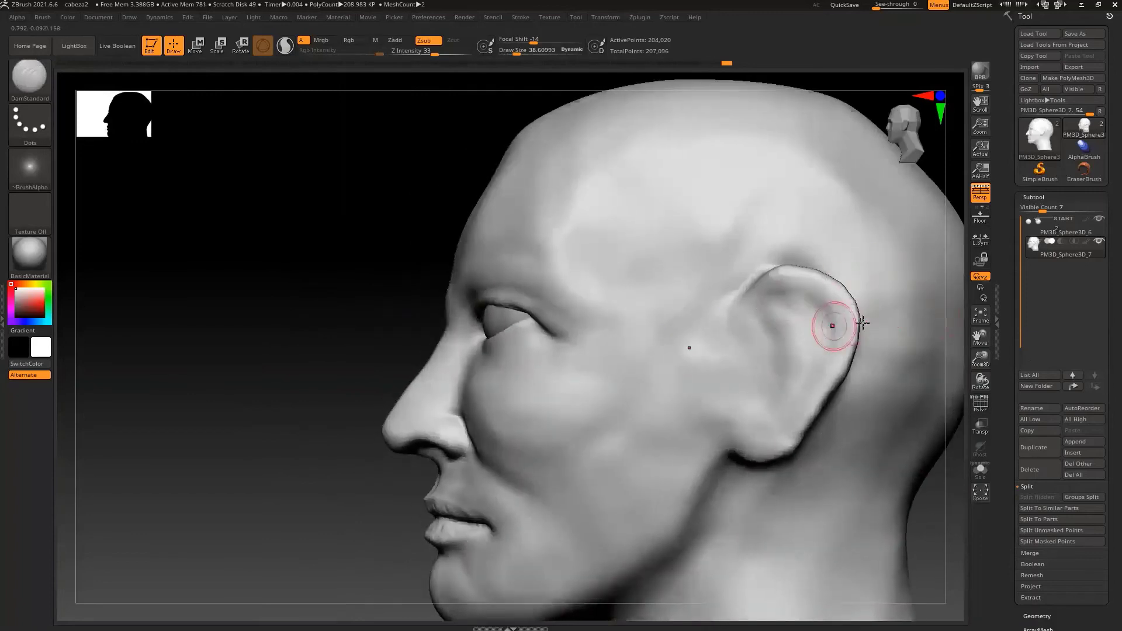
pyautogui.press('f')
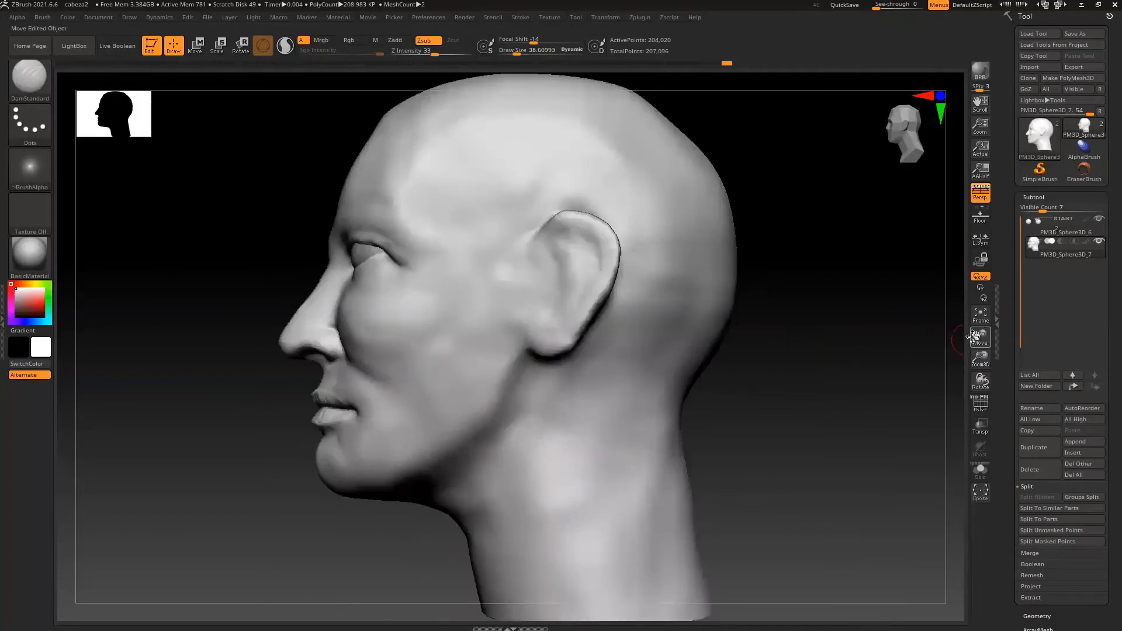
pyautogui.moveTo(978, 343); pyautogui.dragTo(979, 391)
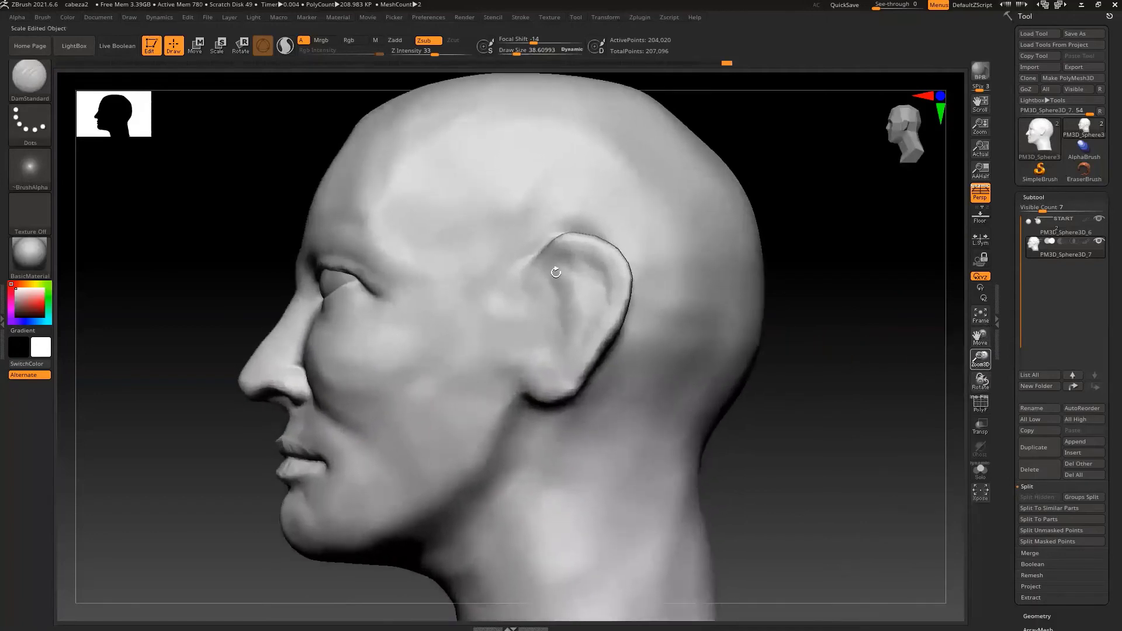
pyautogui.moveTo(552, 266)
pyautogui.mouseDown()
pyautogui.moveTo(526, 281)
pyautogui.moveTo(579, 278)
pyautogui.mouseUp()
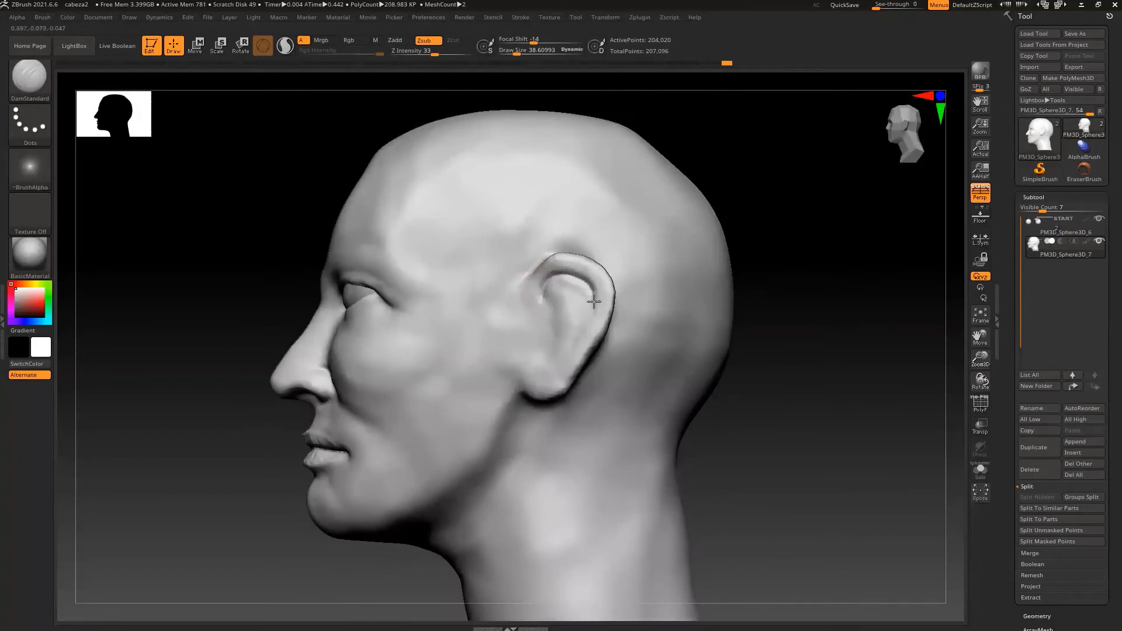
pyautogui.moveTo(570, 364); pyautogui.dragTo(566, 362)
pyautogui.moveTo(538, 300)
pyautogui.mouseDown()
pyautogui.moveTo(527, 293)
pyautogui.moveTo(538, 316)
pyautogui.mouseUp()
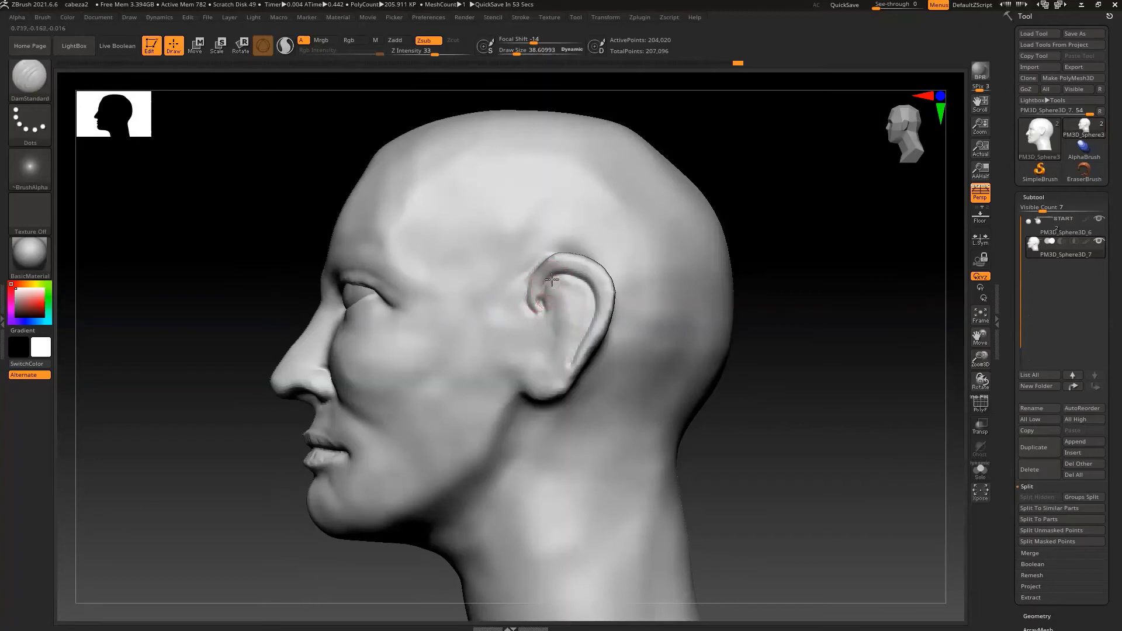
pyautogui.moveTo(563, 296)
pyautogui.mouseDown()
pyautogui.moveTo(570, 287)
pyautogui.moveTo(544, 296)
pyautogui.moveTo(551, 357)
pyautogui.moveTo(560, 341)
pyautogui.moveTo(544, 309)
pyautogui.moveTo(556, 317)
pyautogui.moveTo(552, 358)
pyautogui.moveTo(561, 319)
pyautogui.moveTo(548, 354)
pyautogui.mouseUp()
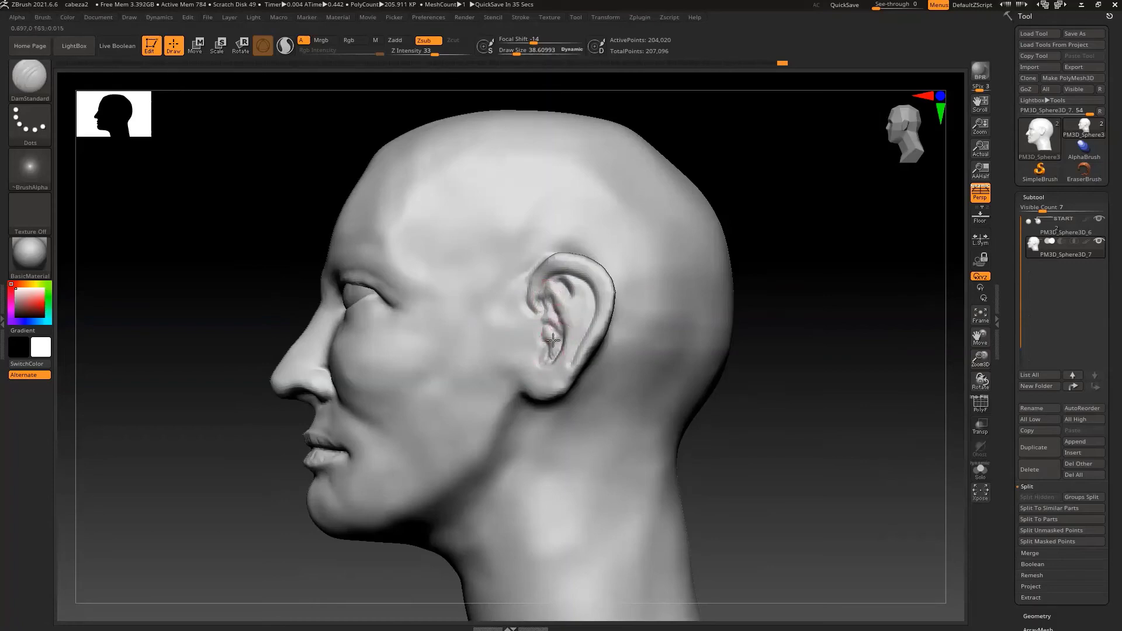
# Build up the ear's inner folds and the area behind the tragus with the ClayBuildup brush at a draw size of about 23, smoothing between strokes.
pyautogui.press('b')
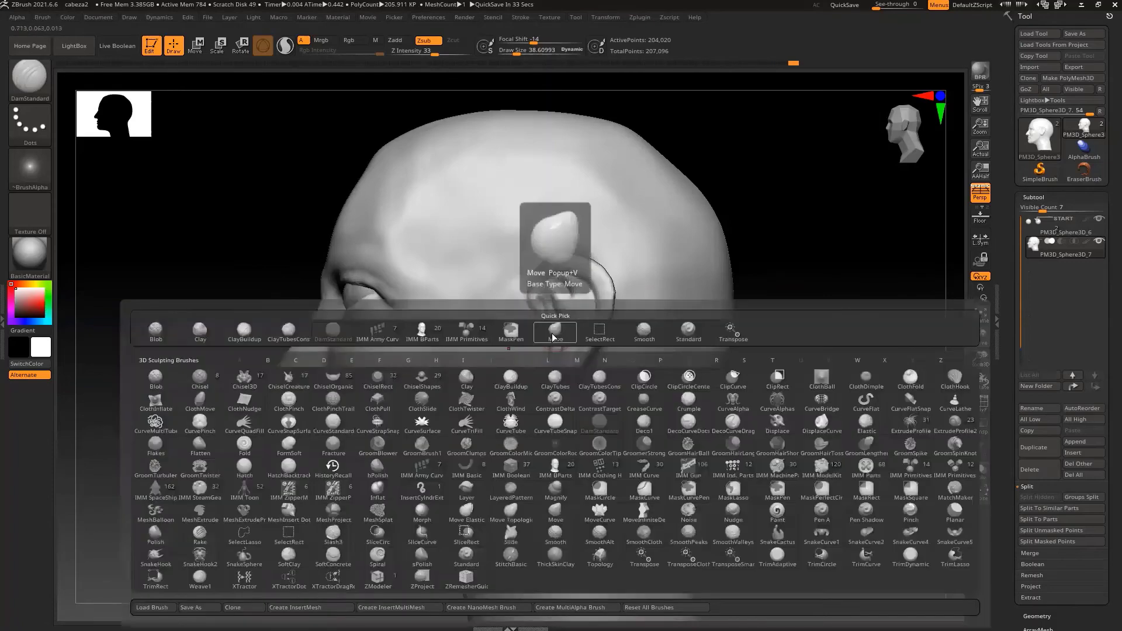
pyautogui.press('c')
pyautogui.press('b')
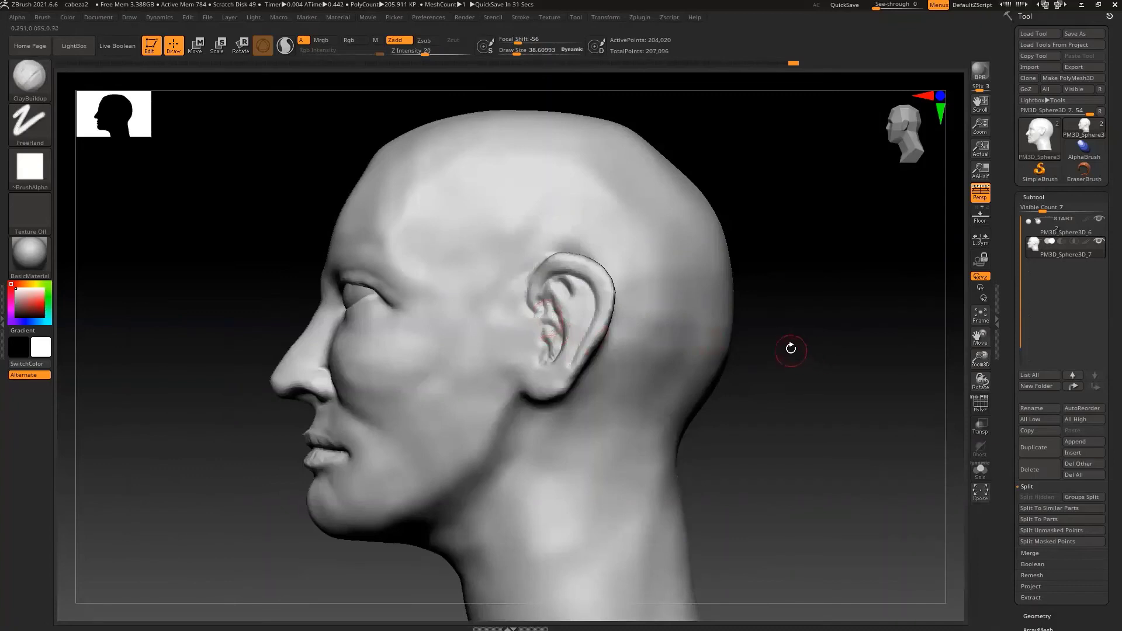
pyautogui.keyDown('alt'); pyautogui.moveTo(797, 344); pyautogui.dragTo(799, 383); pyautogui.keyUp('alt')
pyautogui.keyDown('ctrl'); pyautogui.moveTo(799, 383); pyautogui.dragTo(798, 403, button='right'); pyautogui.keyUp('ctrl')
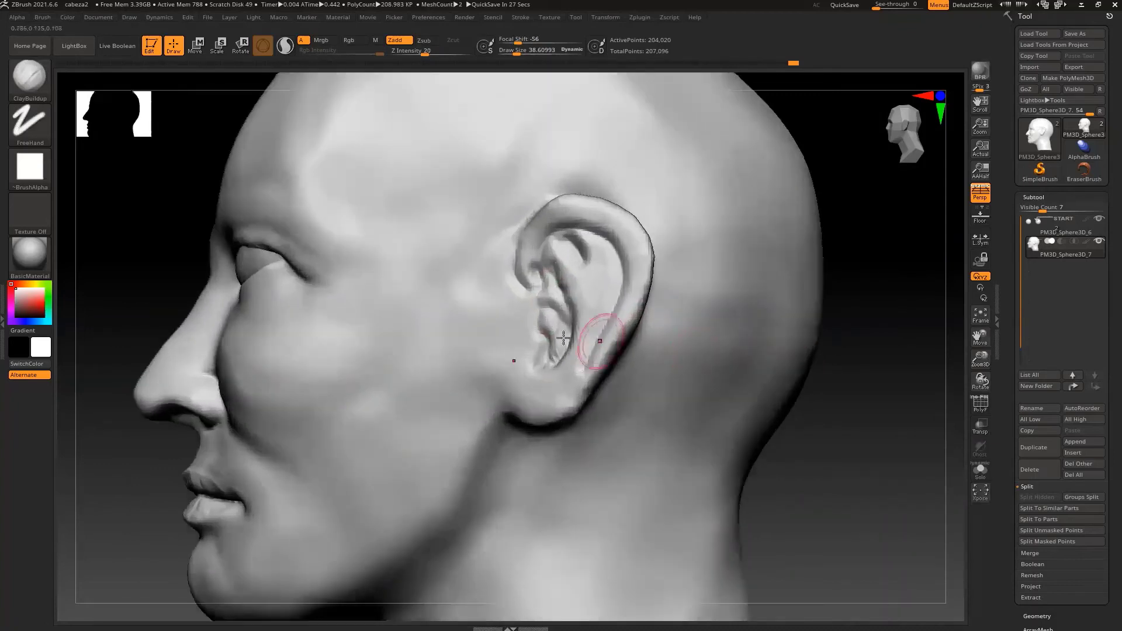
pyautogui.press('s')
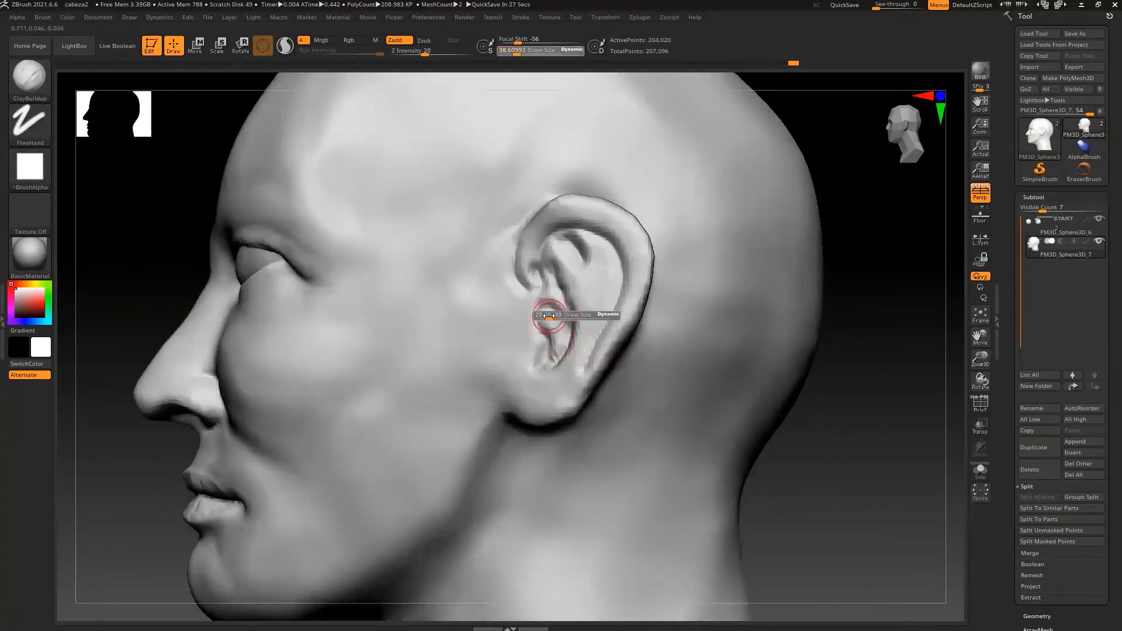
pyautogui.moveTo(548, 316); pyautogui.dragTo(500, 324)
pyautogui.moveTo(573, 289)
pyautogui.mouseDown()
pyautogui.moveTo(554, 294)
pyautogui.moveTo(558, 325)
pyautogui.moveTo(552, 286)
pyautogui.moveTo(555, 362)
pyautogui.moveTo(548, 249)
pyautogui.mouseUp()
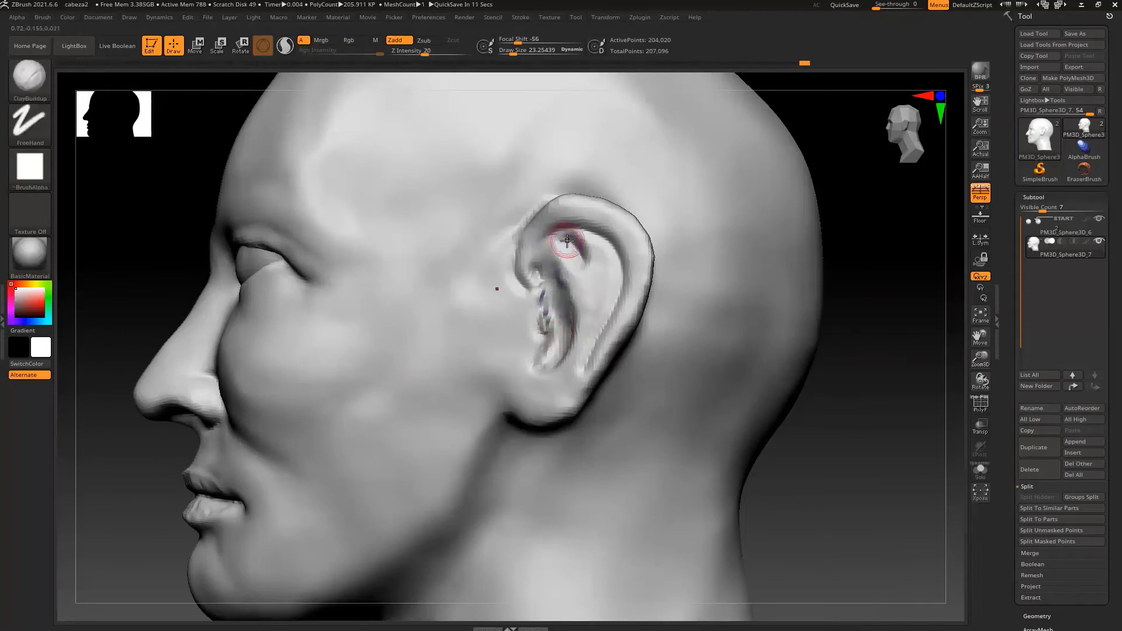
pyautogui.moveTo(569, 239)
pyautogui.mouseDown()
pyautogui.moveTo(590, 275)
pyautogui.moveTo(563, 233)
pyautogui.moveTo(580, 274)
pyautogui.mouseUp()
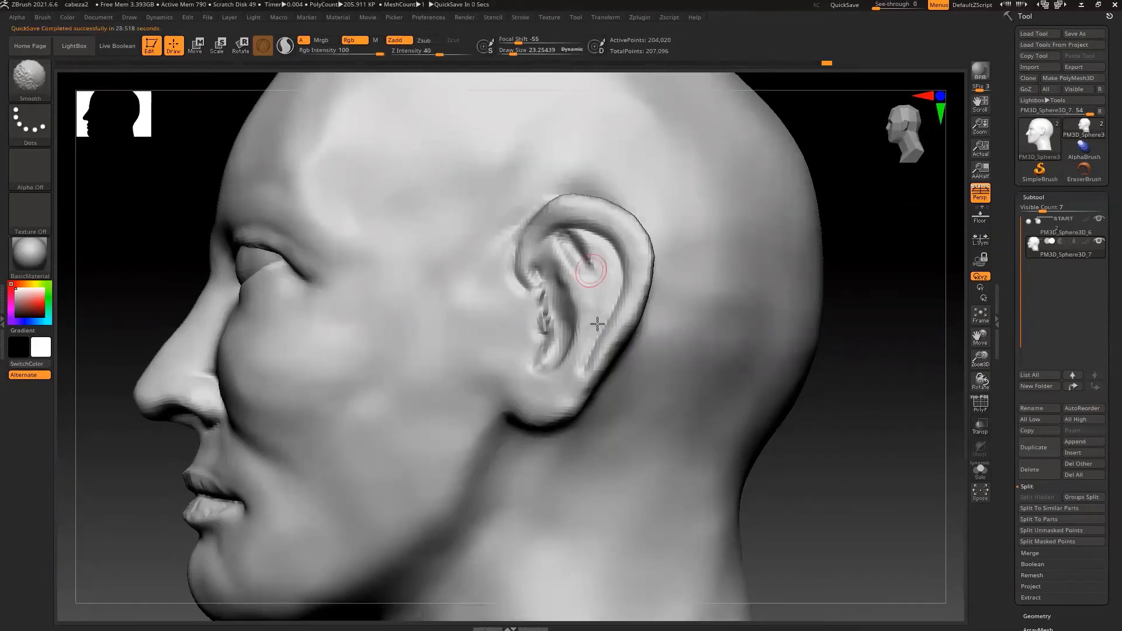
pyautogui.moveTo(537, 286)
pyautogui.mouseDown()
pyautogui.moveTo(540, 257)
pyautogui.moveTo(551, 266)
pyautogui.moveTo(540, 249)
pyautogui.moveTo(564, 278)
pyautogui.moveTo(544, 245)
pyautogui.moveTo(571, 281)
pyautogui.moveTo(536, 250)
pyautogui.moveTo(527, 271)
pyautogui.moveTo(524, 237)
pyautogui.moveTo(541, 229)
pyautogui.moveTo(526, 252)
pyautogui.moveTo(529, 292)
pyautogui.moveTo(523, 257)
pyautogui.moveTo(549, 212)
pyautogui.moveTo(529, 239)
pyautogui.moveTo(525, 293)
pyautogui.moveTo(543, 314)
pyautogui.moveTo(531, 358)
pyautogui.moveTo(532, 342)
pyautogui.mouseUp()
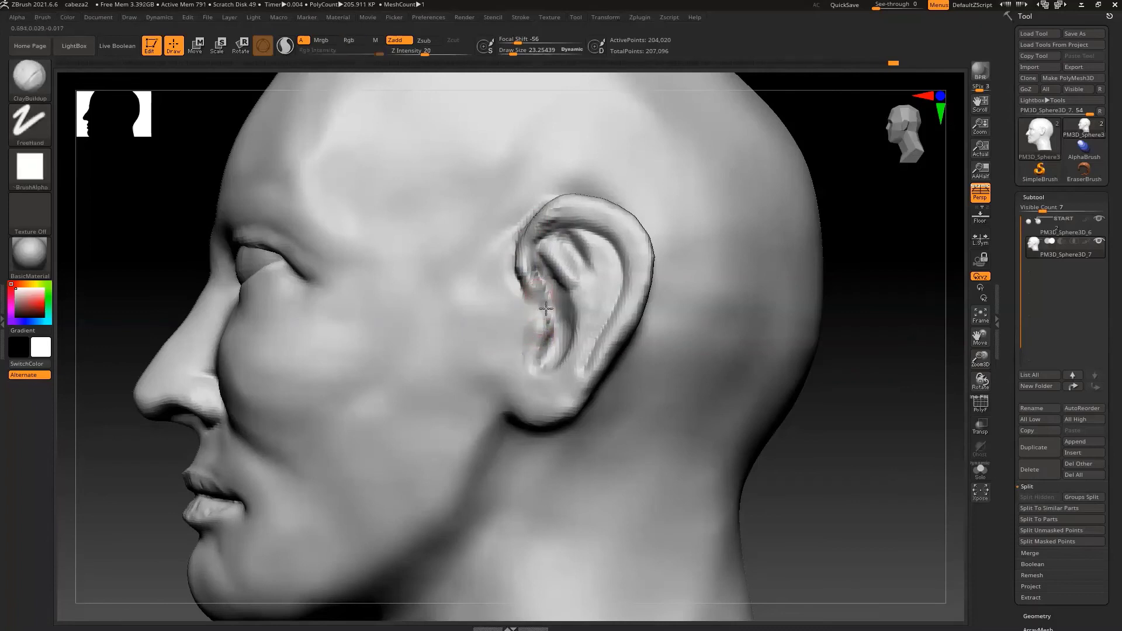
pyautogui.moveTo(548, 271)
pyautogui.mouseDown()
pyautogui.moveTo(553, 353)
pyautogui.moveTo(564, 314)
pyautogui.moveTo(538, 261)
pyautogui.moveTo(560, 330)
pyautogui.moveTo(549, 351)
pyautogui.moveTo(534, 292)
pyautogui.moveTo(540, 251)
pyautogui.moveTo(582, 231)
pyautogui.mouseUp()
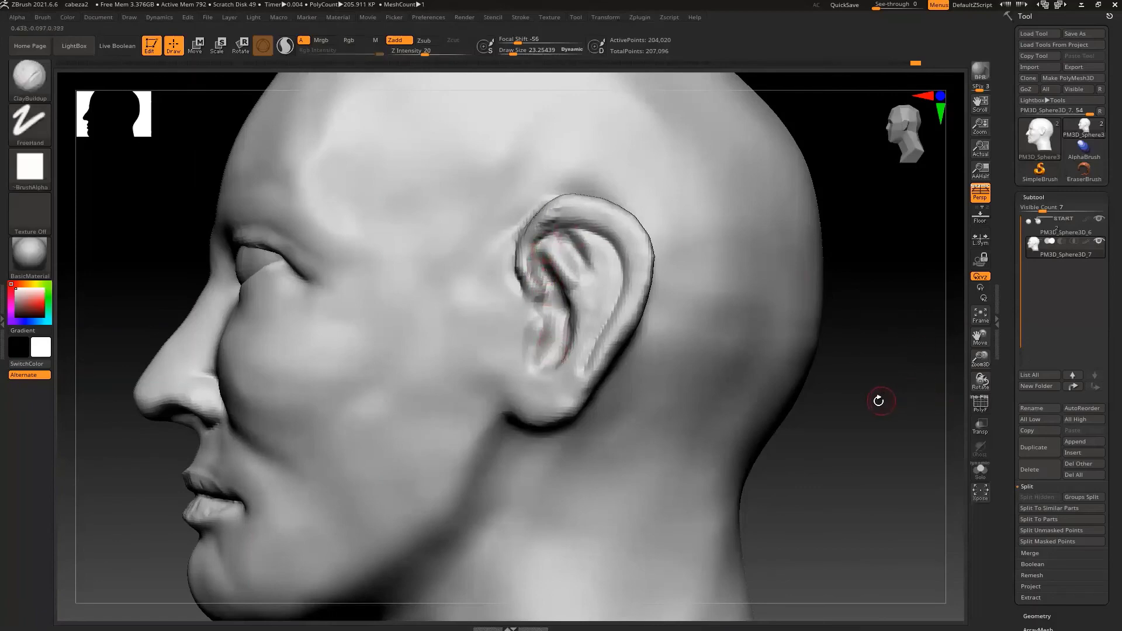
# Reshape the ear's outer rim and lobe with the Move brush at a draw size of about 69.
pyautogui.press('b')
pyautogui.press('m')
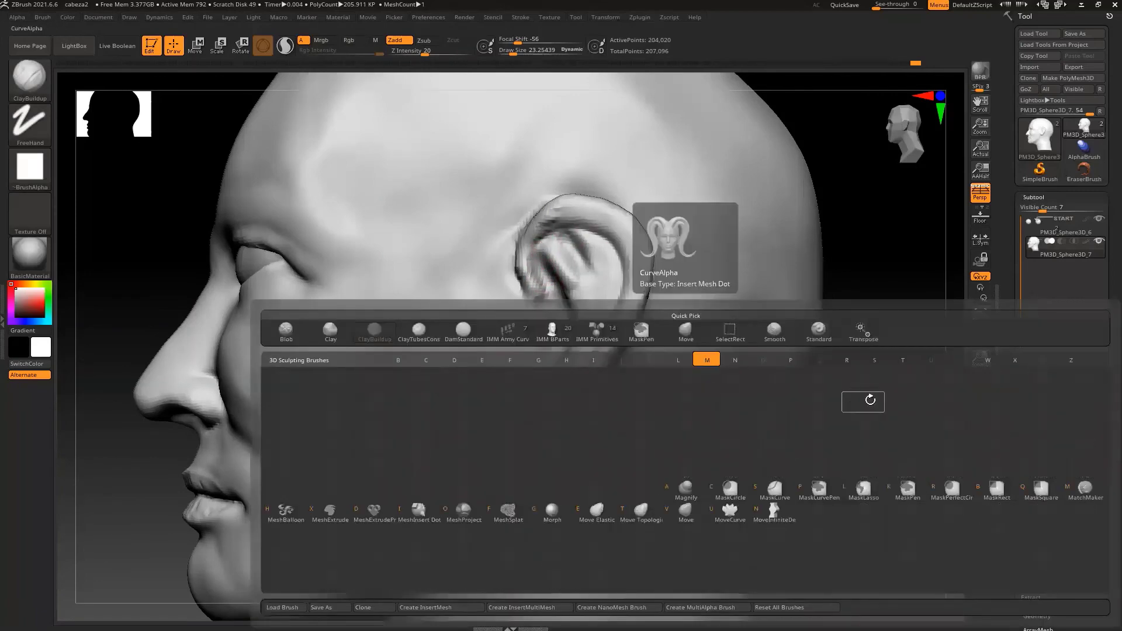
pyautogui.press('v')
pyautogui.press('s')
pyautogui.moveTo(869, 374); pyautogui.dragTo(875, 374)
pyautogui.press('s')
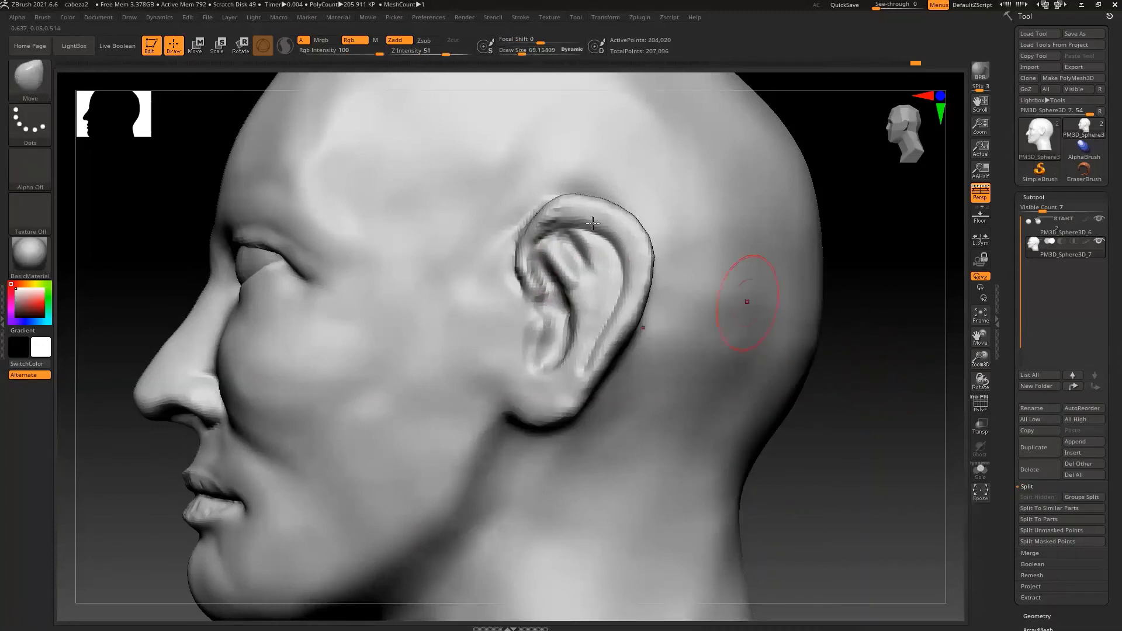
pyautogui.moveTo(634, 241); pyautogui.dragTo(625, 226)
pyautogui.moveTo(648, 270)
pyautogui.mouseDown()
pyautogui.moveTo(590, 375)
pyautogui.moveTo(605, 363)
pyautogui.moveTo(571, 347)
pyautogui.moveTo(523, 409)
pyautogui.mouseUp()
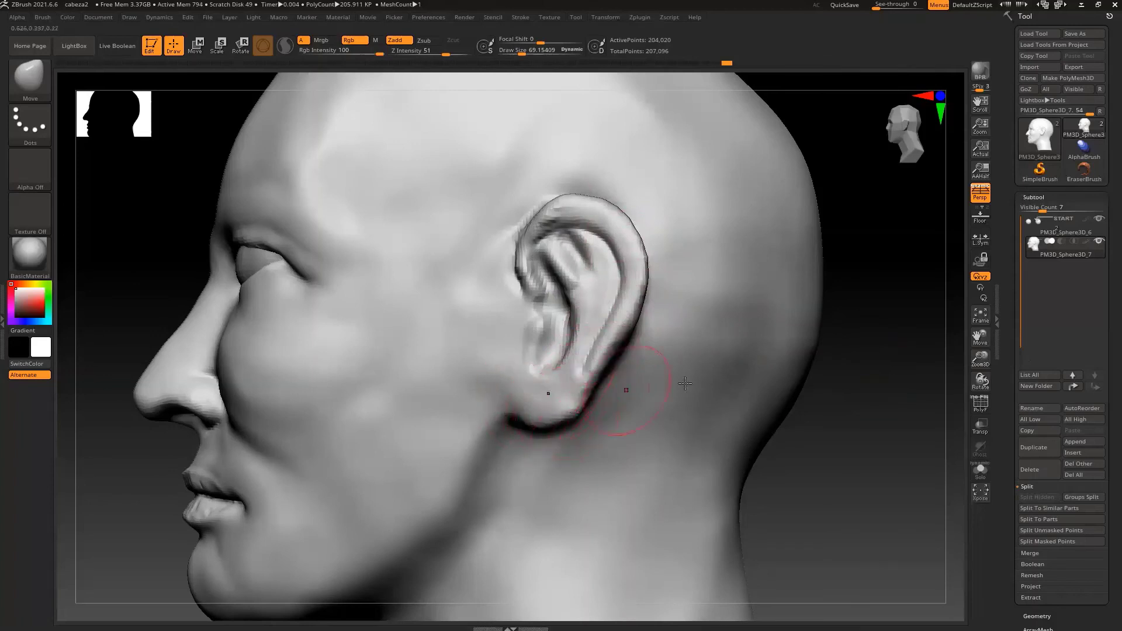
# Refine the ear's outline and tragus with the Move brush at a draw size of about 48, and smooth the rim's upper front.
pyautogui.press('s')
pyautogui.moveTo(836, 362); pyautogui.dragTo(849, 355)
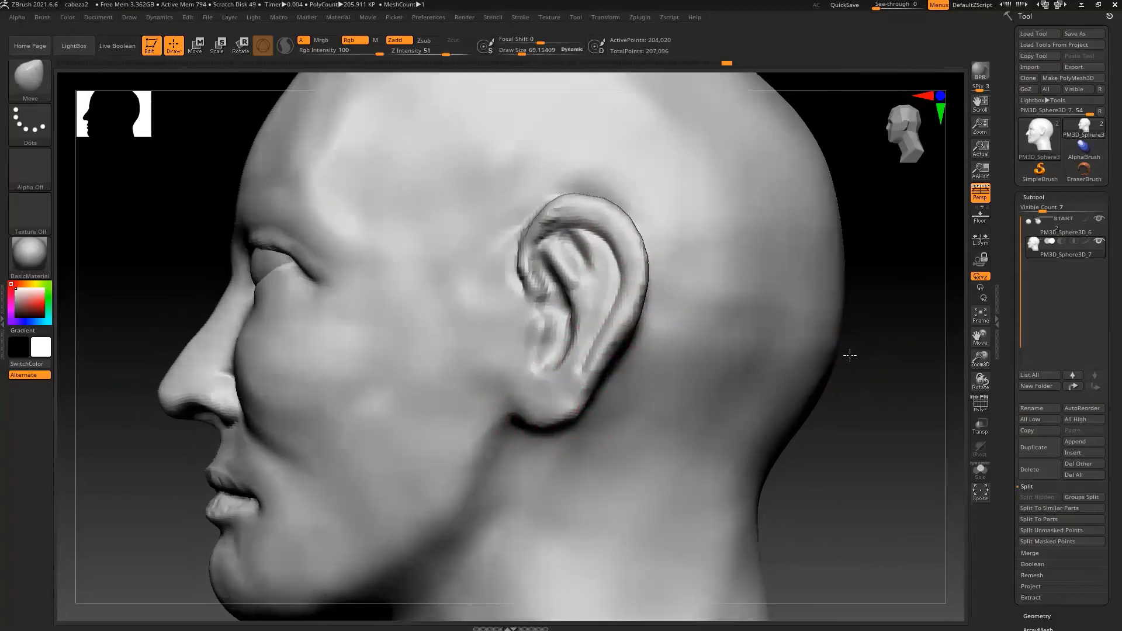
pyautogui.press('s')
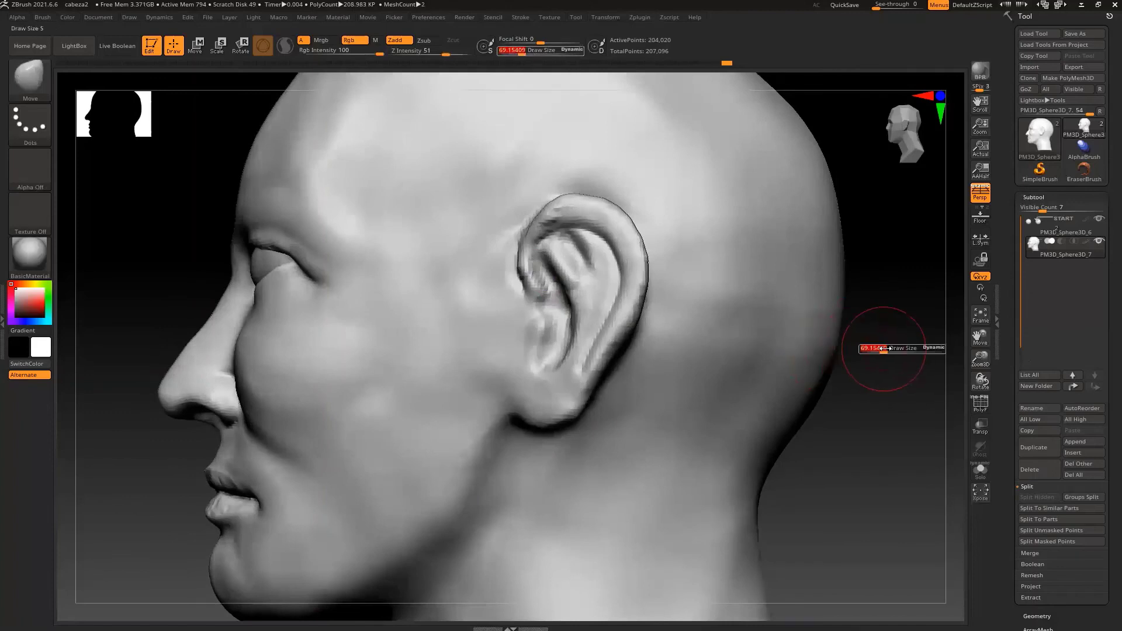
pyautogui.moveTo(878, 348); pyautogui.dragTo(882, 350)
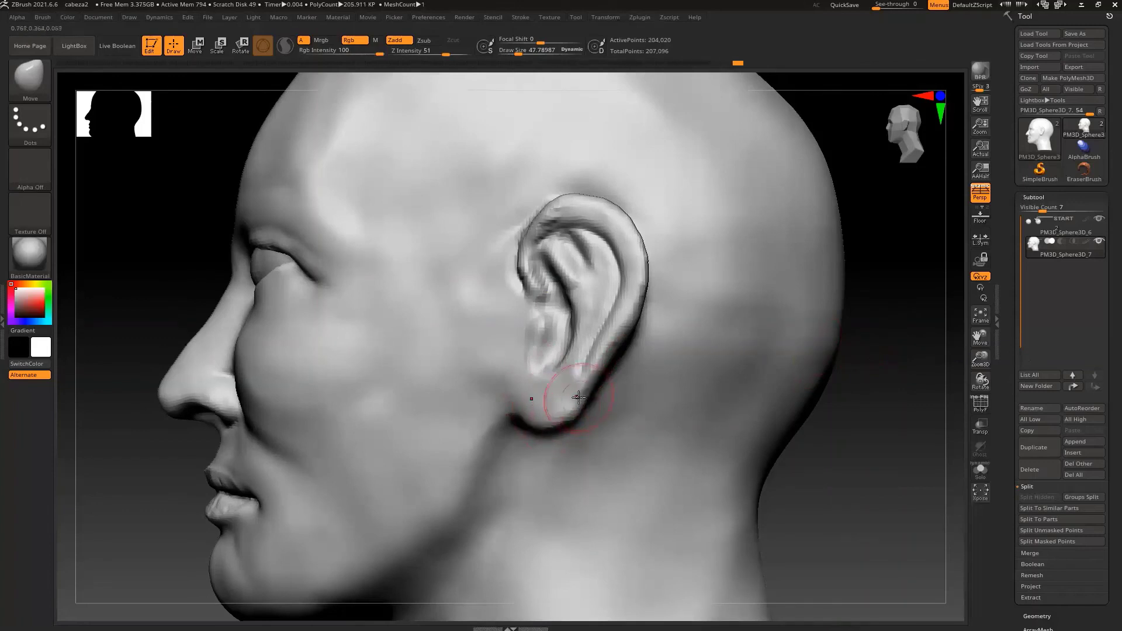
pyautogui.moveTo(550, 346)
pyautogui.mouseDown()
pyautogui.moveTo(551, 334)
pyautogui.moveTo(534, 330)
pyautogui.mouseUp()
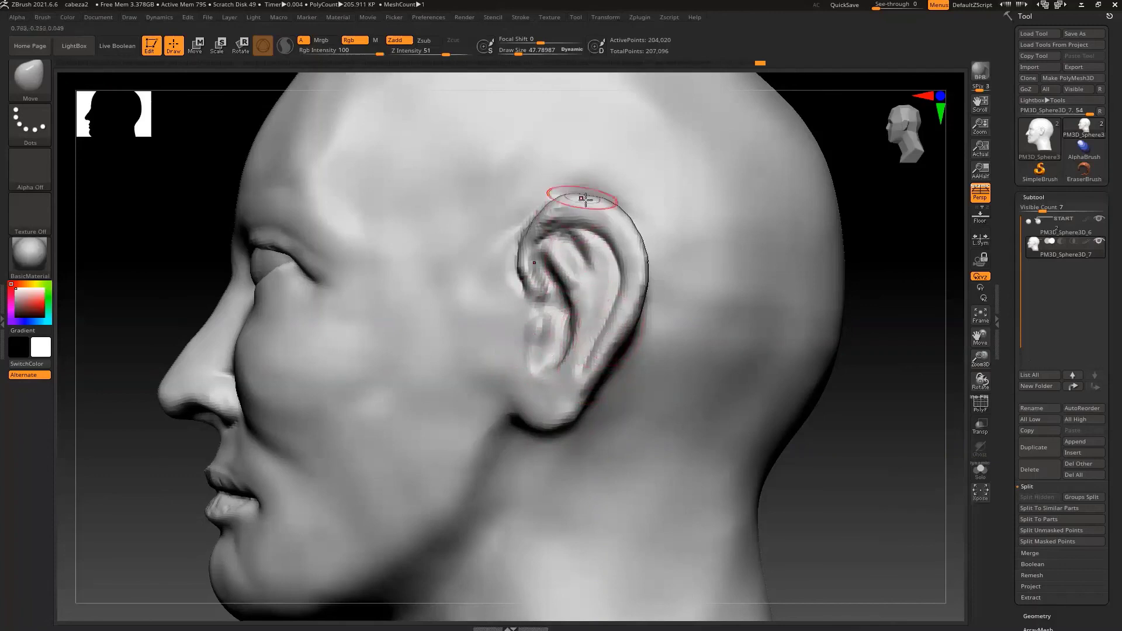
pyautogui.moveTo(601, 200); pyautogui.dragTo(619, 218)
pyautogui.moveTo(641, 269); pyautogui.dragTo(638, 269)
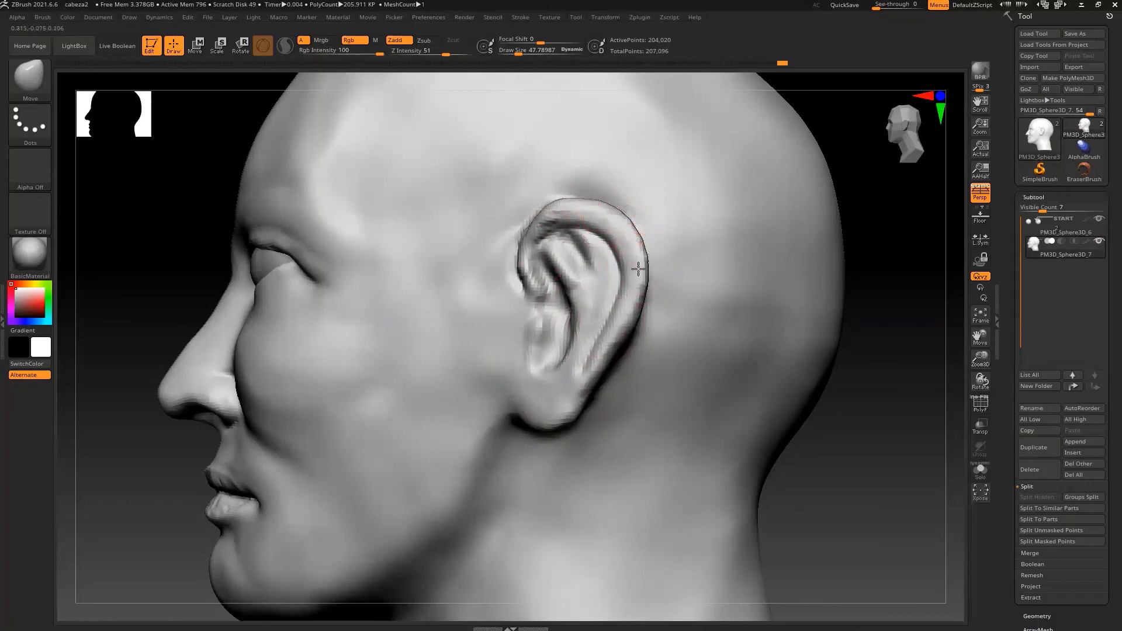
pyautogui.moveTo(914, 245); pyautogui.dragTo(812, 262)
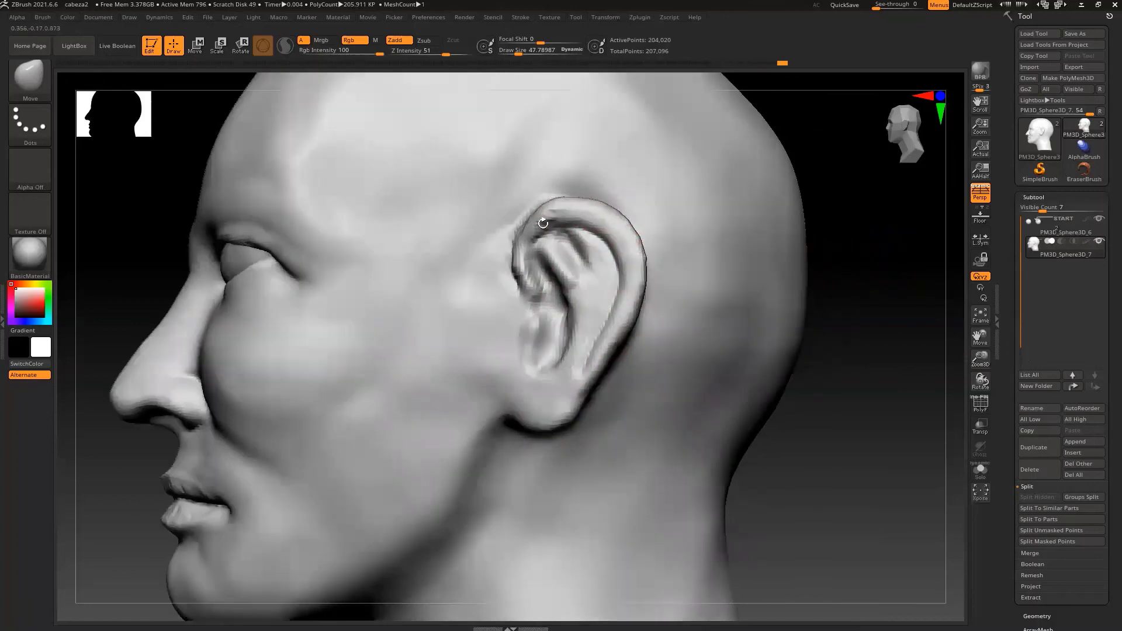
pyautogui.moveTo(543, 223); pyautogui.dragTo(555, 212)
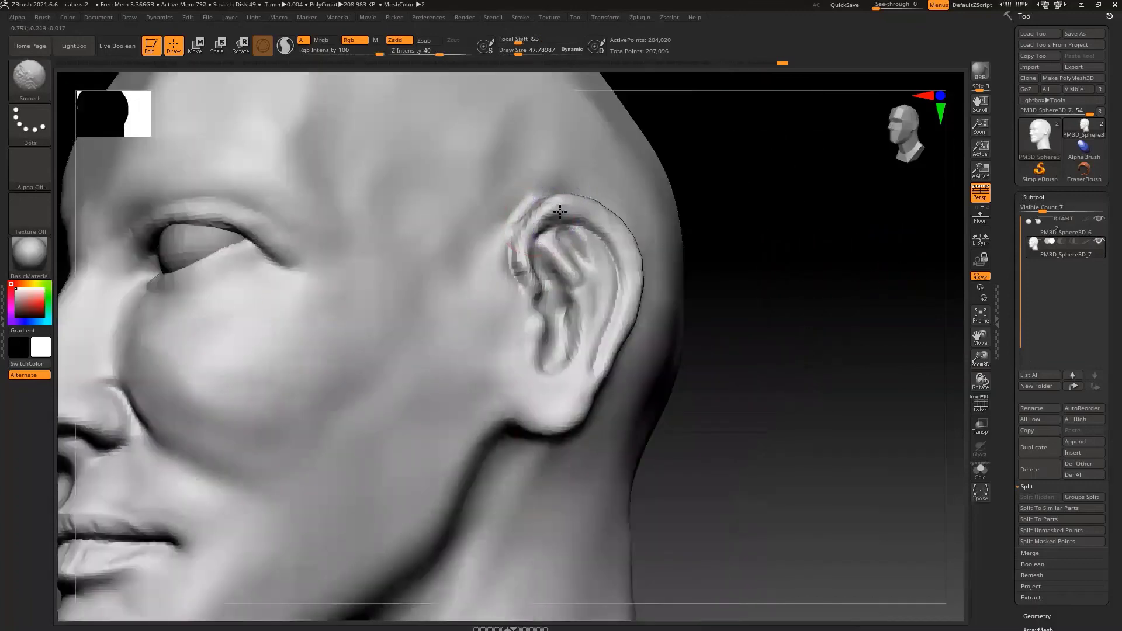
pyautogui.moveTo(773, 343); pyautogui.dragTo(903, 170)
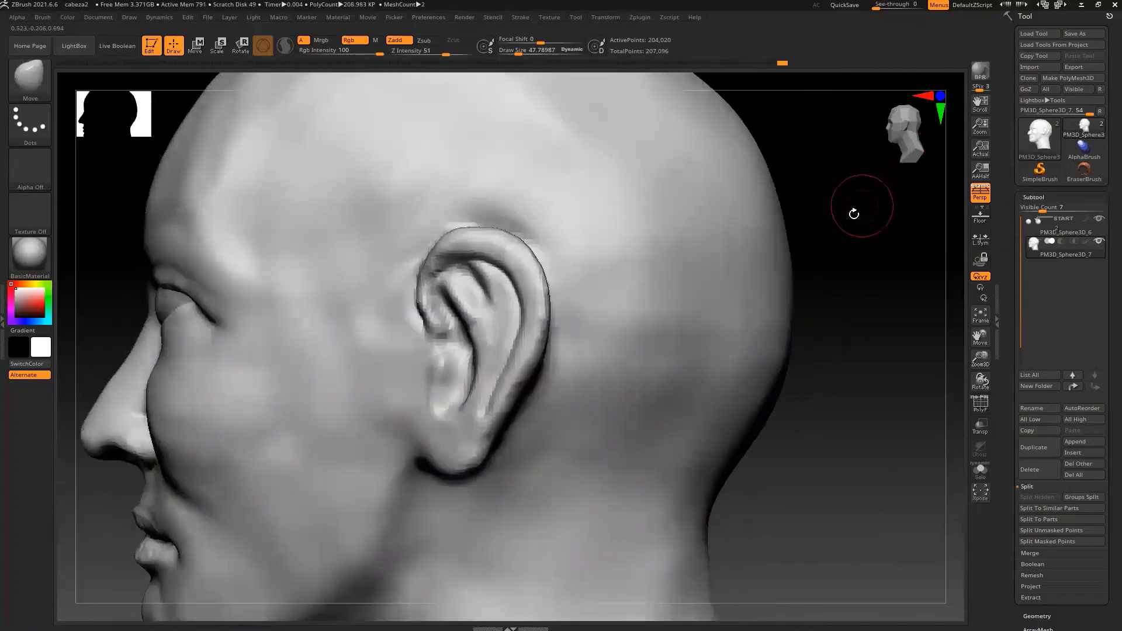
# Deepen the groove inside the ear's outer rim and the upper inner folds with the DamStandard brush at a draw size of about 30.
pyautogui.press('b')
pyautogui.press('d')
pyautogui.press('s')
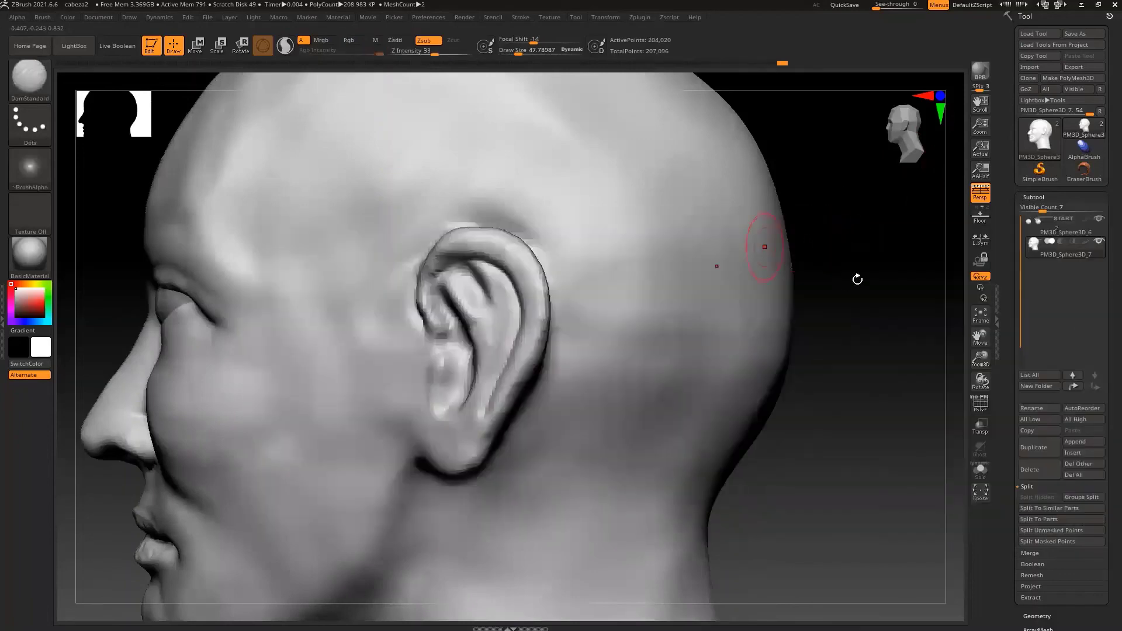
pyautogui.keyDown('alt'); pyautogui.moveTo(870, 268); pyautogui.dragTo(828, 272); pyautogui.keyUp('alt')
pyautogui.press('s')
pyautogui.press('s')
pyautogui.click(834, 277)
pyautogui.press('s')
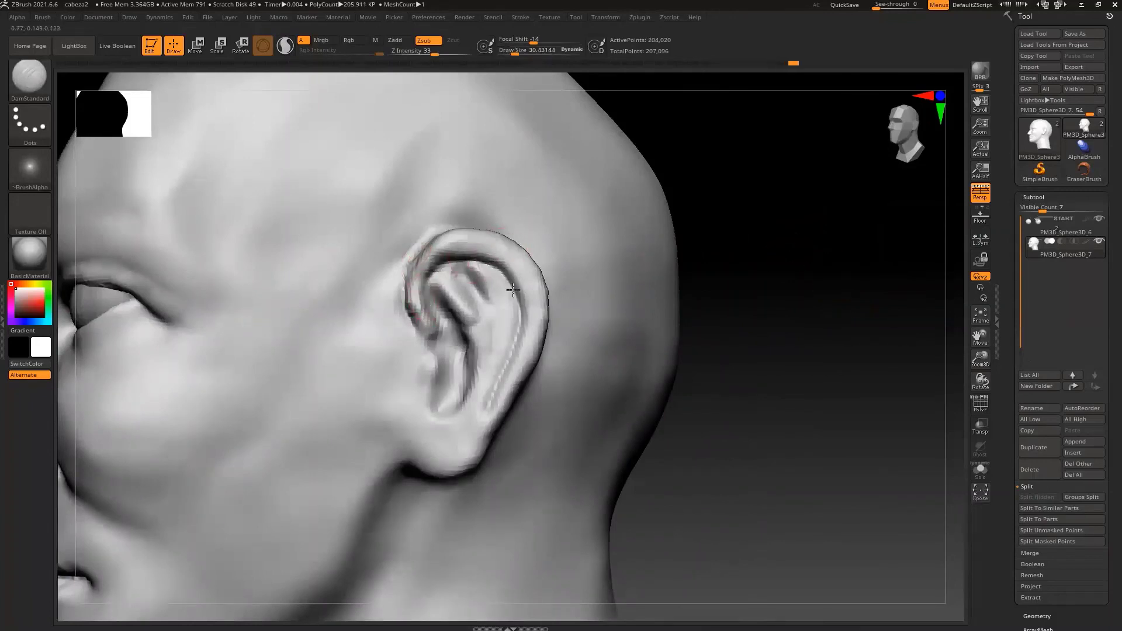
pyautogui.moveTo(508, 363); pyautogui.dragTo(499, 380)
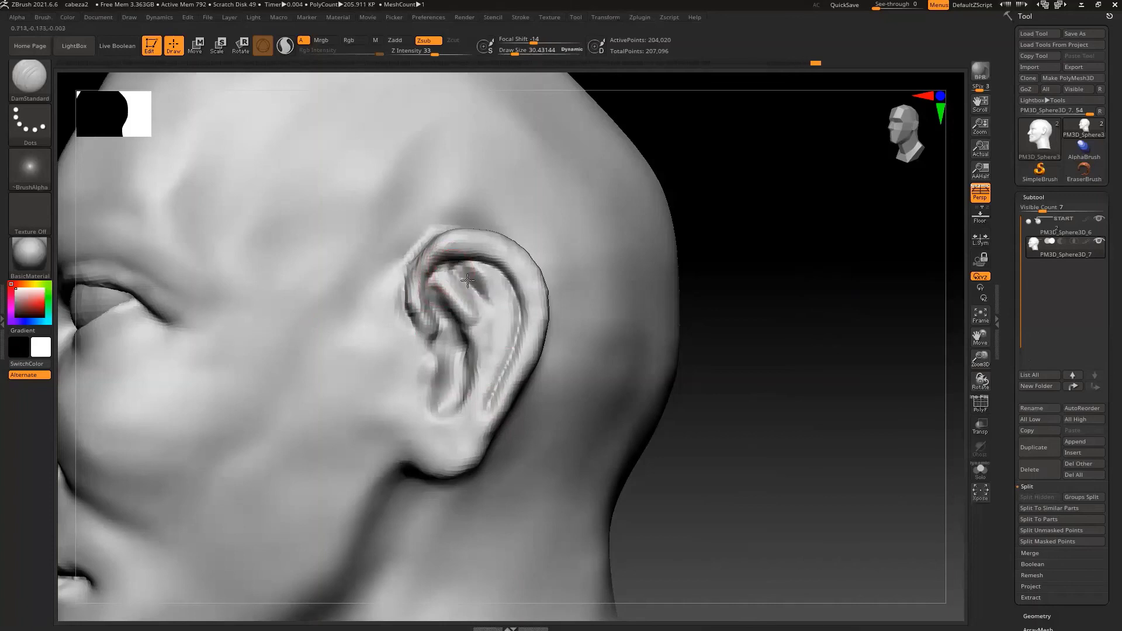
pyautogui.moveTo(468, 280)
pyautogui.mouseDown()
pyautogui.moveTo(466, 297)
pyautogui.moveTo(428, 294)
pyautogui.moveTo(430, 284)
pyautogui.mouseUp()
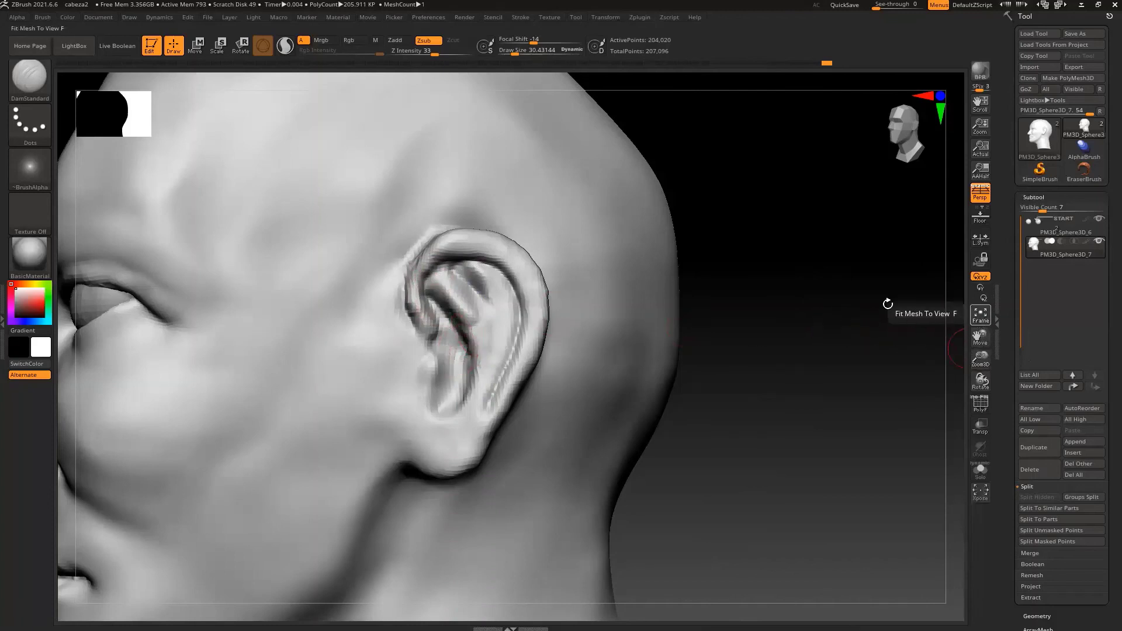
# Examine the whole head and the ears' proportions from front and side views.
pyautogui.press('f')
pyautogui.moveTo(895, 161); pyautogui.dragTo(918, 291)
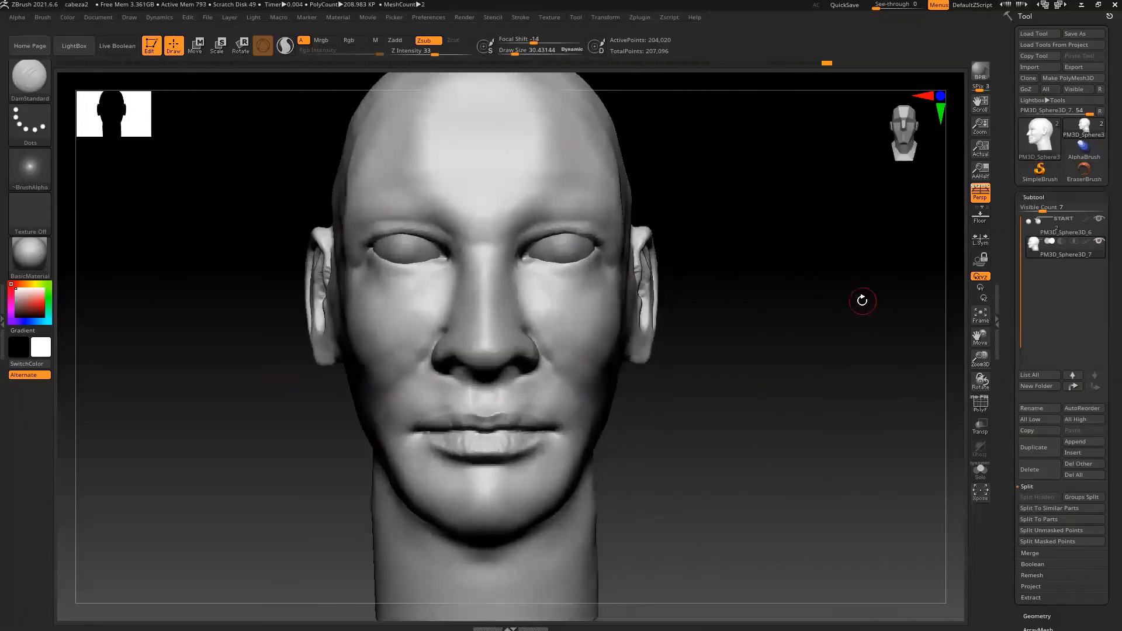
pyautogui.keyDown('alt'); pyautogui.moveTo(828, 293); pyautogui.dragTo(764, 374); pyautogui.keyUp('alt')
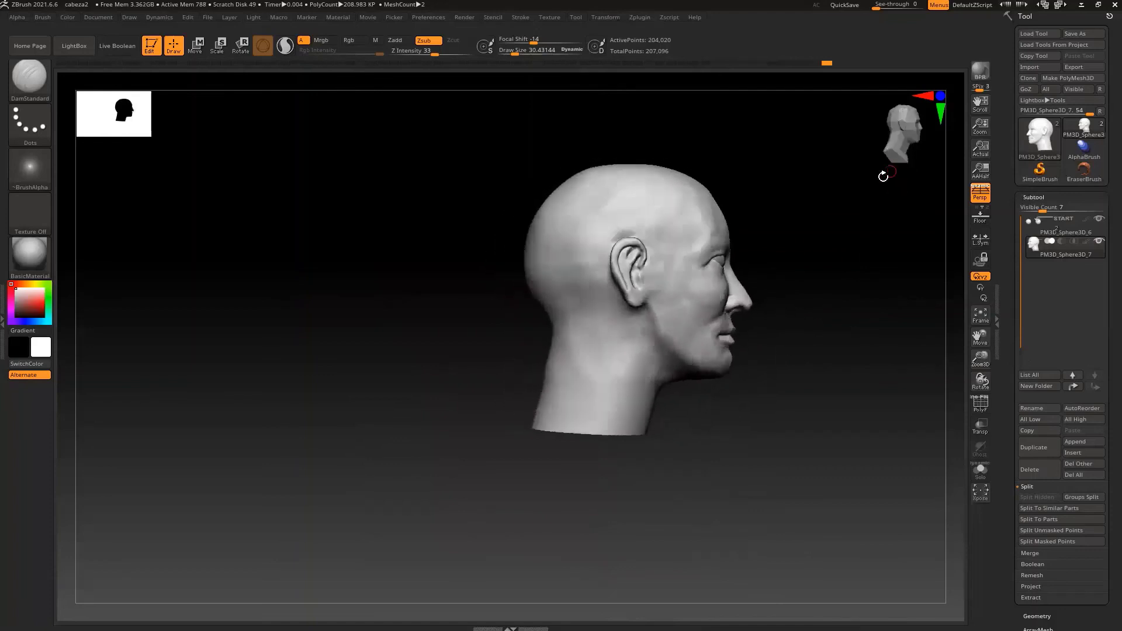
pyautogui.moveTo(794, 269); pyautogui.dragTo(795, 305)
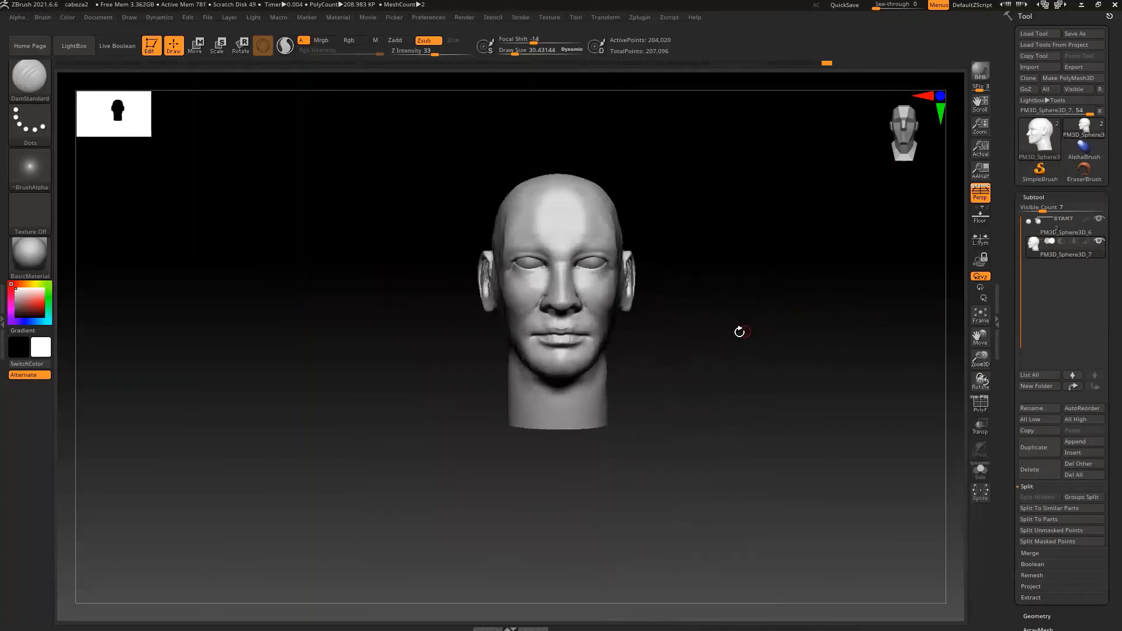